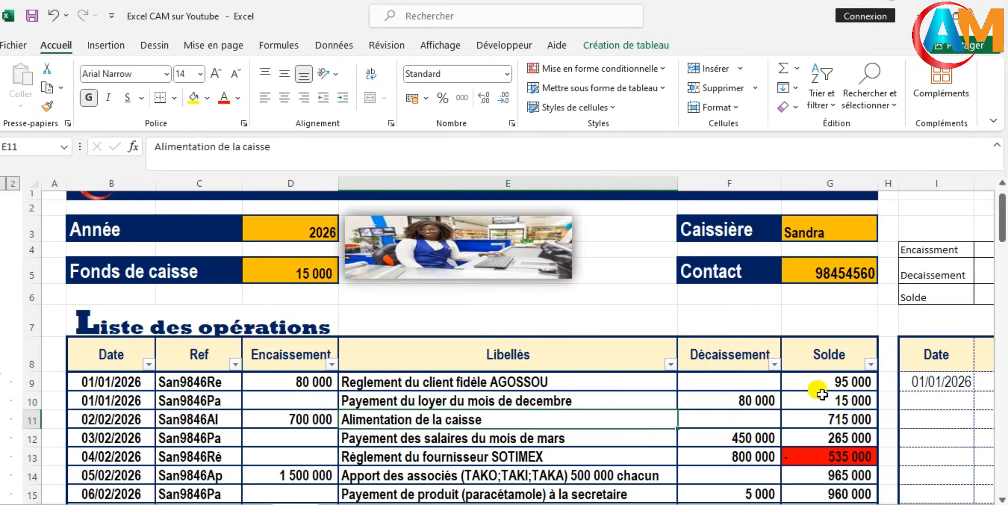
Filter the operations table's Date column to show only the January (janvier) 2026 entries.
scroll(821, 396, "down", 1)
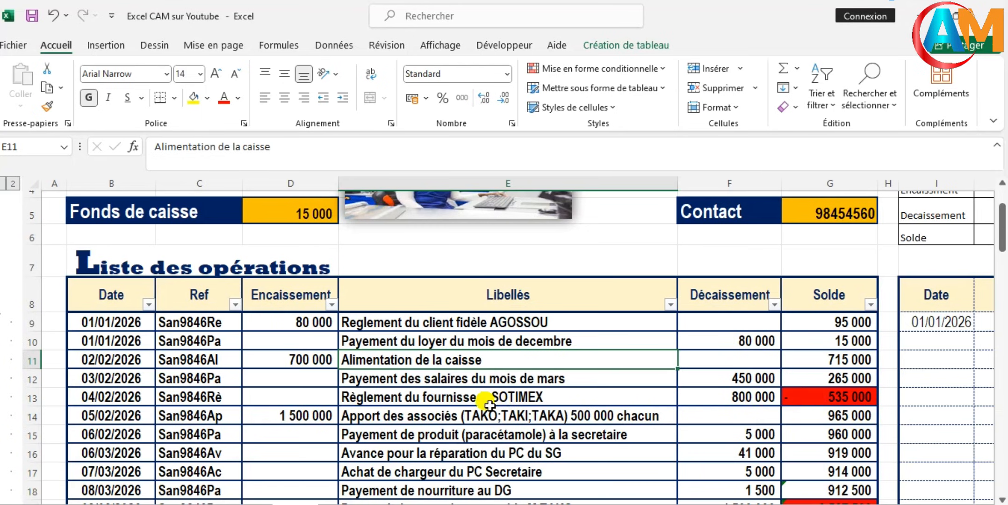
left_click(394, 384)
scroll(327, 345, "down", 1)
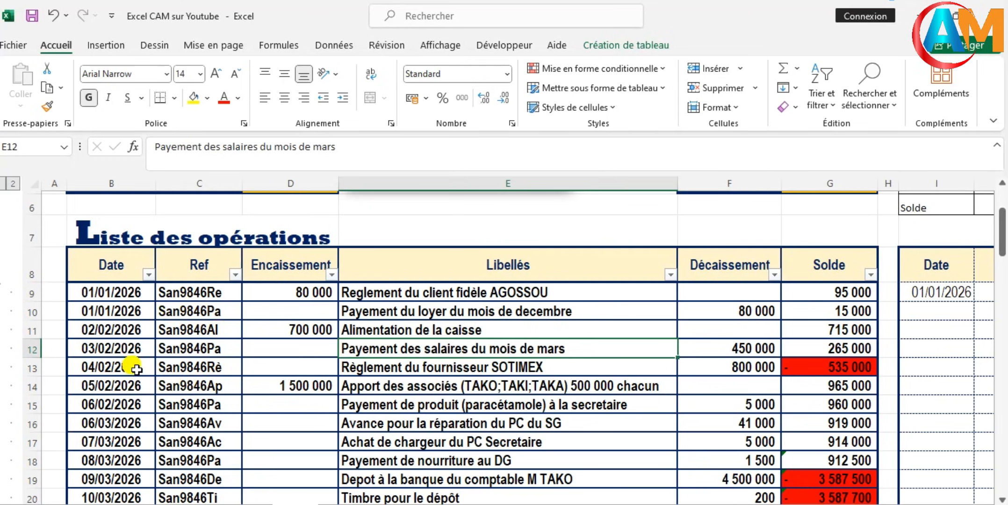
left_click(149, 275)
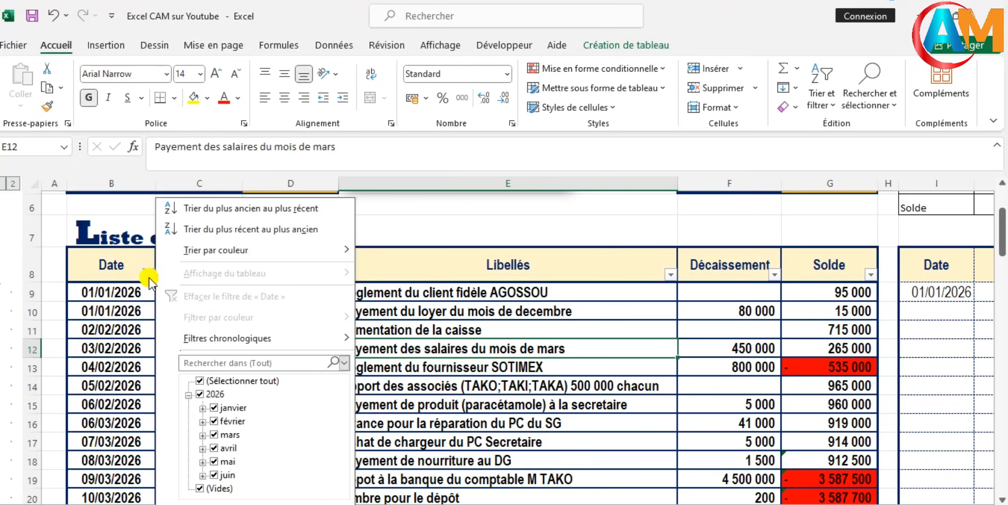
left_click(199, 380)
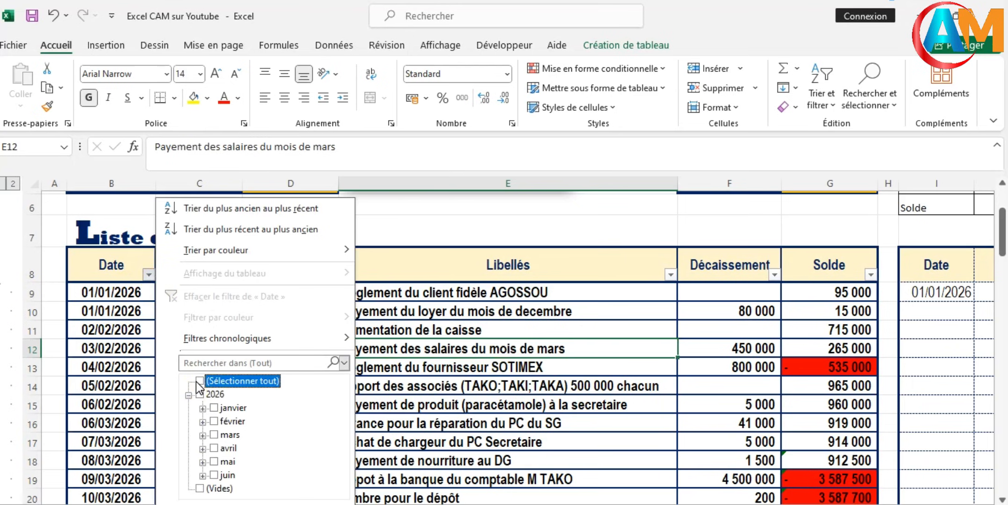
left_click(214, 410)
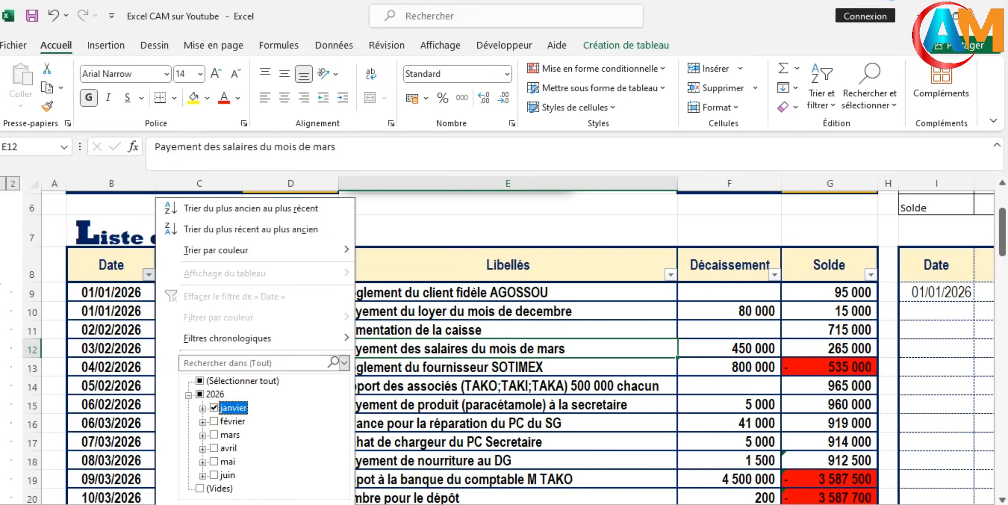
key("Escape")
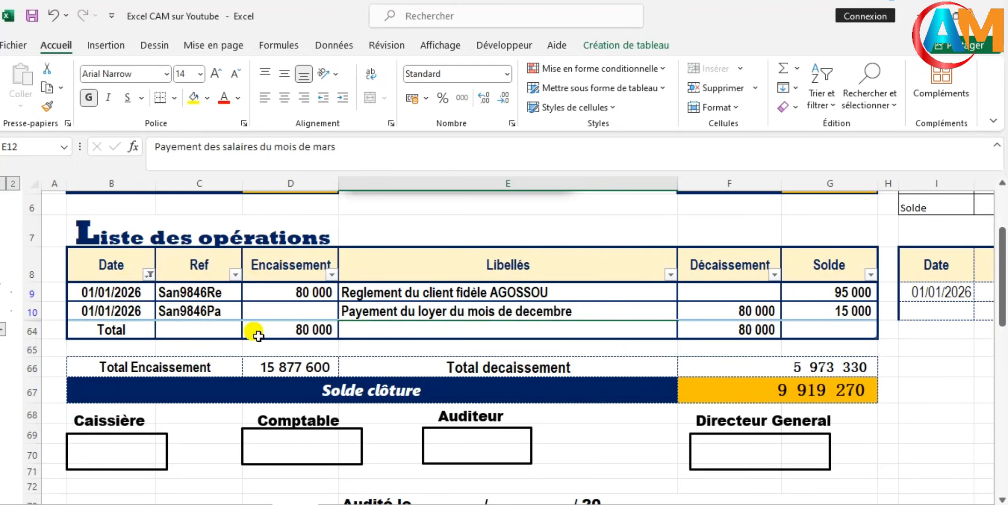
Change the Date filter from January to February (février) 2026 only.
left_click(148, 274)
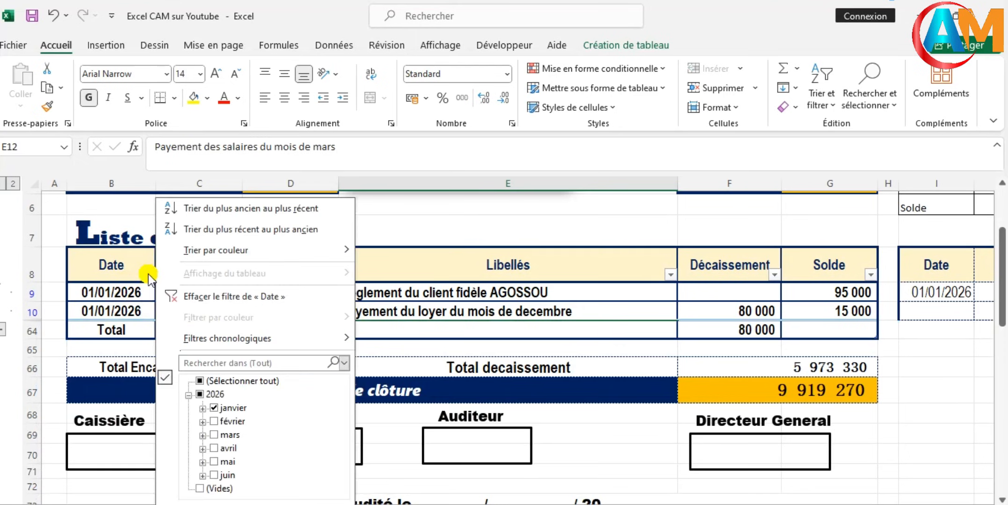
left_click(213, 410)
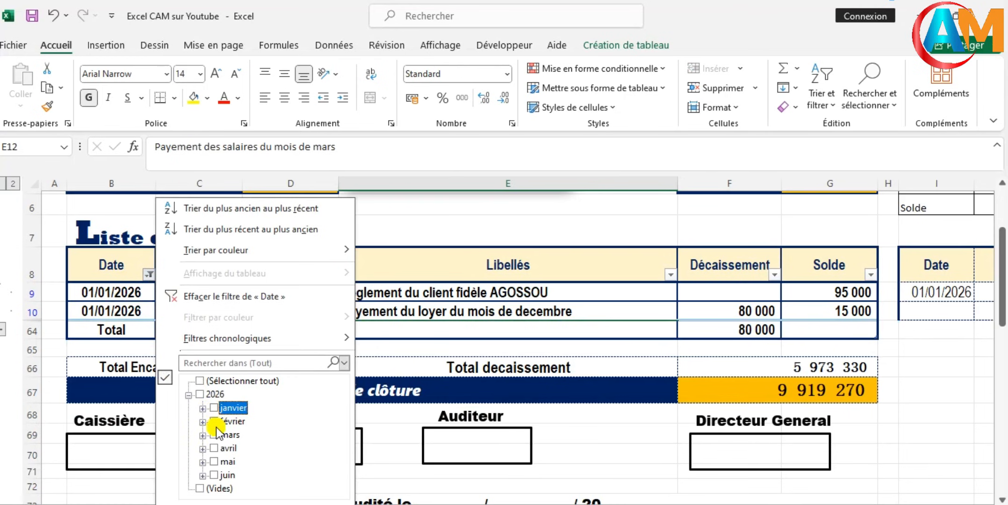
left_click(216, 426)
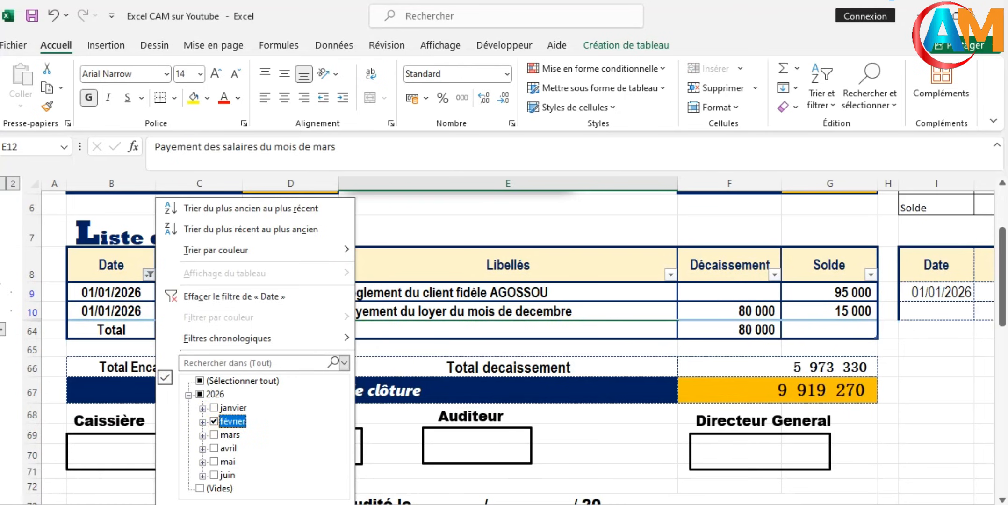
left_click(270, 498)
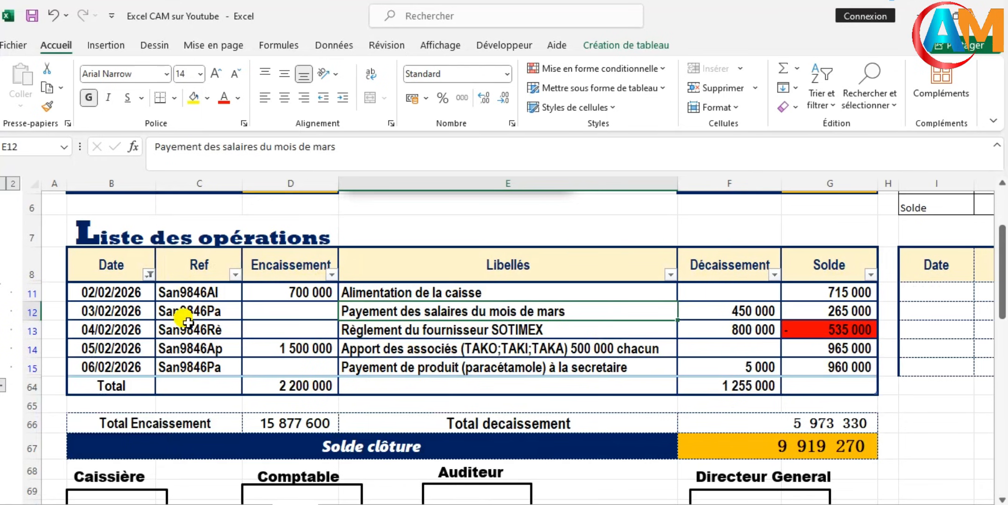
Set the Date filter to include all months of 2026 and exclude the blank rows (Vides).
left_click(148, 279)
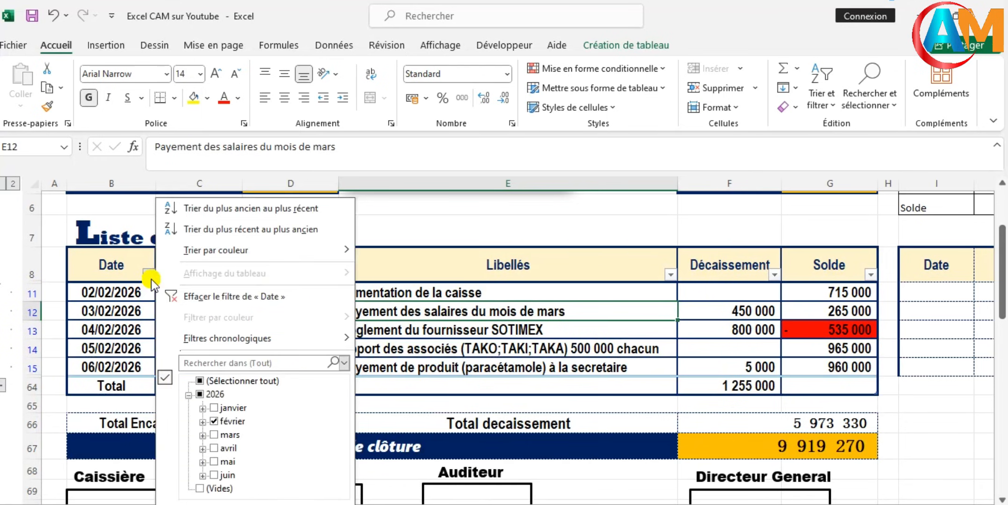
left_click(193, 381)
left_click(196, 381)
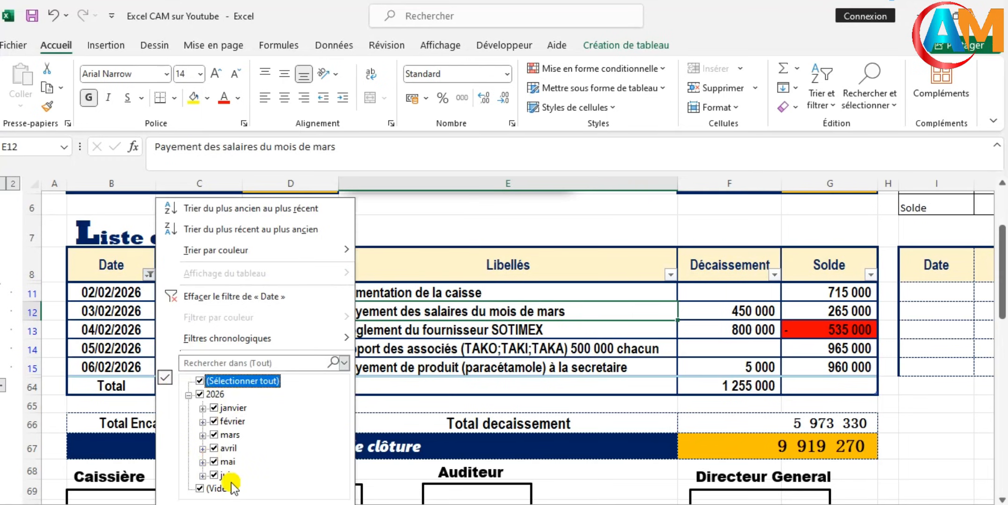
left_click(207, 489)
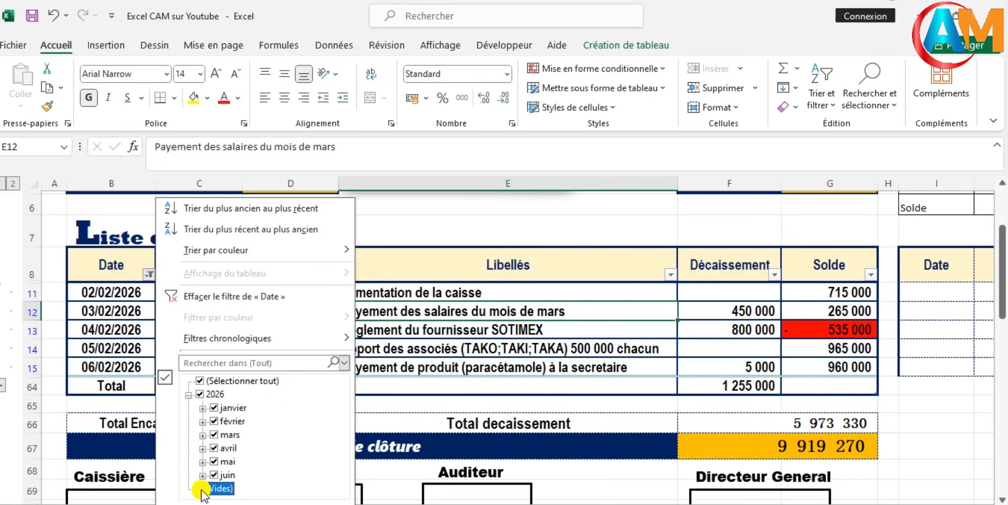
left_click(201, 489)
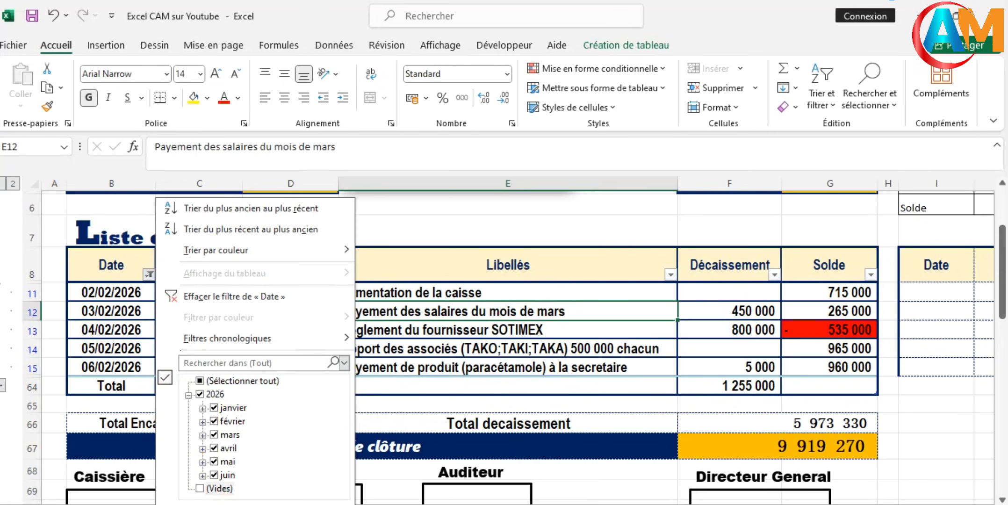
left_click(284, 504)
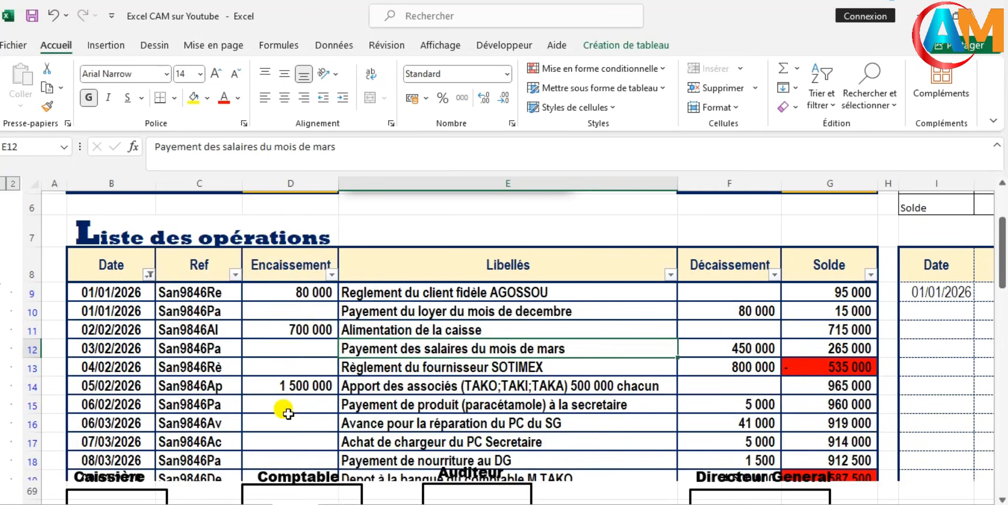
Calculate Total Encaissement in D66 with =SOMME(Tableau1[Encaissement]), summing the table's whole Encaissement column.
scroll(293, 386, "down", 1)
scroll(294, 386, "down", 2)
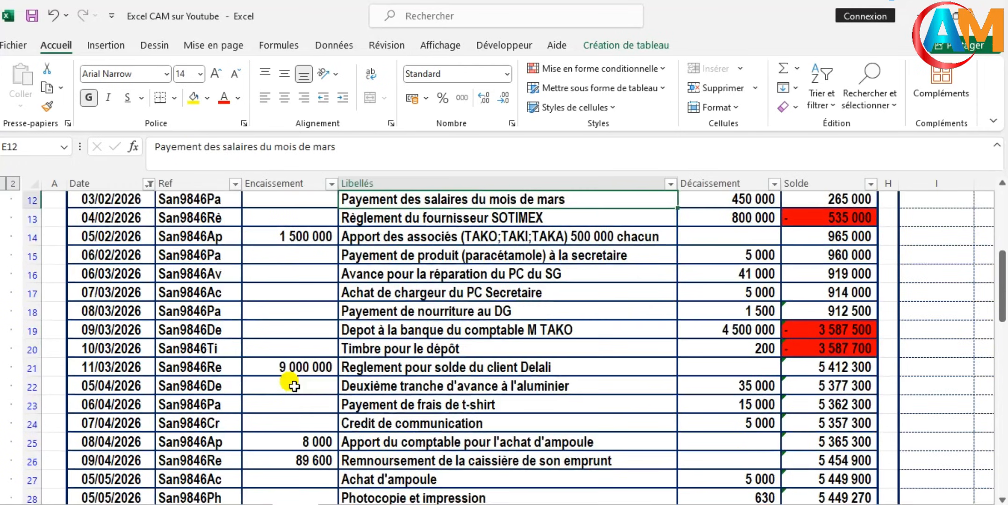
scroll(294, 386, "down", 3)
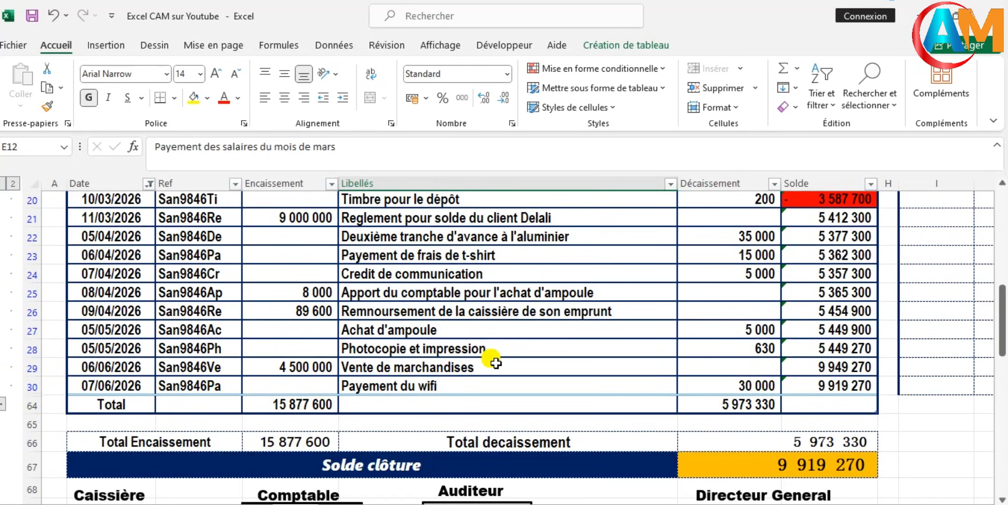
scroll(496, 363, "up", 3)
scroll(496, 358, "down", 3)
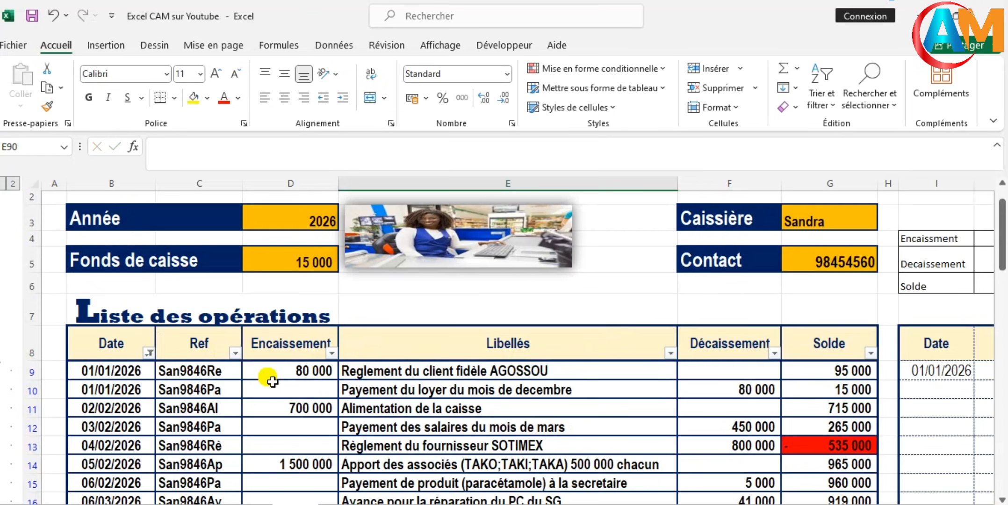
scroll(536, 355, "down", 5)
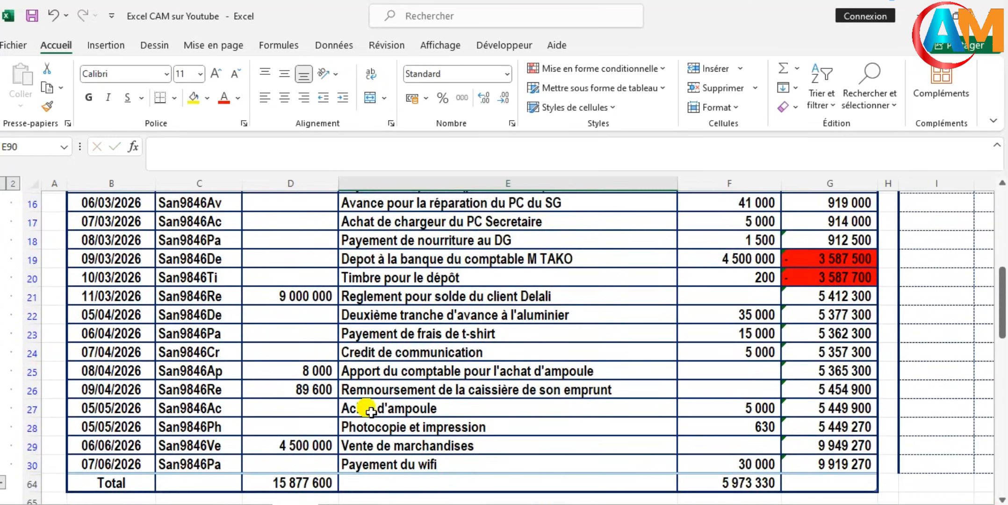
scroll(369, 411, "down", 2)
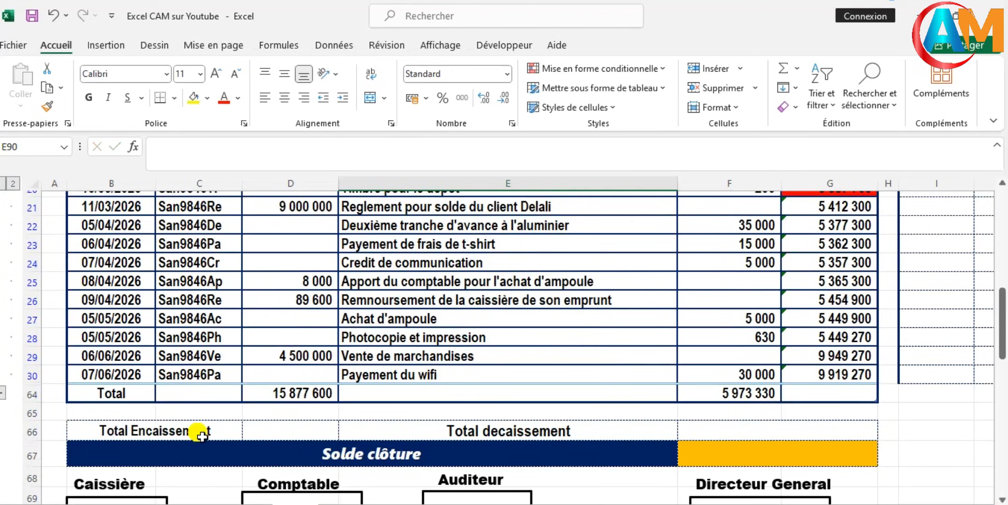
left_click(277, 430)
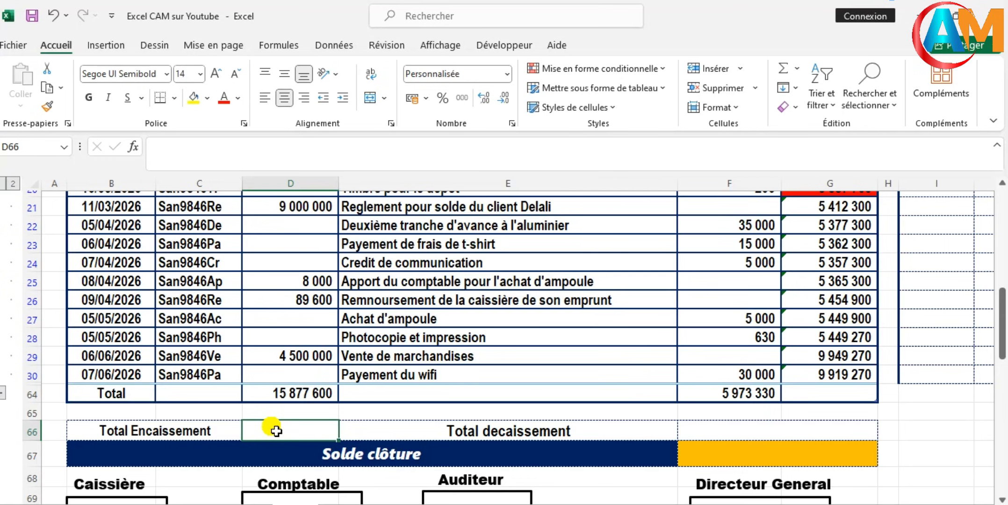
left_click(785, 69)
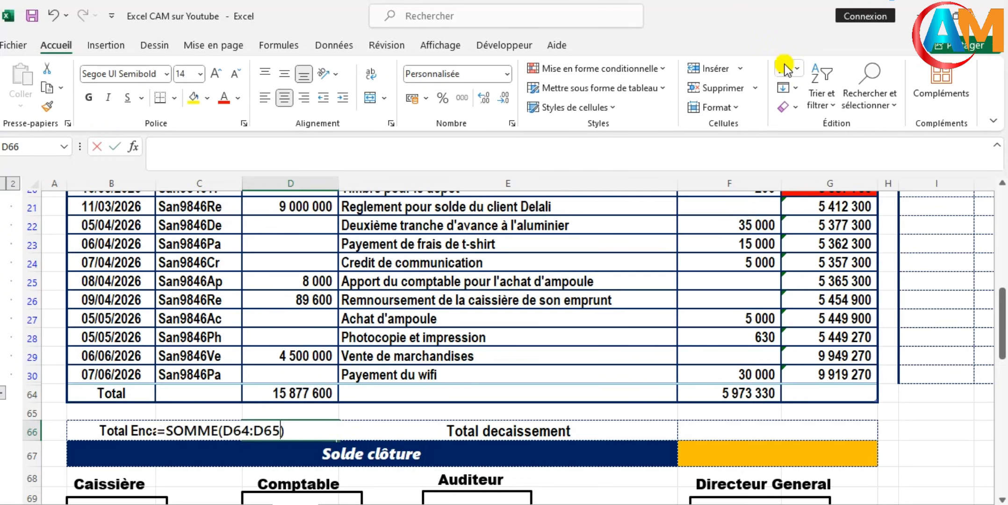
scroll(235, 343, "up", 5)
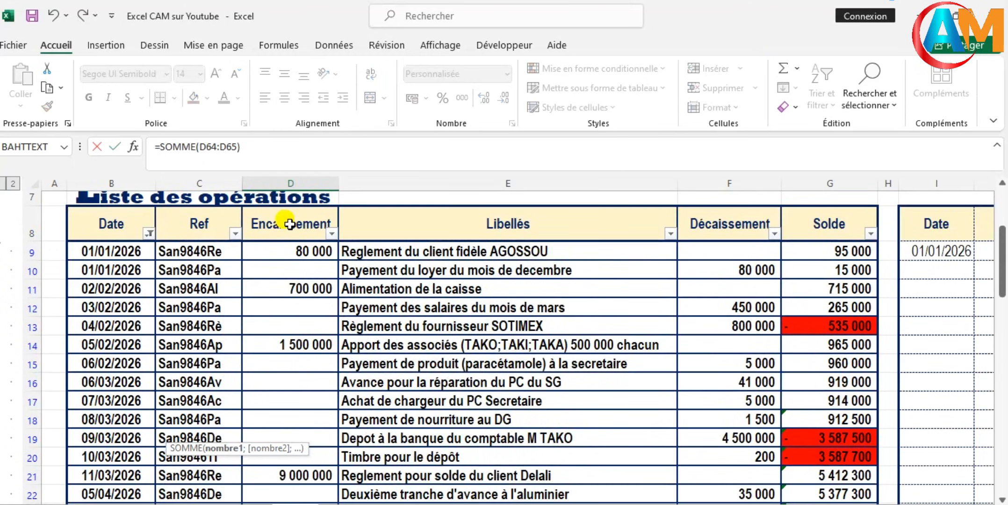
left_click(297, 220)
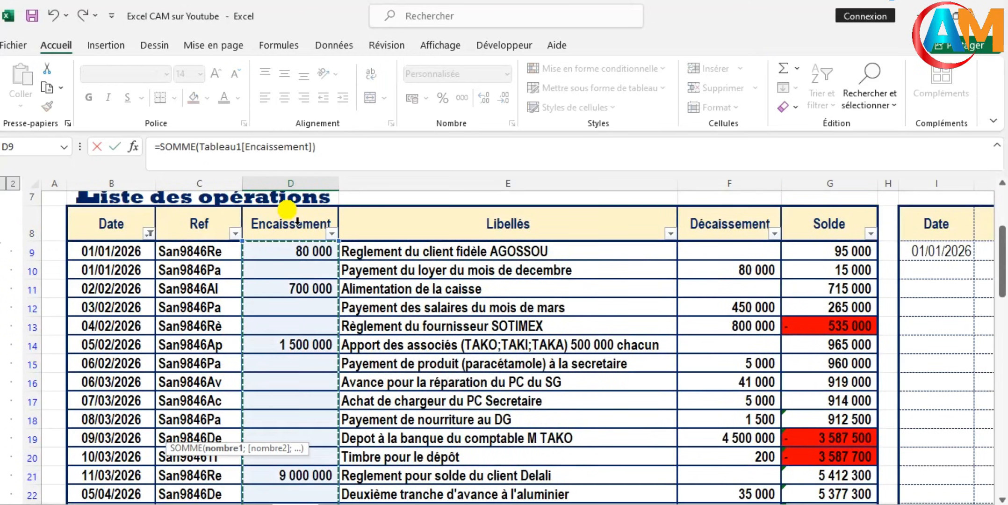
key("Return")
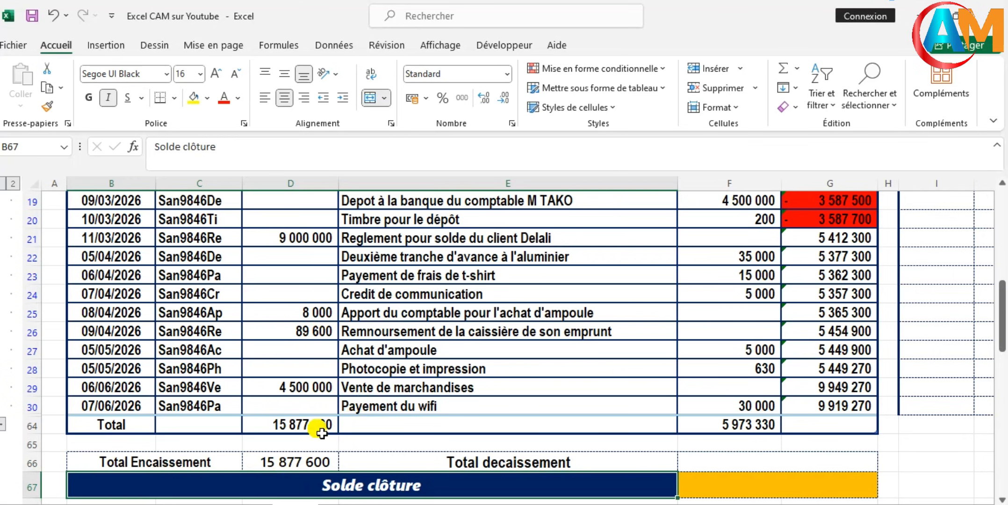
Calculate Total decaissement in F66 with a SOMME formula over the table's whole Décaissement column.
scroll(322, 432, "up", 2)
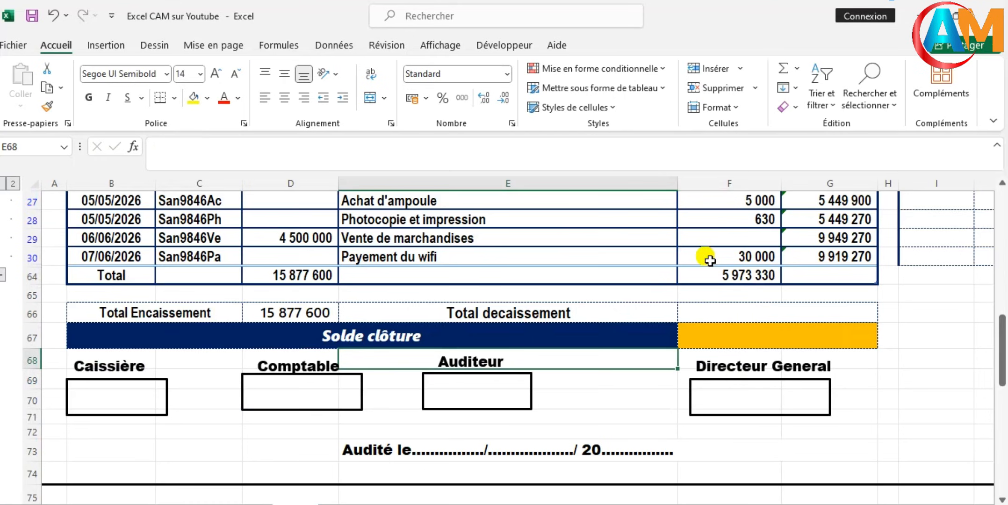
left_click(729, 313)
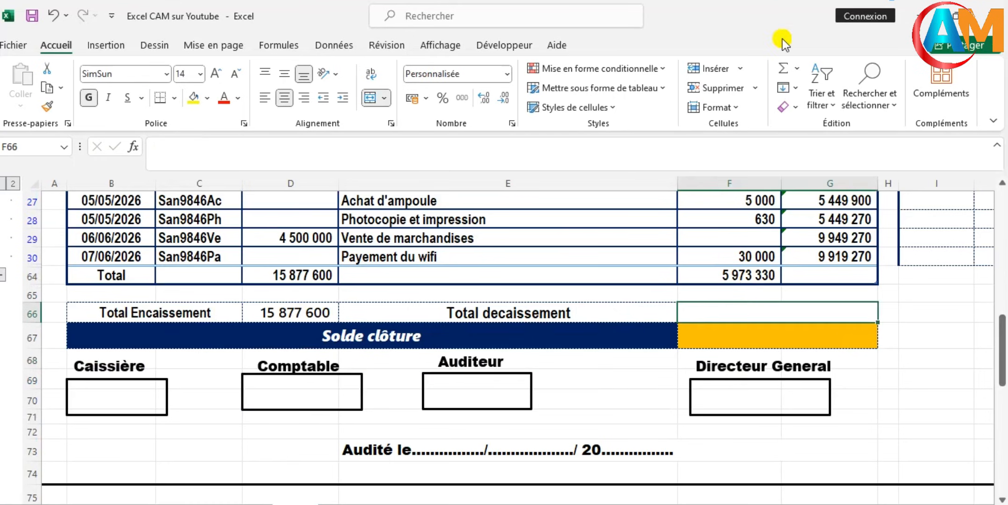
left_click(780, 69)
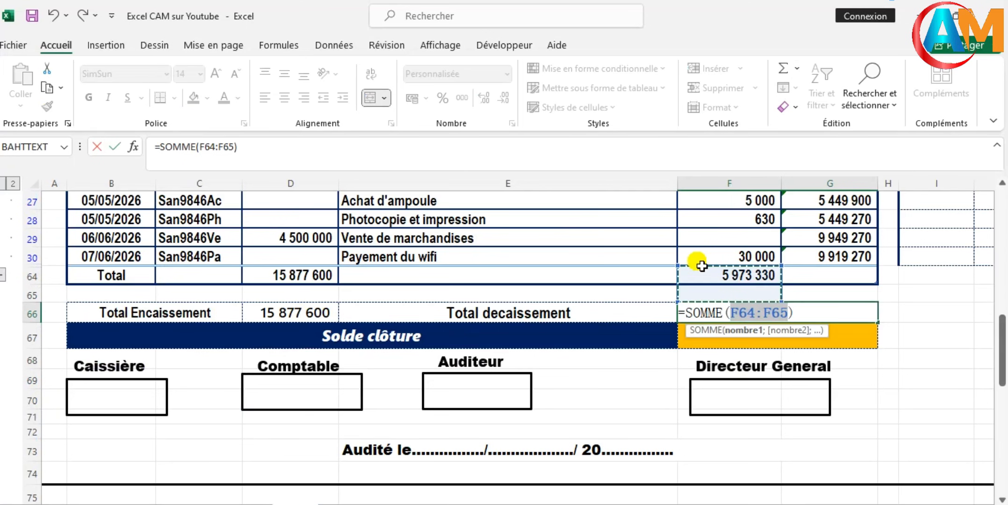
scroll(702, 265, "up", 8)
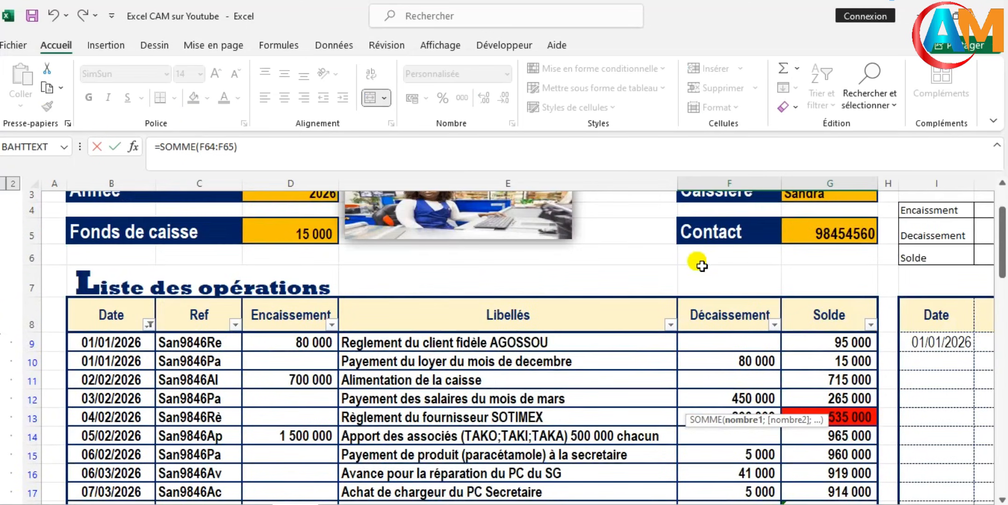
left_click(729, 310)
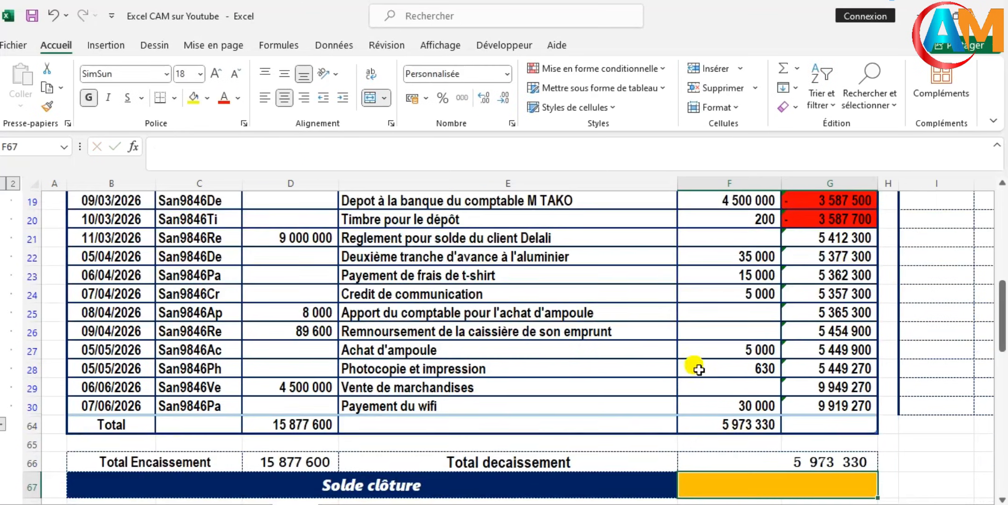
key("Return")
Calculate the Solde clôture in F67 with =D5+D66-F66, adding the Fonds de caisse to receipts and subtracting disbursements.
scroll(743, 430, "down", 1)
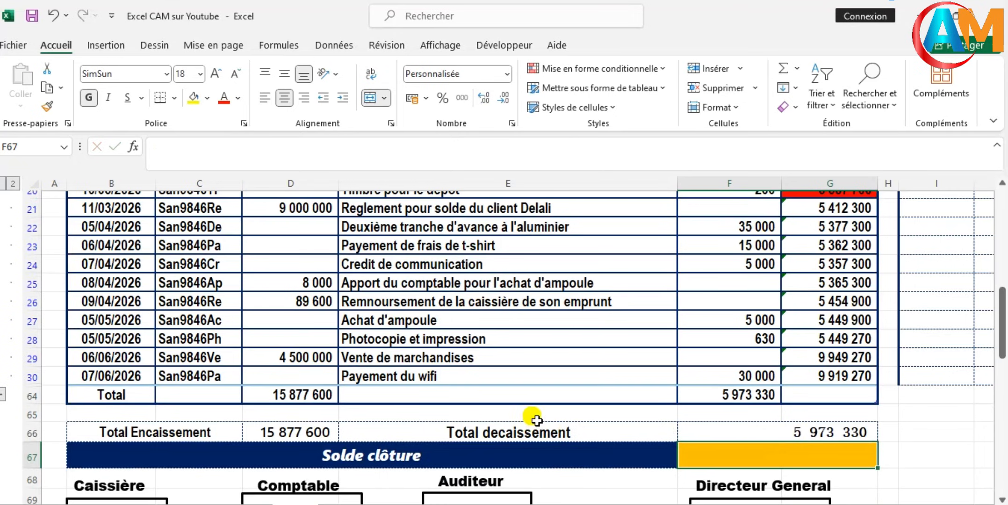
scroll(536, 419, "down", 1)
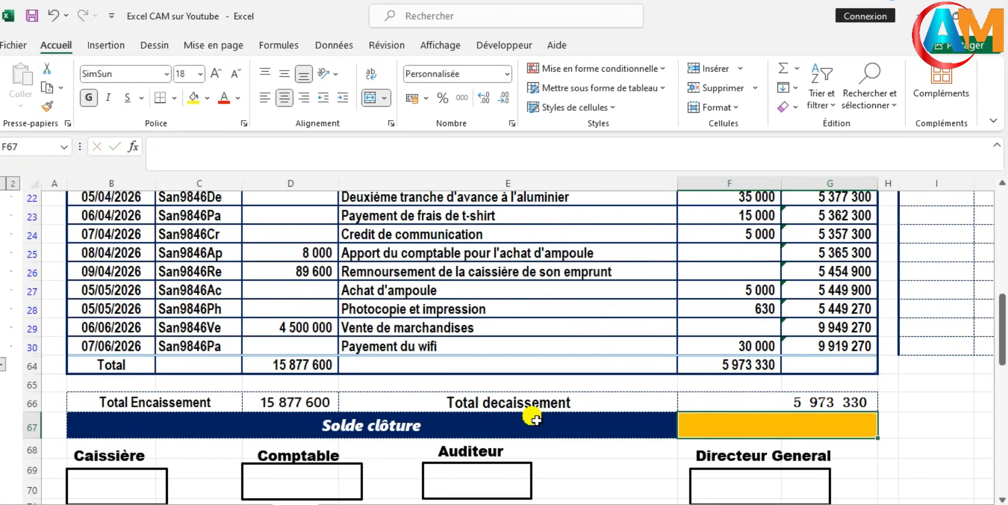
left_click(757, 428)
type("=")
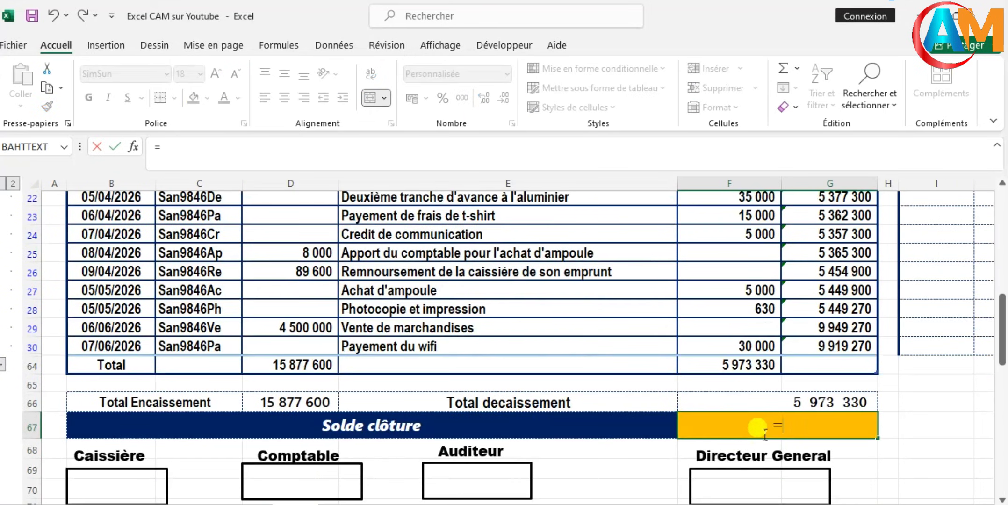
scroll(425, 384, "up", 2)
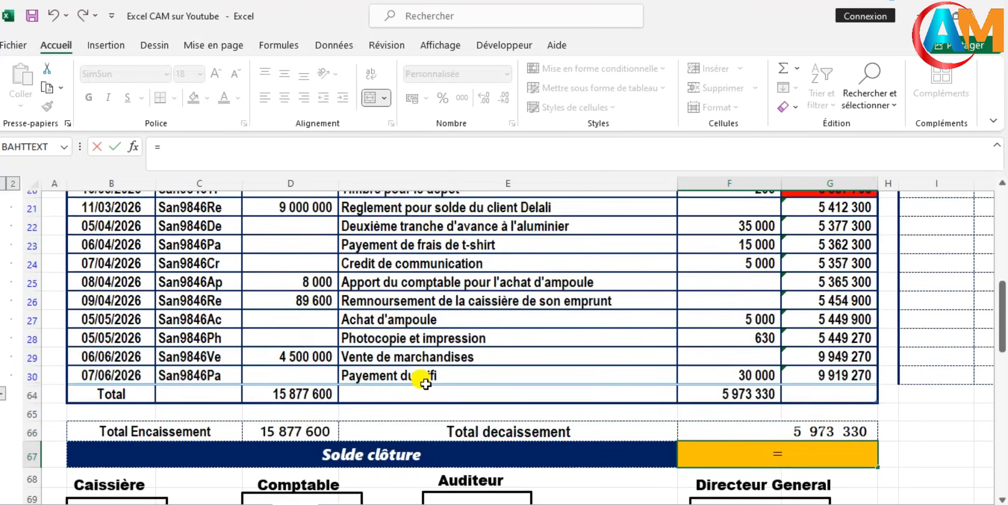
scroll(425, 383, "up", 5)
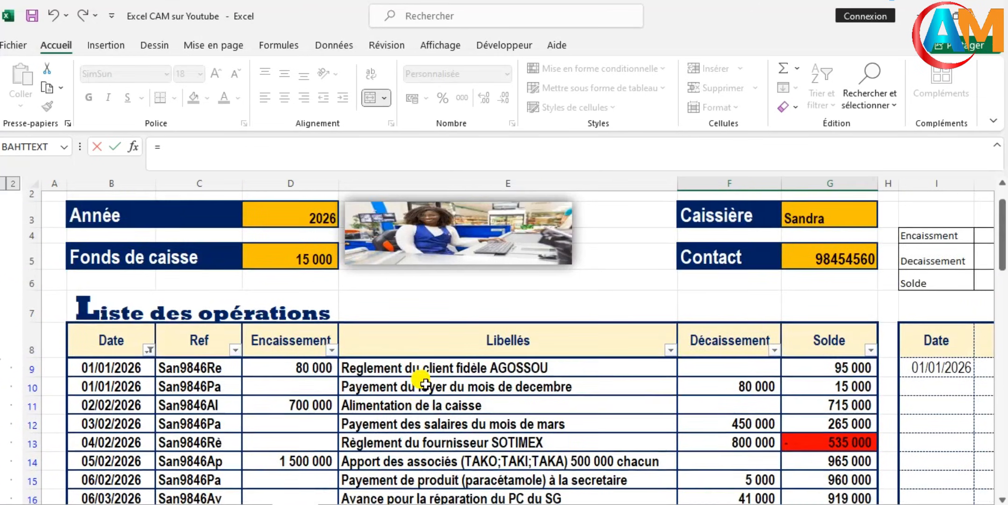
scroll(425, 383, "up", 1)
left_click(289, 293)
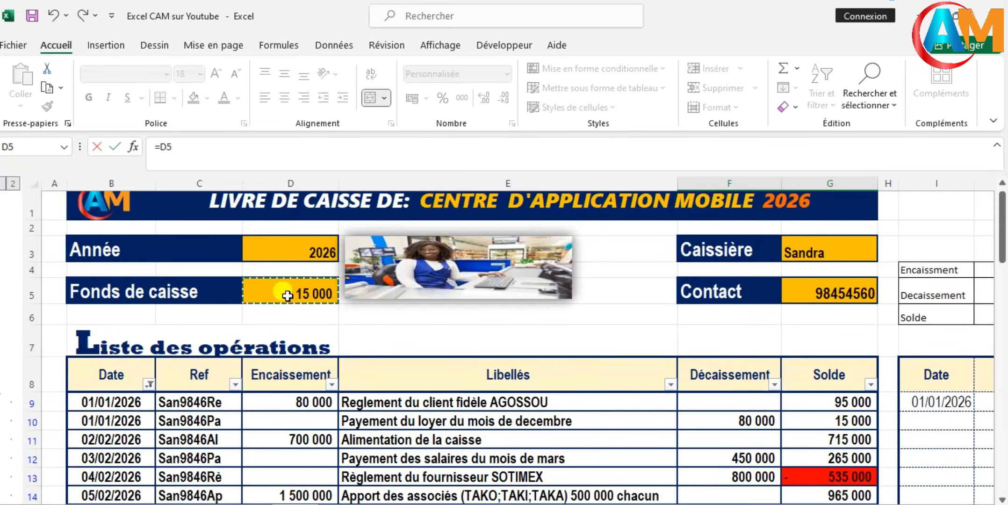
type("+")
scroll(314, 318, "down", 2)
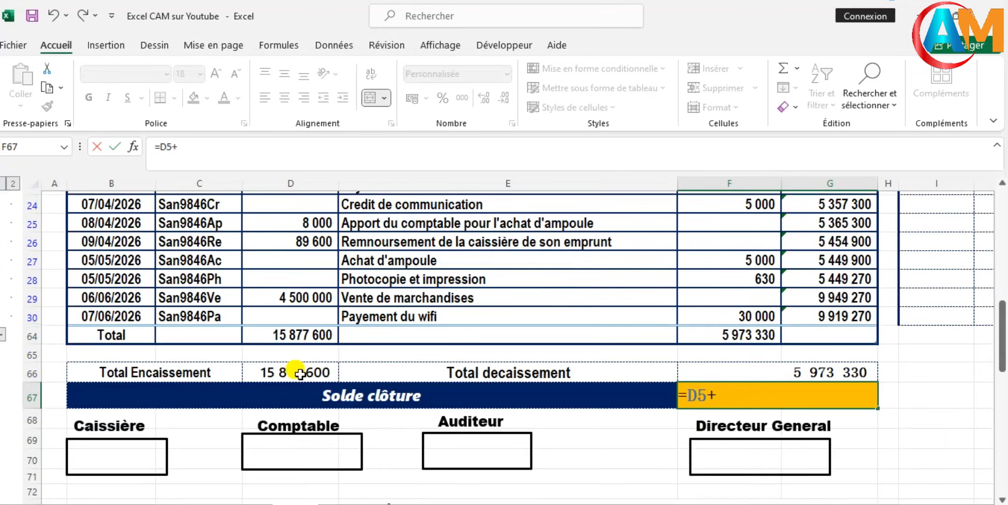
left_click(291, 372)
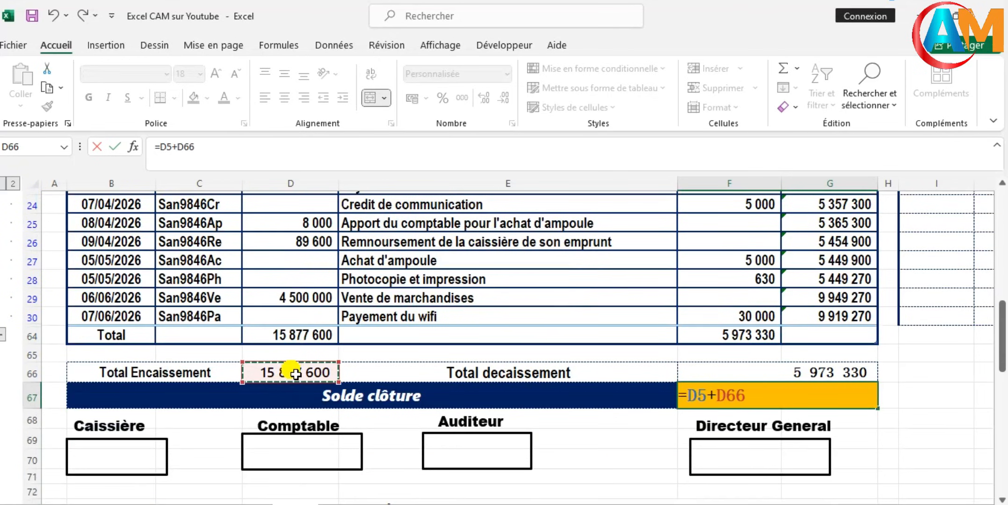
type("-")
left_click(719, 372)
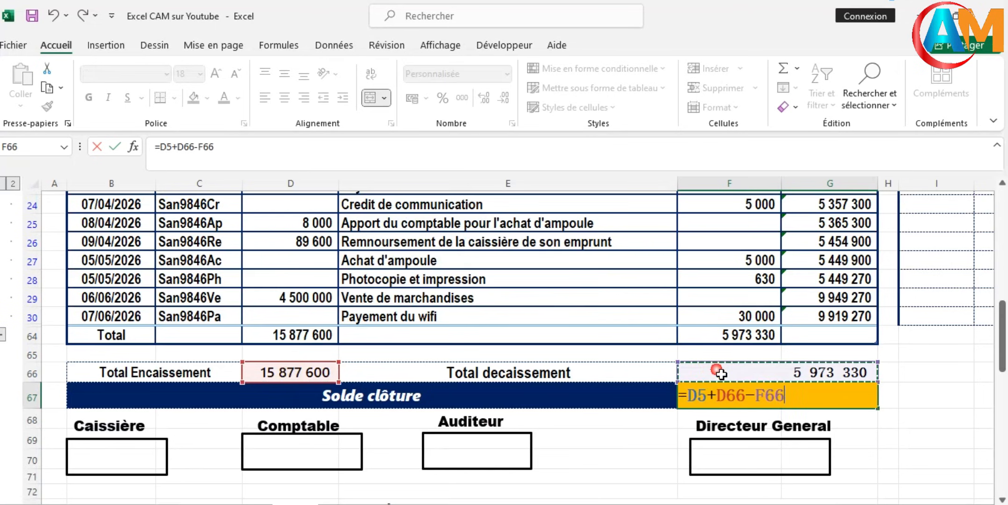
key("Return")
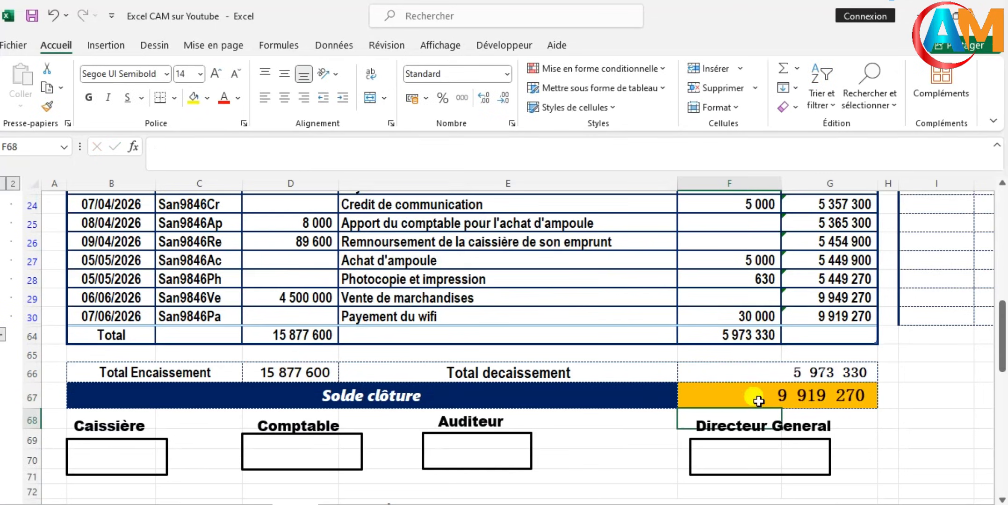
left_click(758, 401)
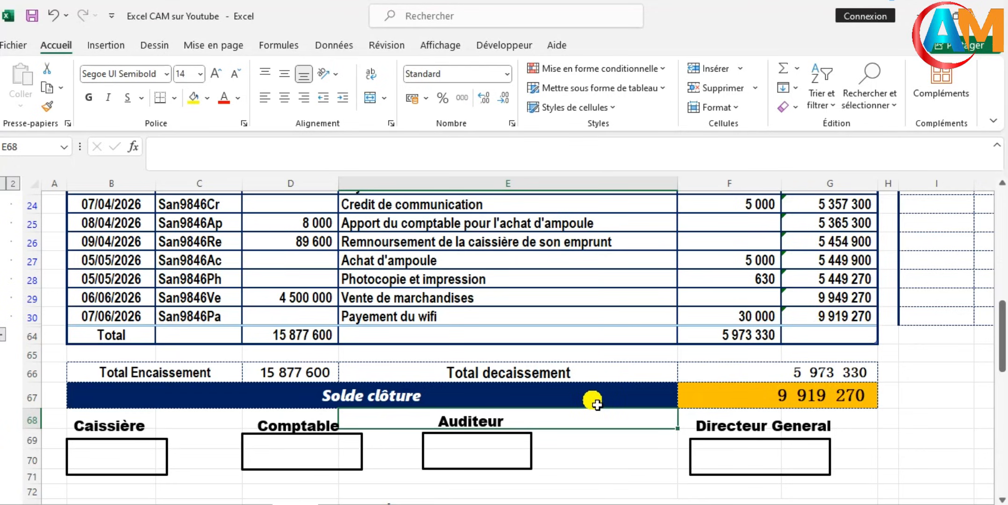
Calculate the Montant for the Pièces in the Billetage table with =B78*C78 in D78, and fill it down to D85.
scroll(594, 402, "down", 1)
scroll(594, 402, "down", 2)
scroll(533, 406, "down", 1)
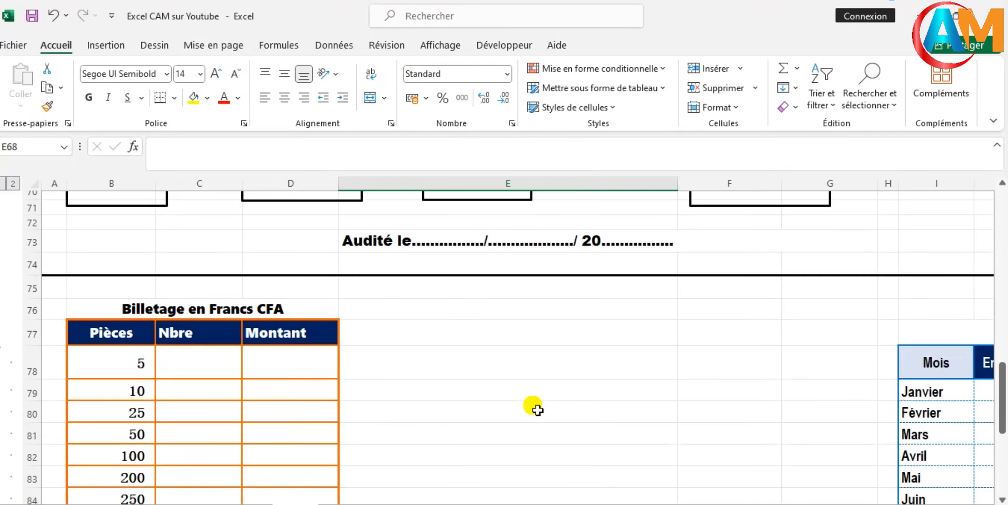
left_click(281, 376)
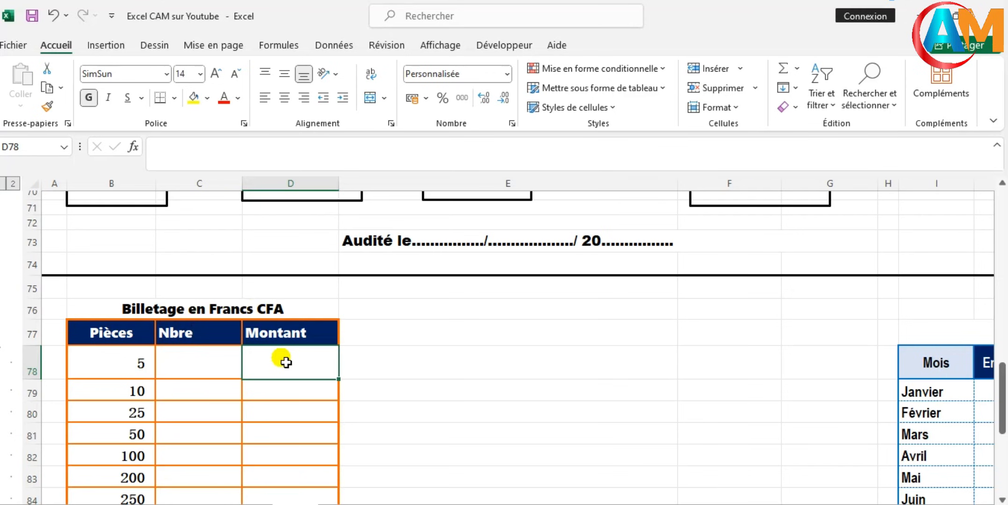
type("=")
left_click(128, 358)
type("*")
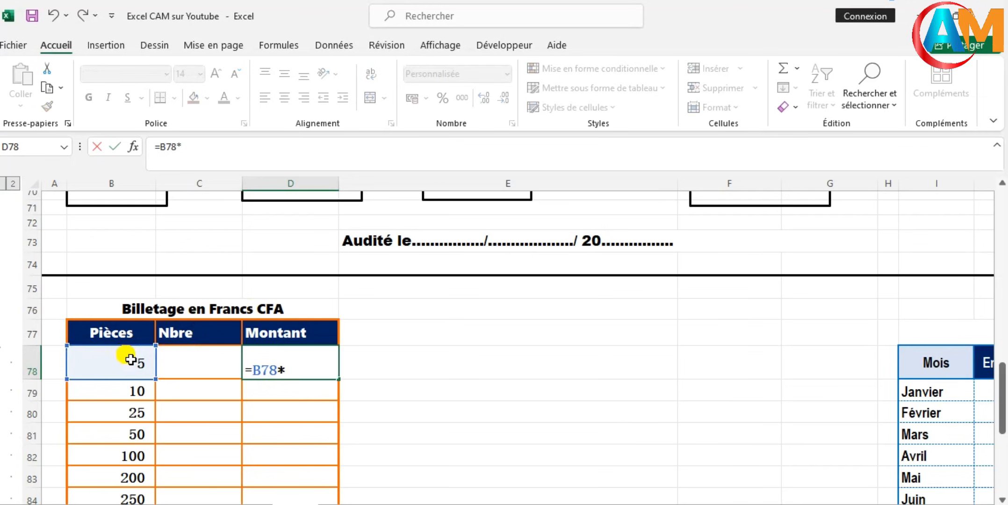
left_click(187, 366)
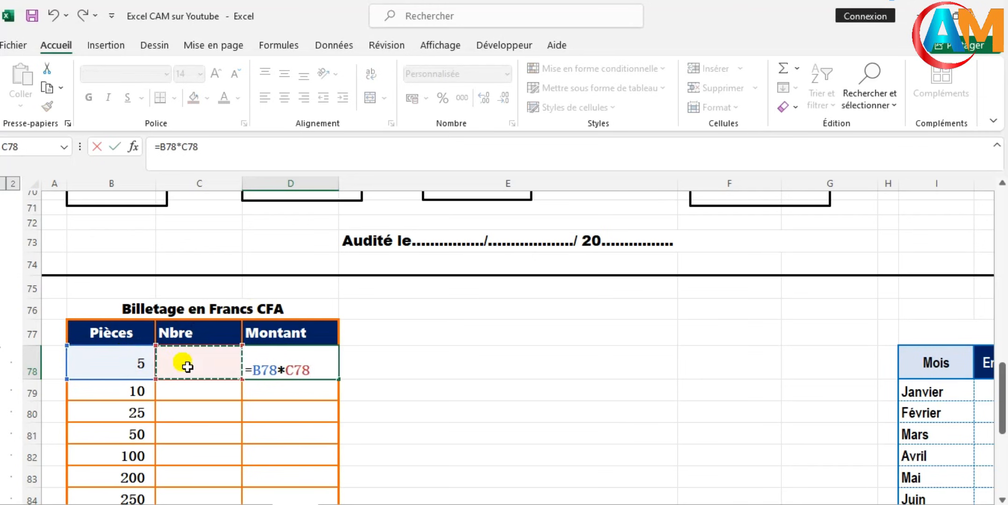
key("Return")
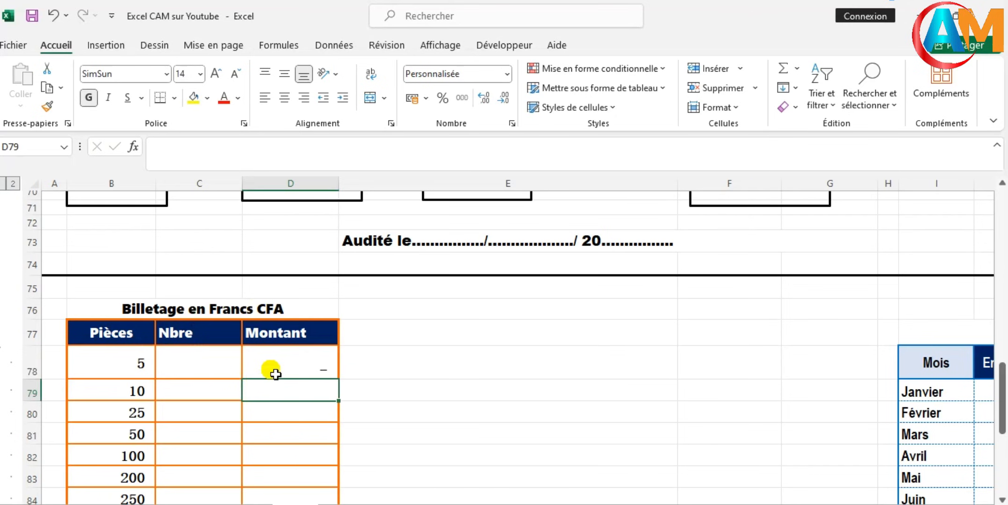
left_click(276, 374)
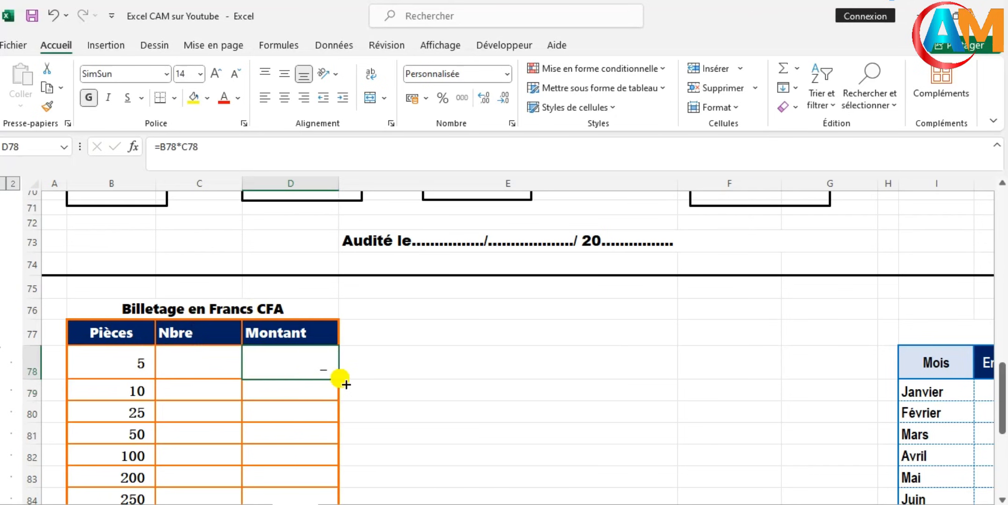
left_click_drag(346, 384, 341, 454)
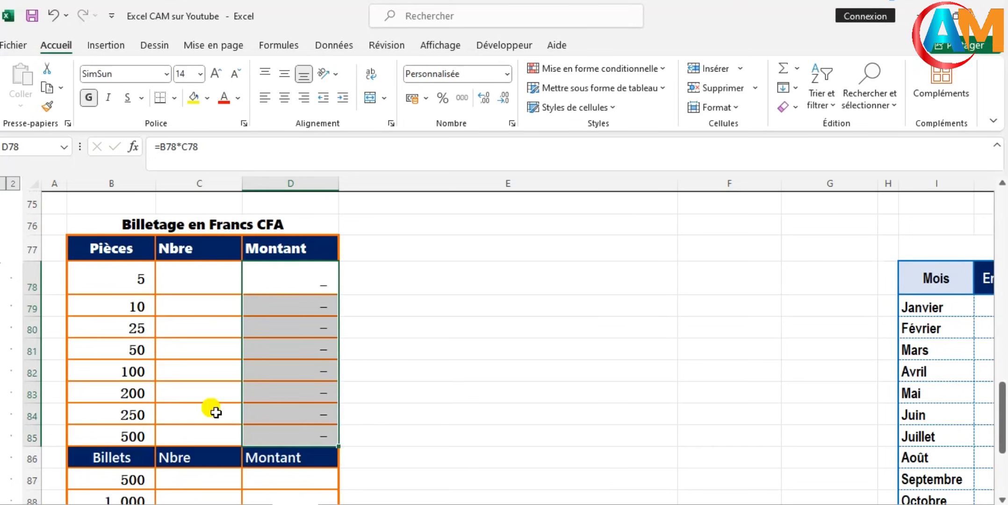
Calculate the Montant for the Billets with =B87*C87 in D87, and fill it down to D91.
scroll(216, 412, "down", 1)
scroll(215, 411, "down", 1)
left_click(301, 424)
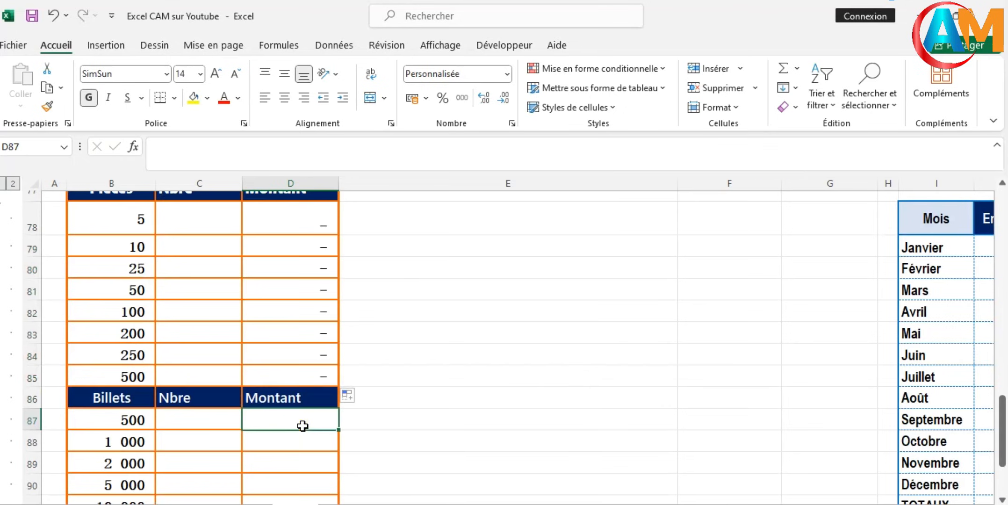
type("=")
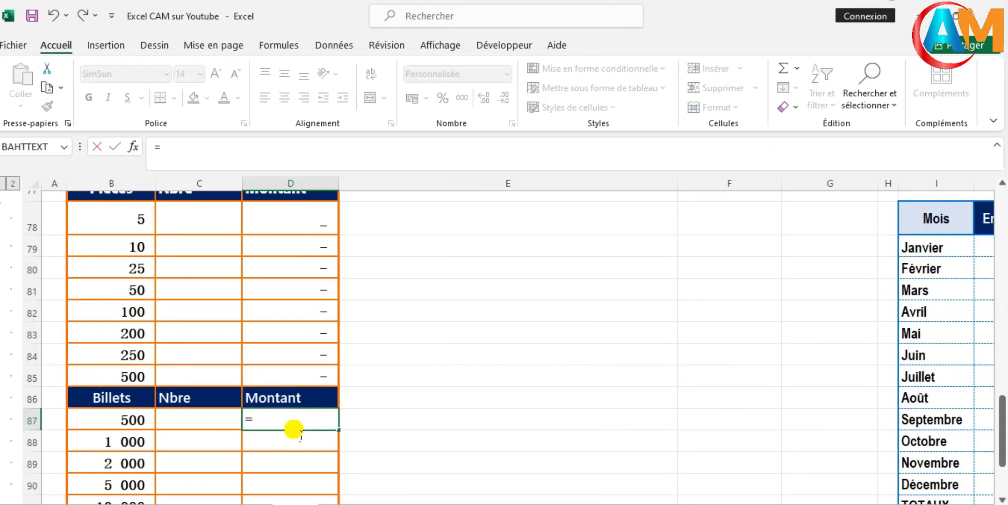
left_click(118, 419)
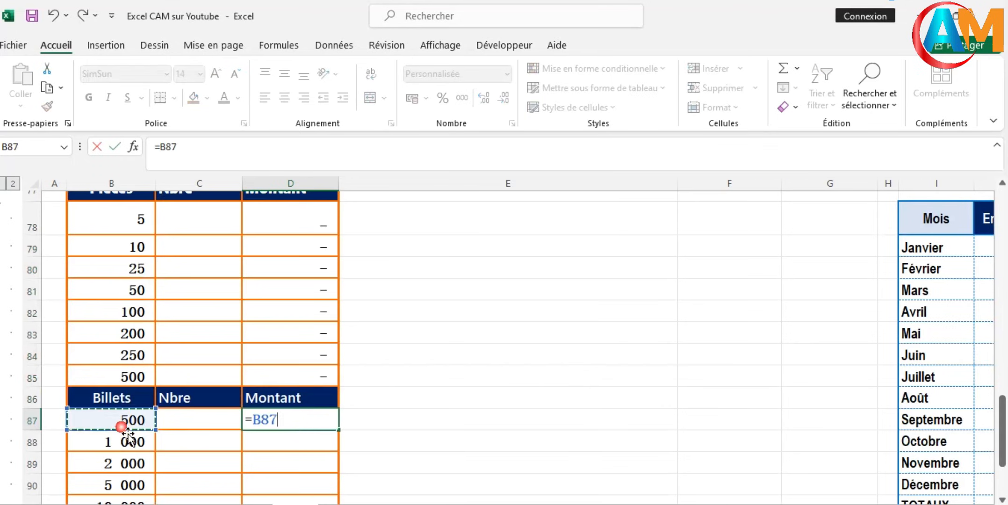
type("*")
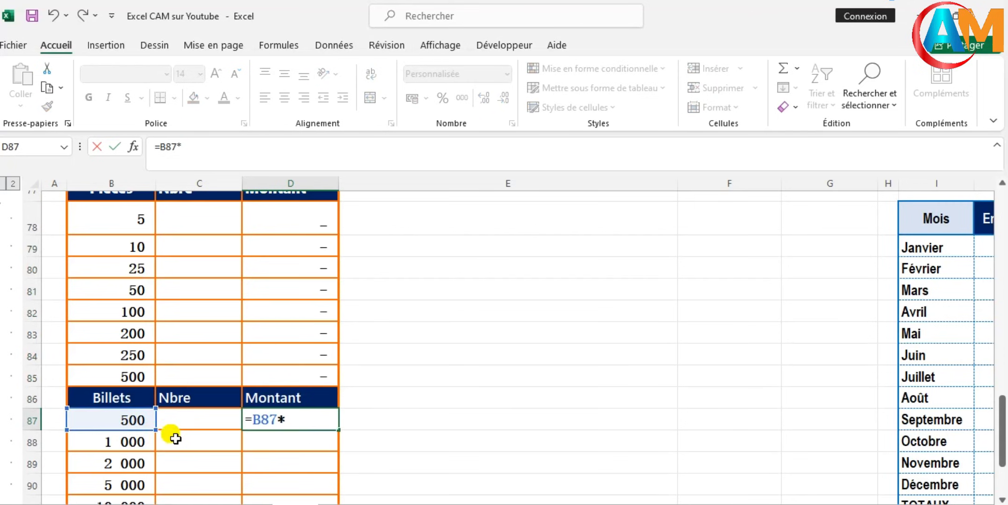
left_click(190, 429)
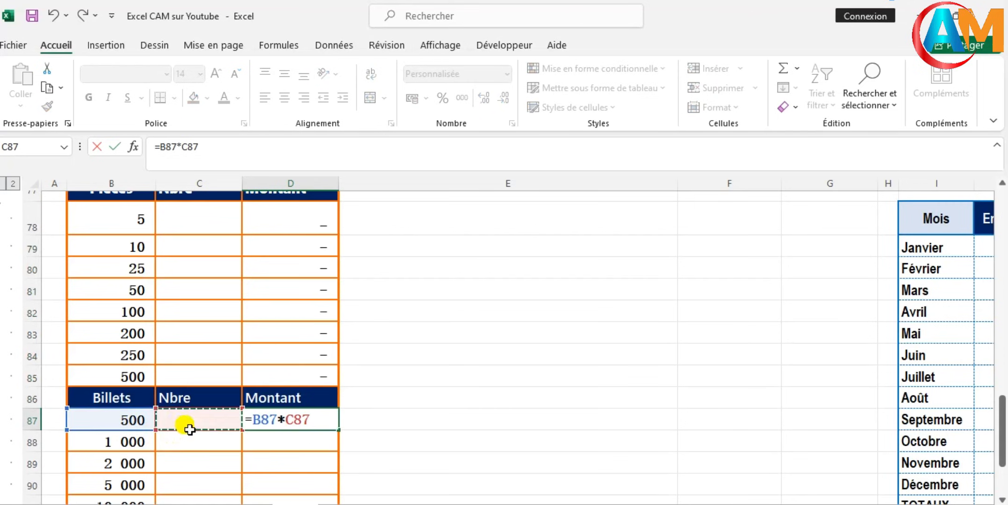
key("Return")
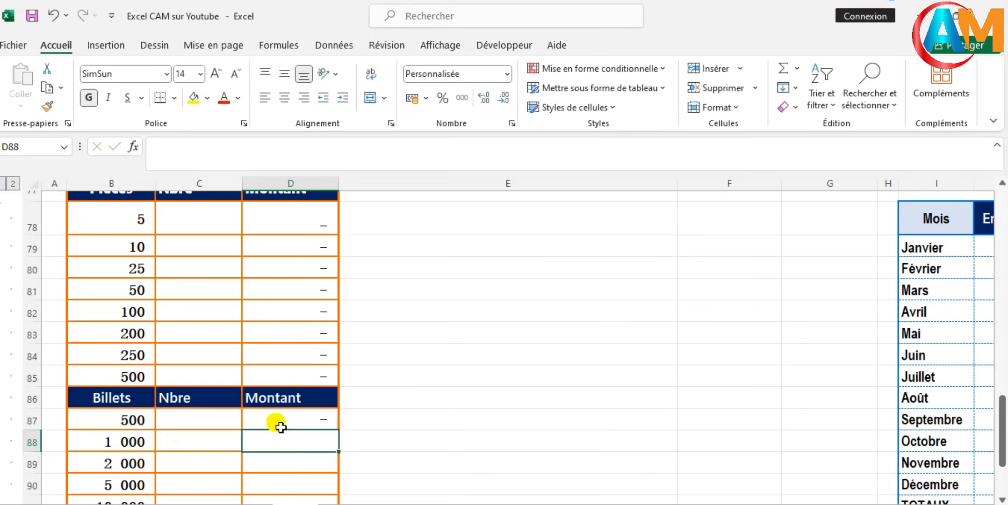
left_click(274, 419)
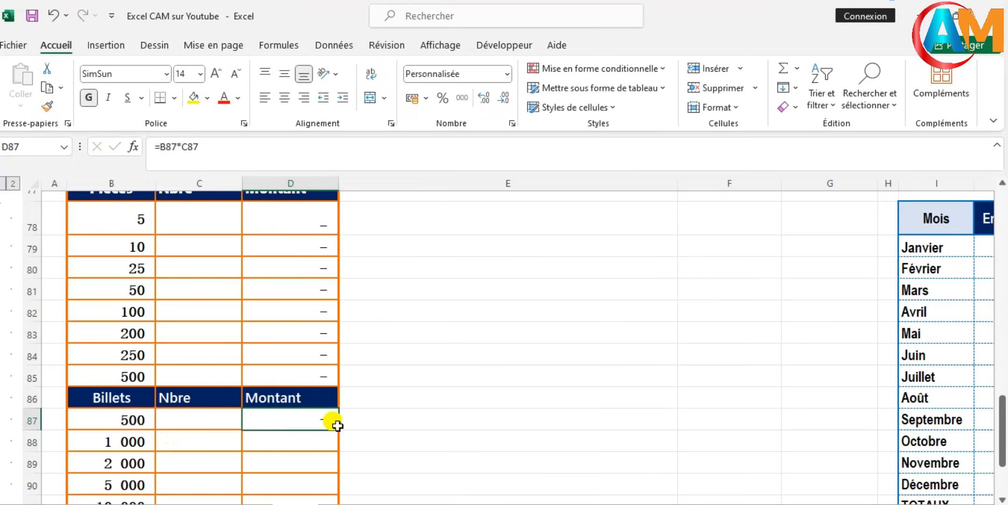
scroll(327, 402, "down", 1)
left_click_drag(337, 341, 344, 426)
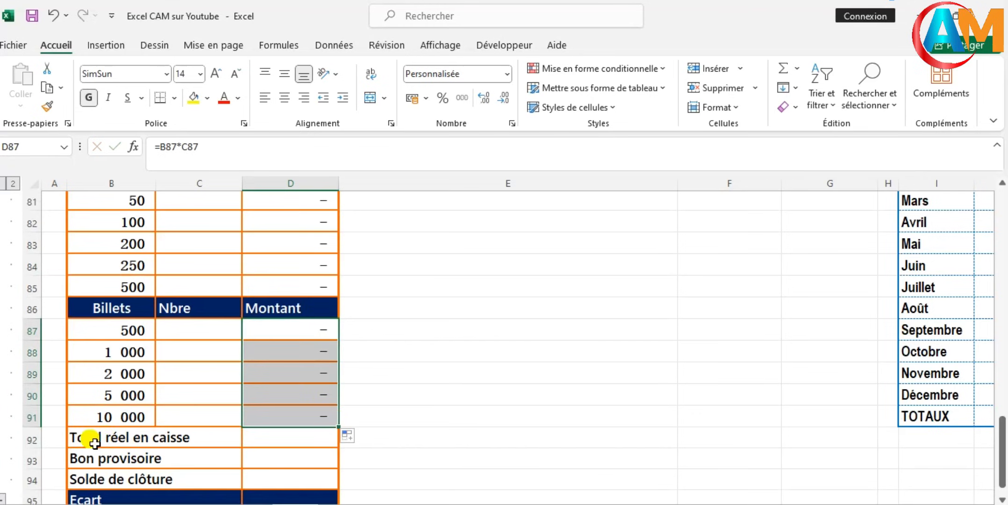
Begin the Total réel en caisse formula in D92 with =SOMME(D78:D85), covering the Montant of the Pièces.
scroll(178, 439, "down", 1)
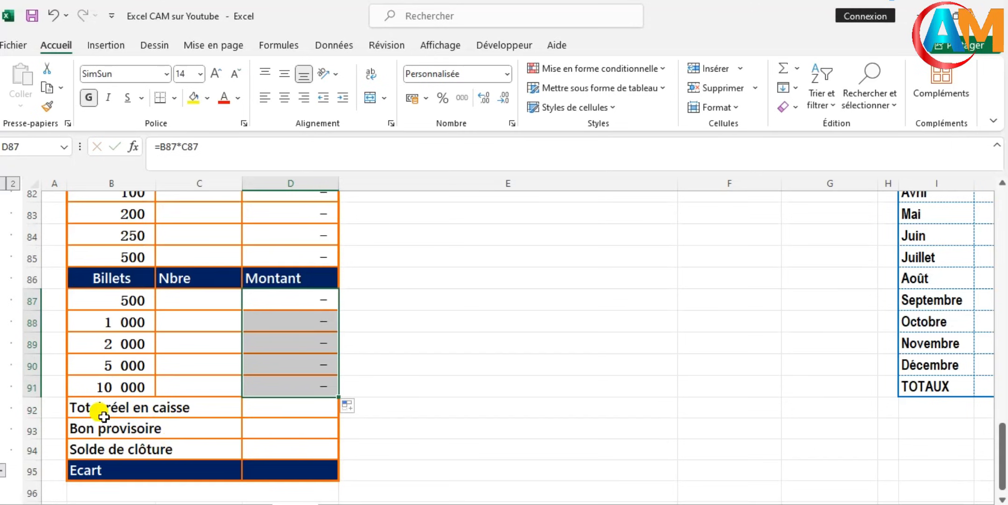
left_click(274, 416)
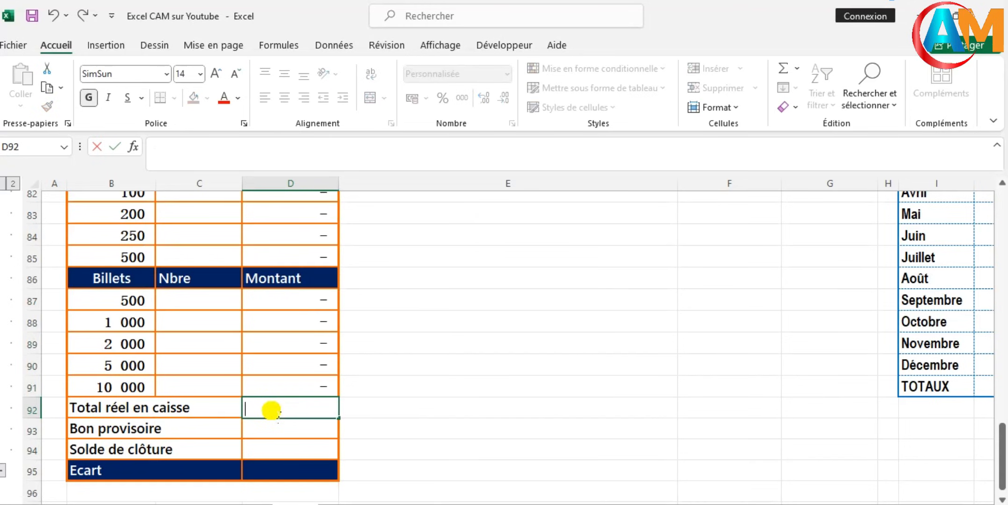
type("=s")
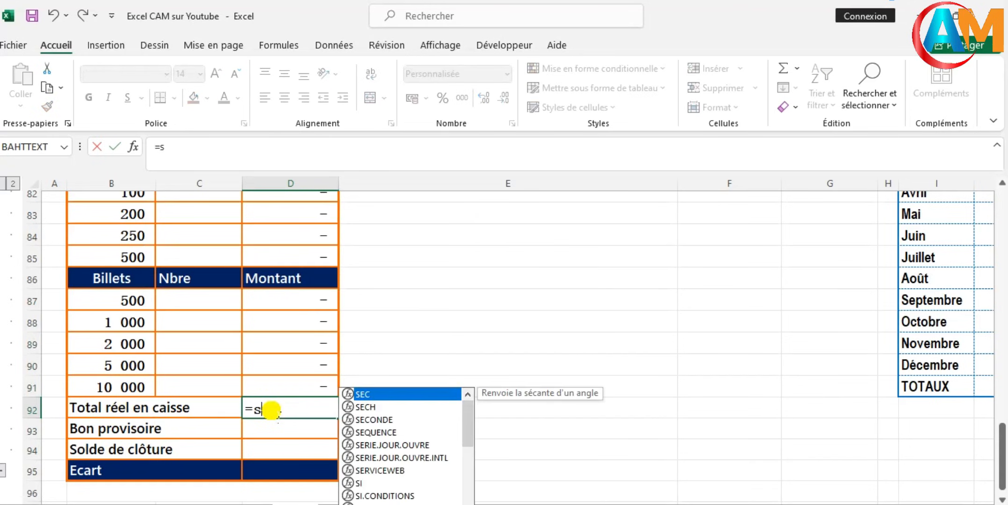
type("omm")
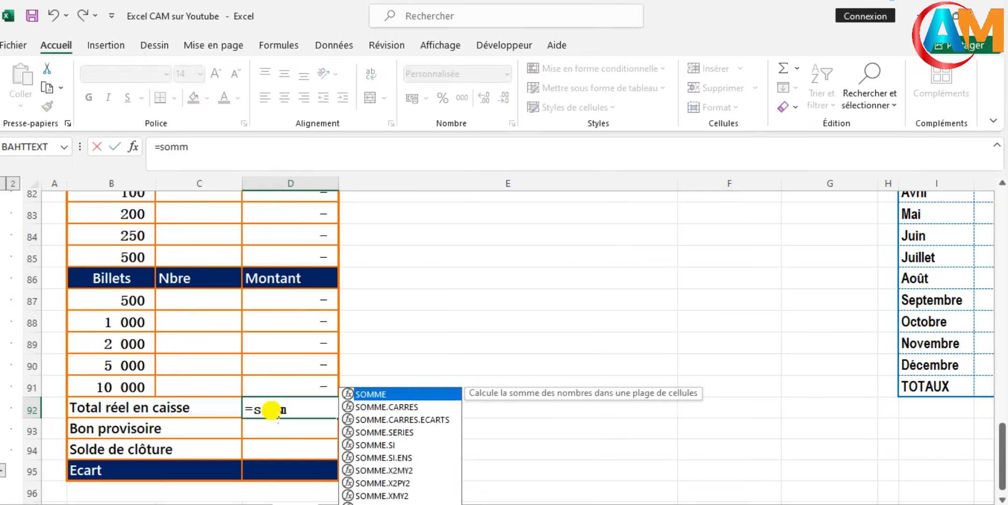
double_click(377, 393)
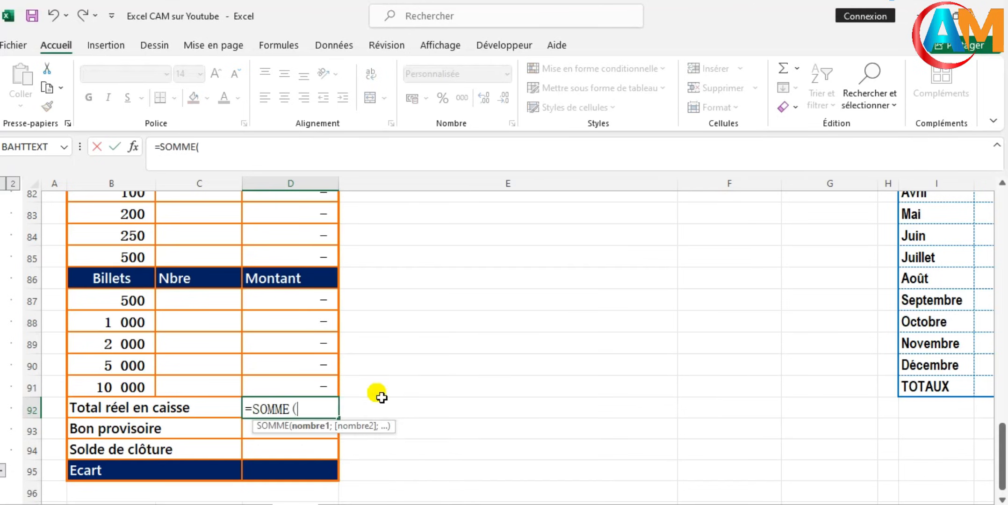
scroll(317, 364, "up", 3)
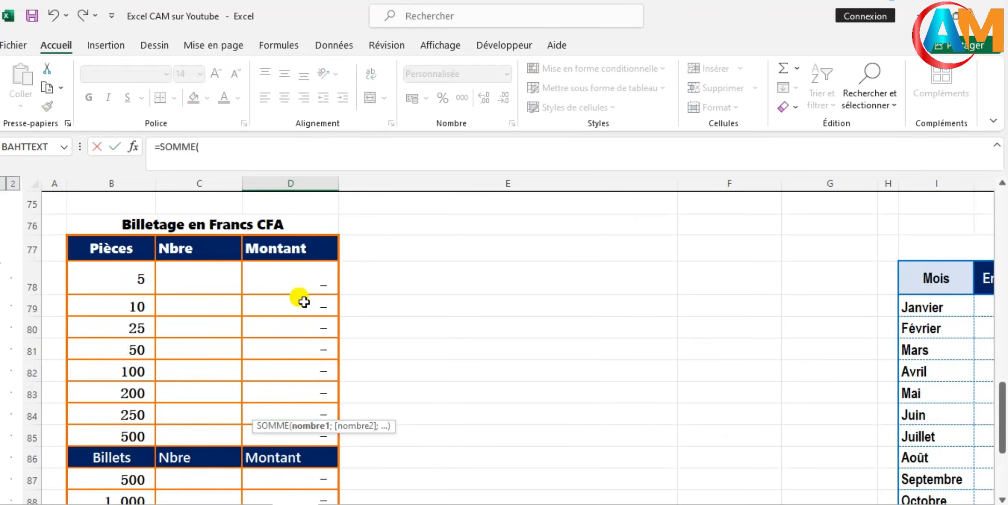
left_click_drag(302, 282, 303, 434)
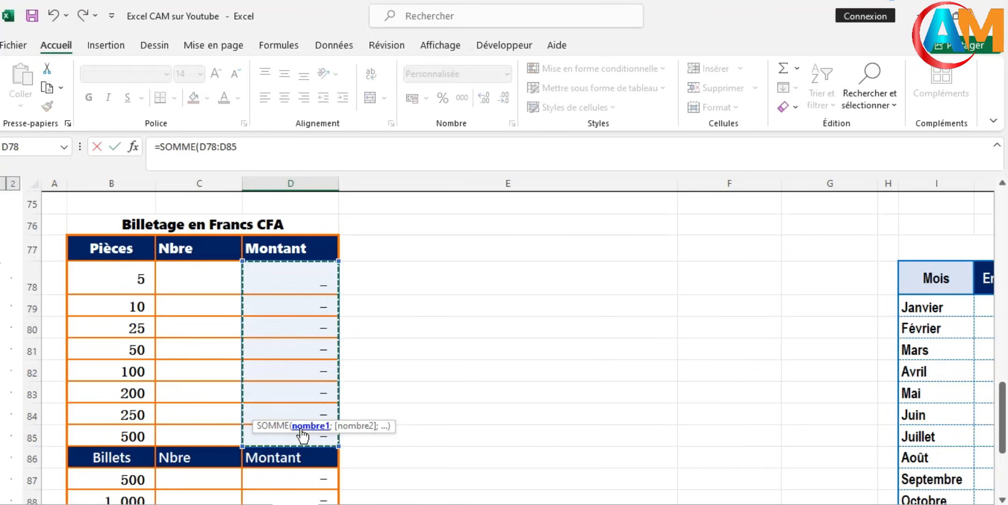
type(")")
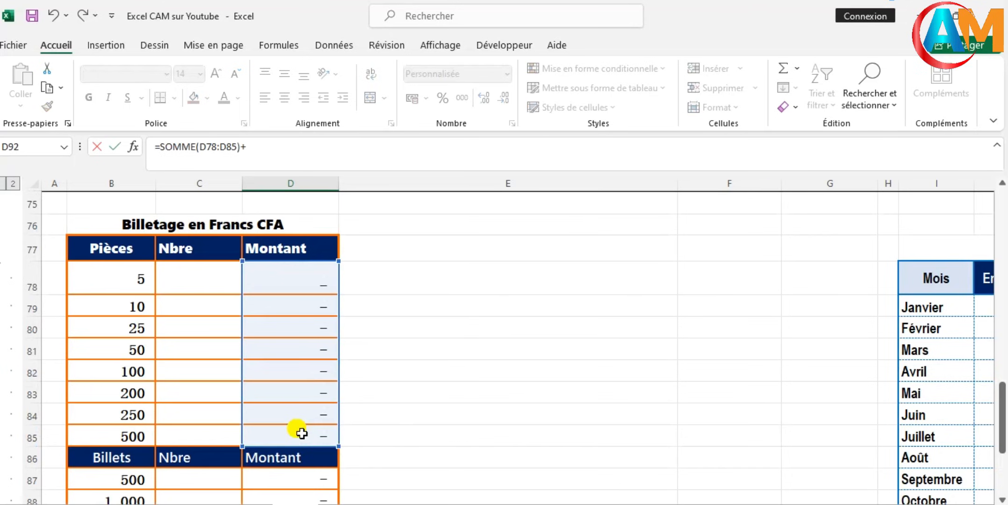
Complete the D92 formula by adding +SOMME(D87:D91) for the Montant of the Billets.
type("+somm")
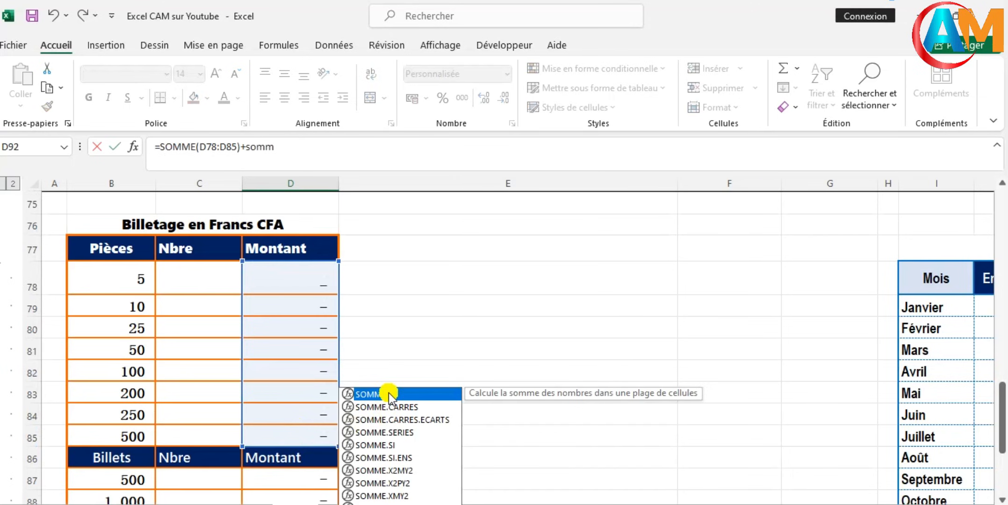
double_click(388, 394)
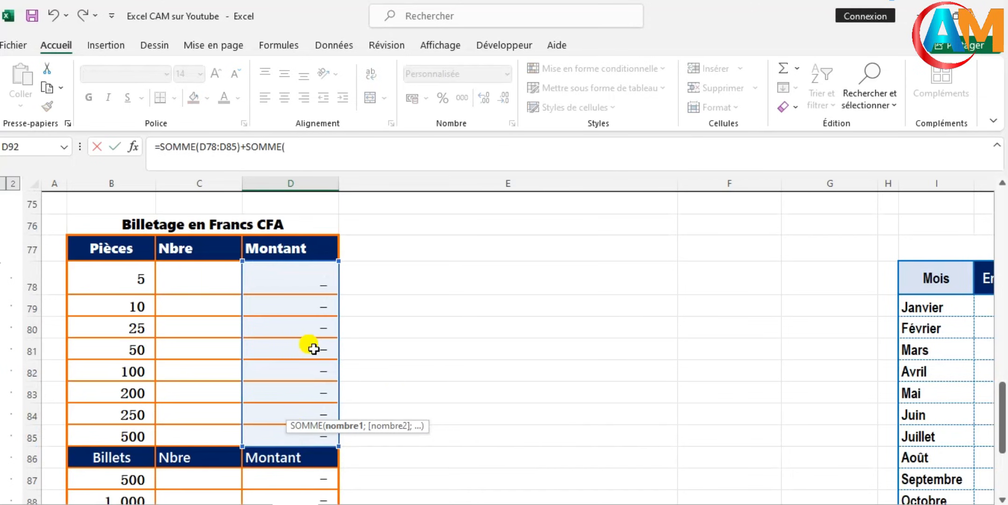
scroll(313, 349, "down", 2)
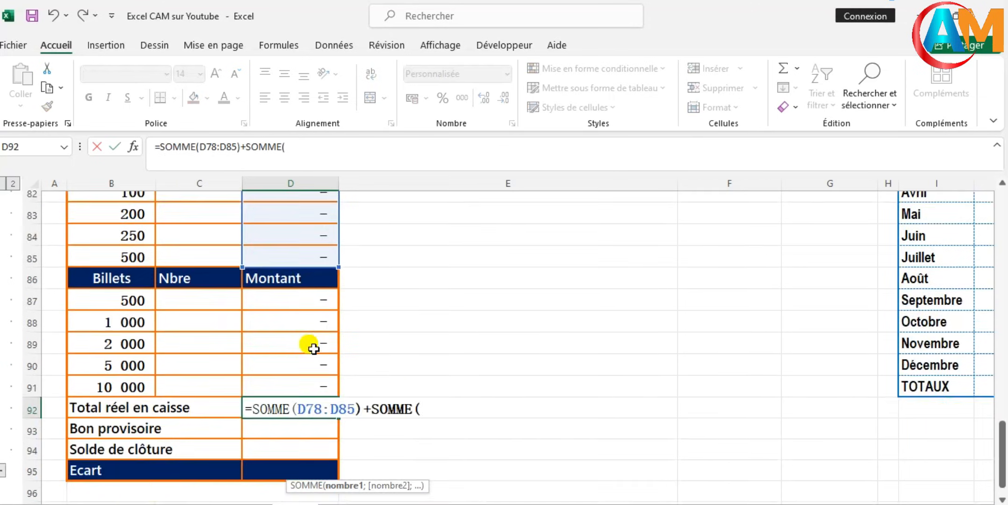
left_click(301, 309)
left_click_drag(301, 309, 299, 386)
left_click(331, 149)
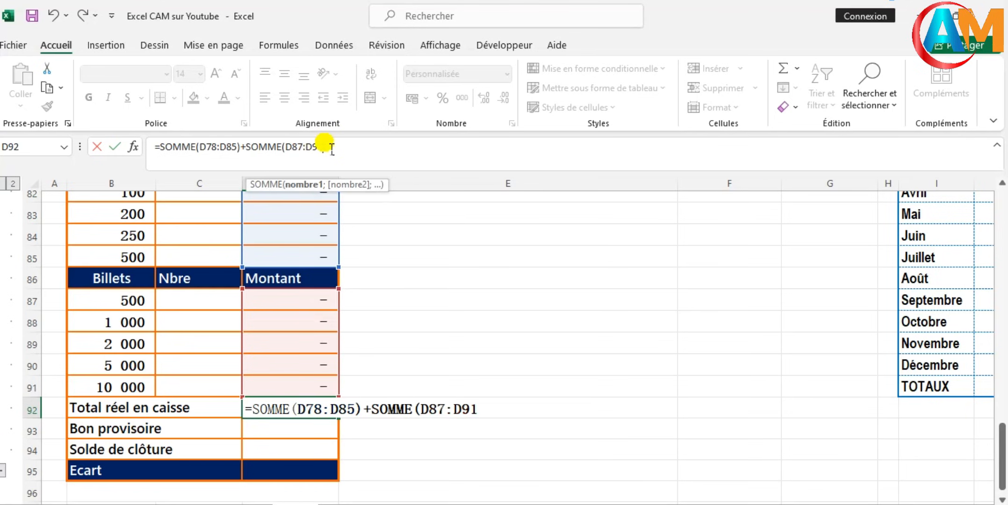
type(")")
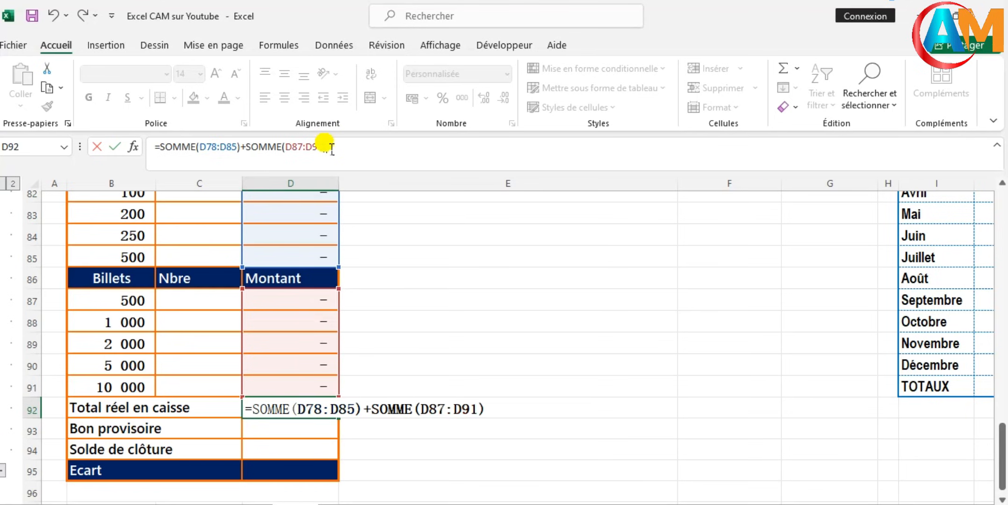
key("Return")
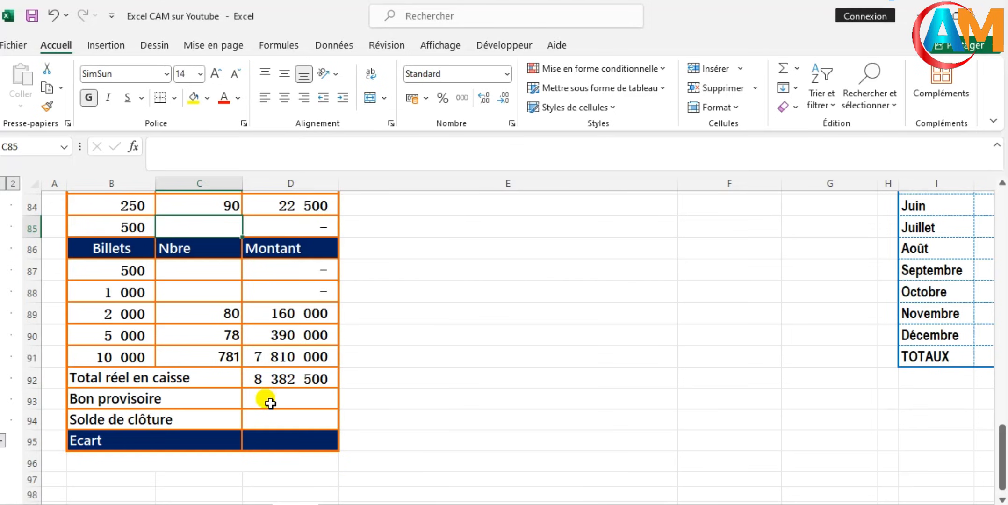
Go from the Bon provisoire line to the named range of the provisional vouchers table, at its last rows.
left_click(183, 398)
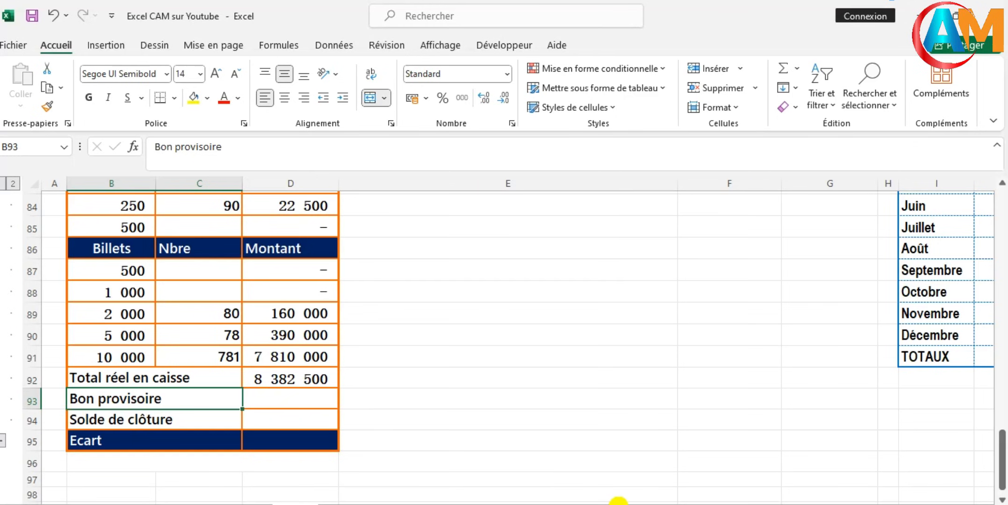
left_click(66, 146)
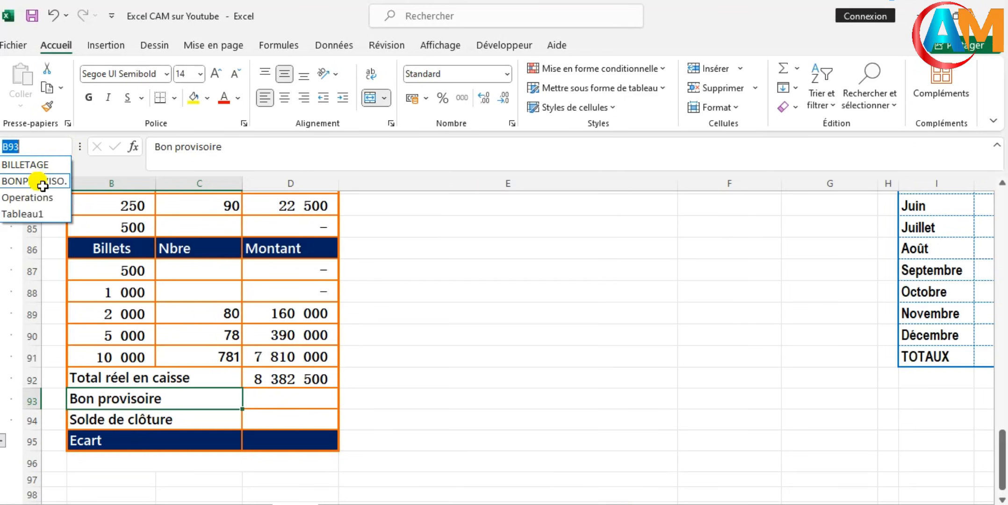
left_click(42, 185)
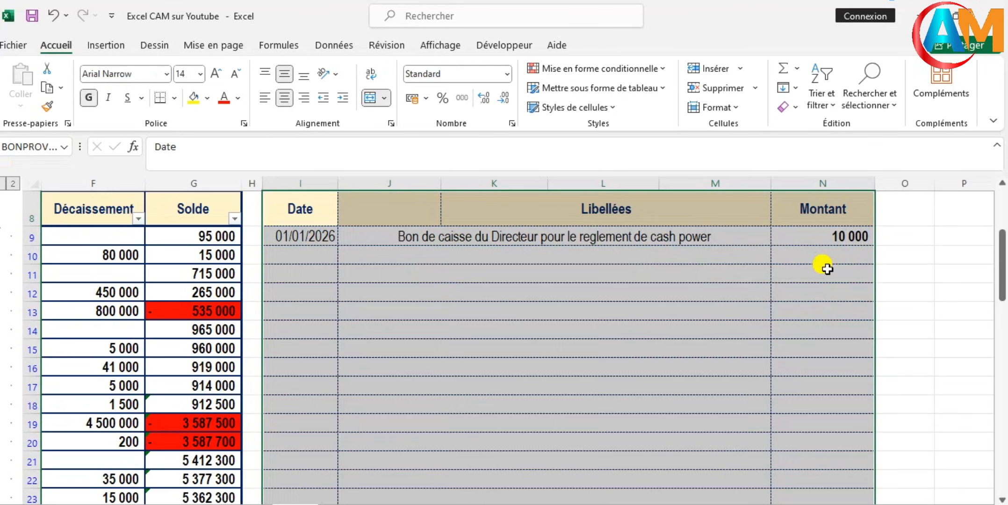
scroll(827, 269, "down", 5)
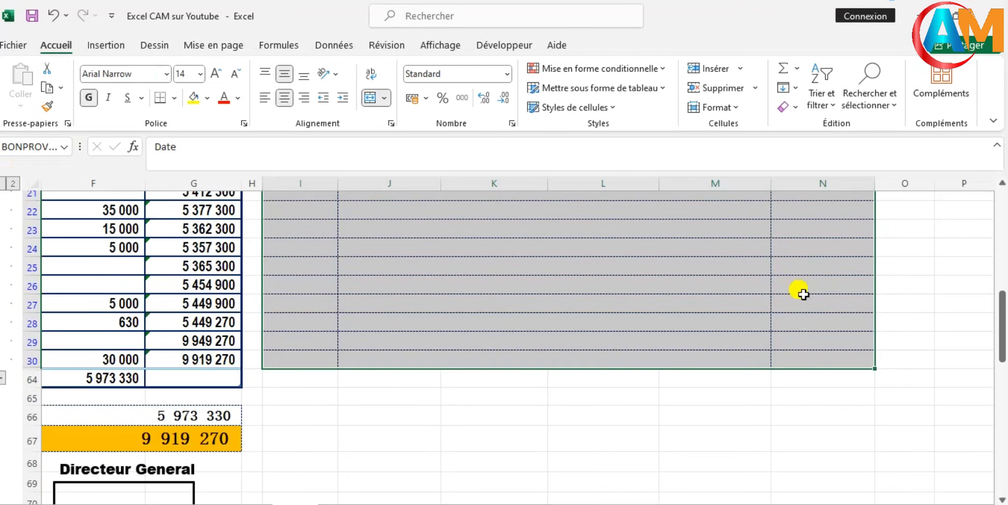
Merge and center I30:M30 in the provisional vouchers table and enter the label "Total des bons provisoires".
left_click(332, 358)
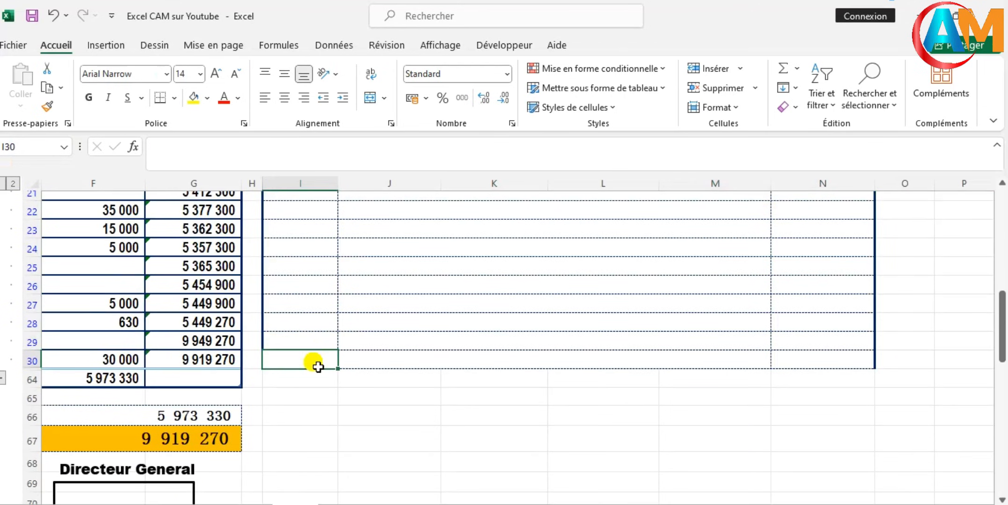
left_click_drag(318, 367, 630, 362)
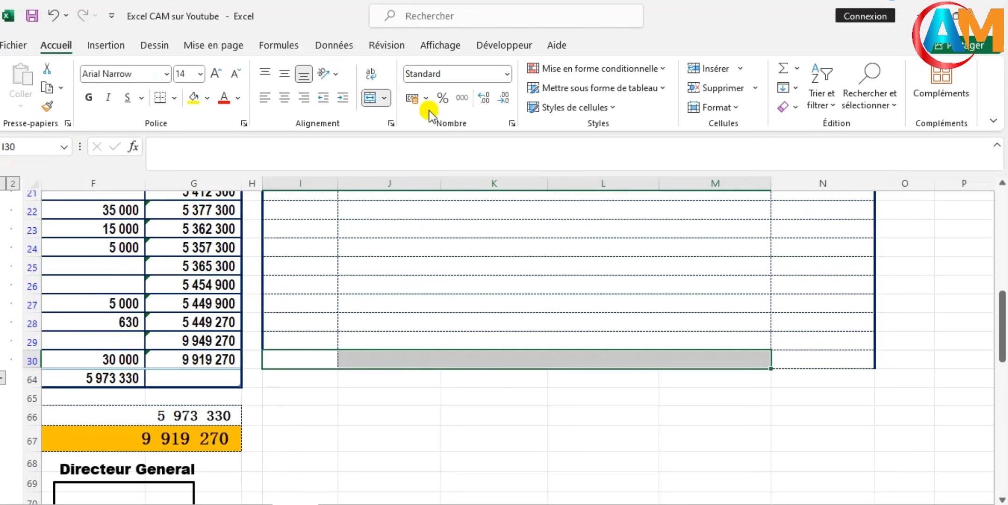
left_click(369, 97)
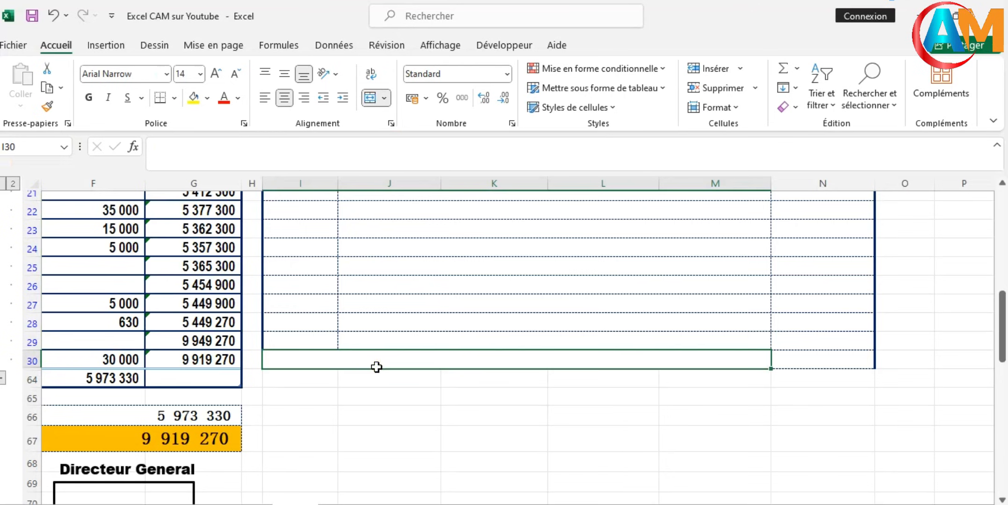
left_click(376, 367)
type("Total des bon s ")
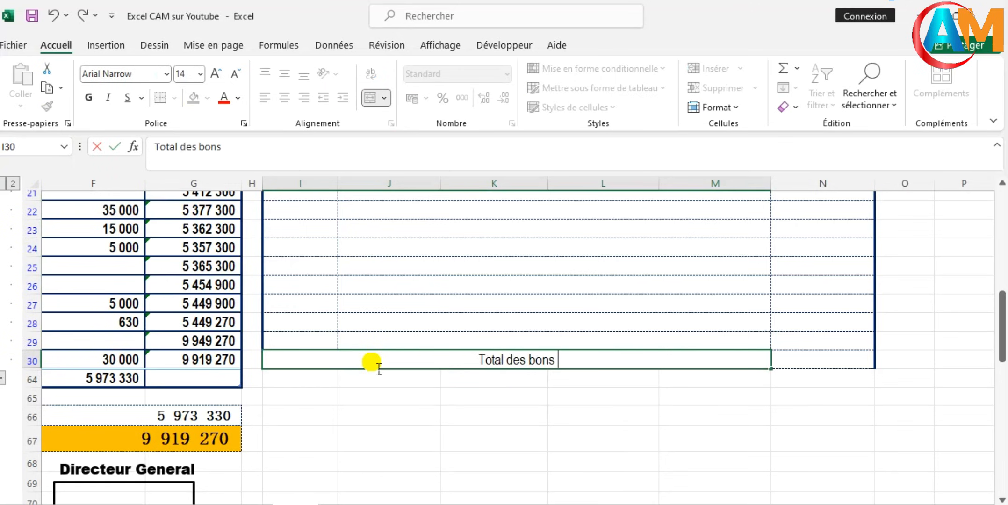
type("provisoires")
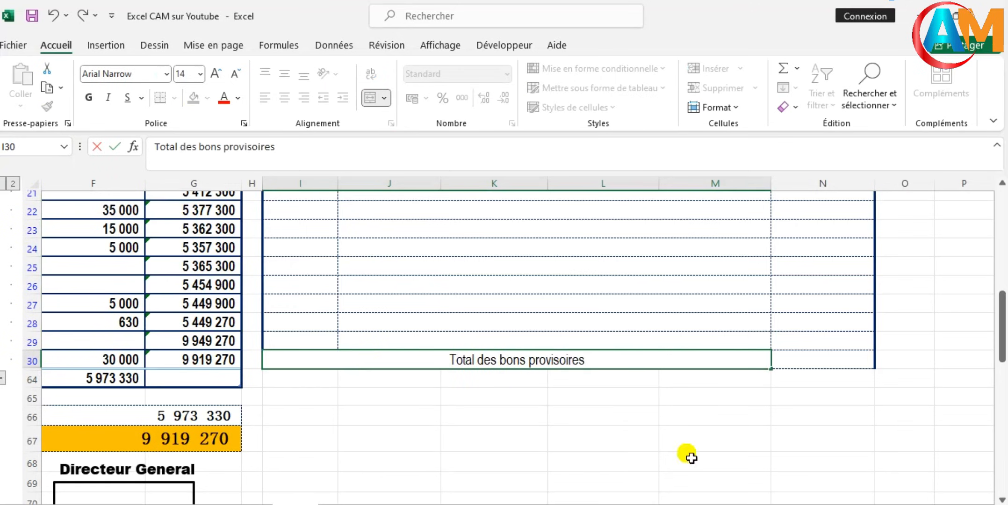
left_click(692, 460)
Calculate the provisional vouchers total in N30 with a SOMME formula over the Montant column, starting from N9.
left_click(833, 367)
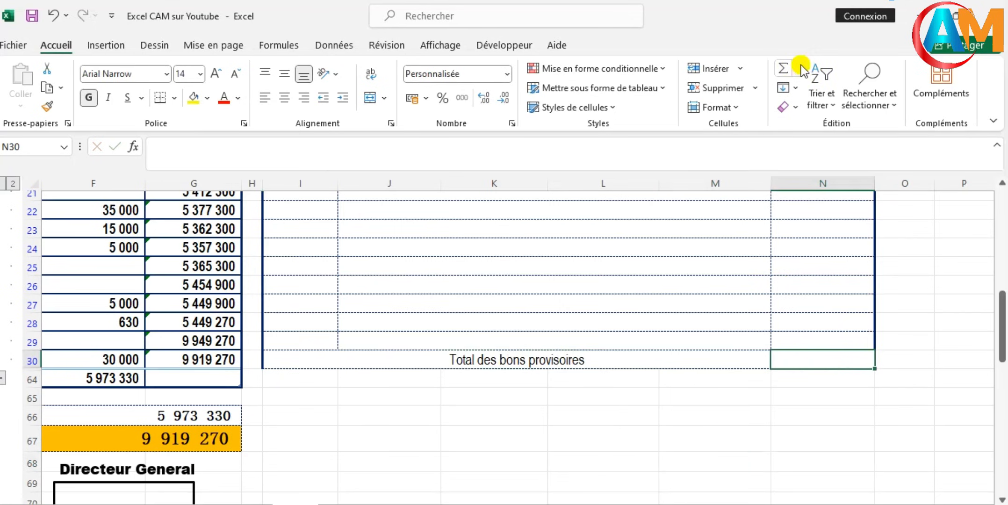
left_click(787, 66)
scroll(783, 241, "up", 5)
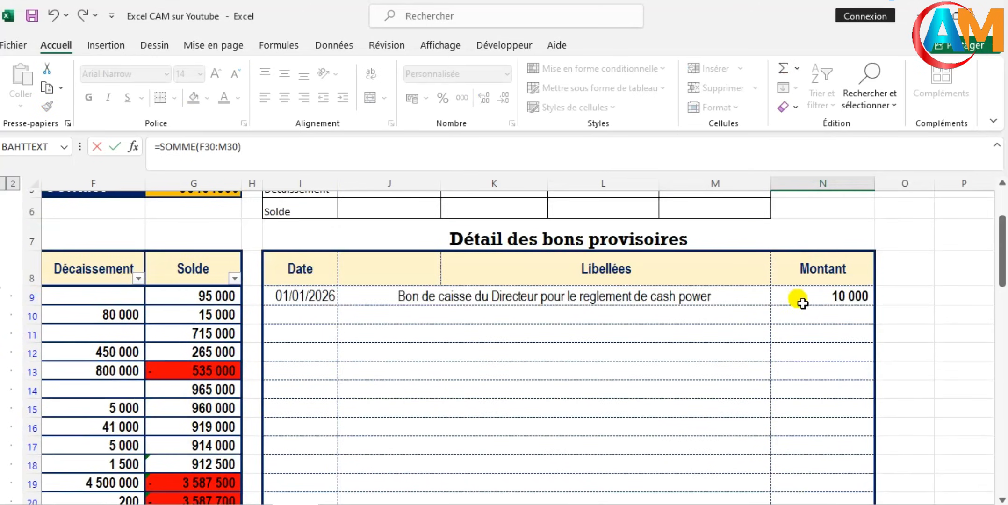
mouse_move(802, 302)
left_mouse_down()
mouse_move(807, 495)
mouse_move(810, 395)
mouse_move(833, 266)
mouse_move(801, 186)
mouse_move(822, 233)
left_mouse_up()
key("Return")
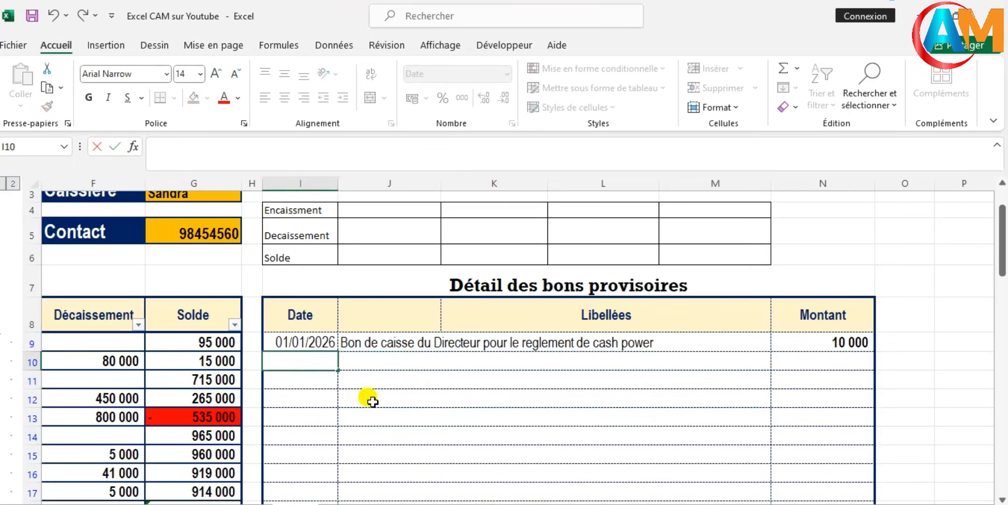
Enter the date 02/01/2026 in I10 for a second voucher in the Détail des bons provisoires table.
left_click(372, 401)
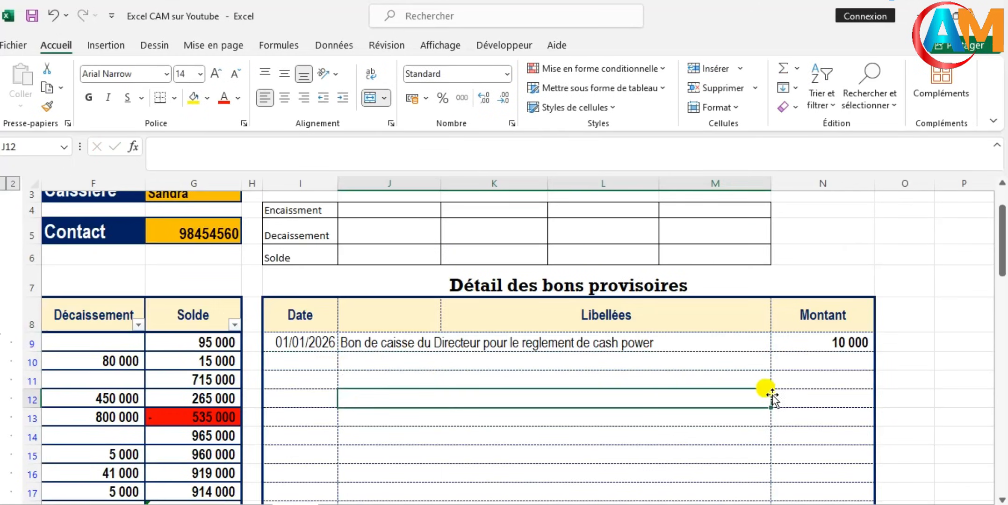
left_click(294, 370)
type("023/")
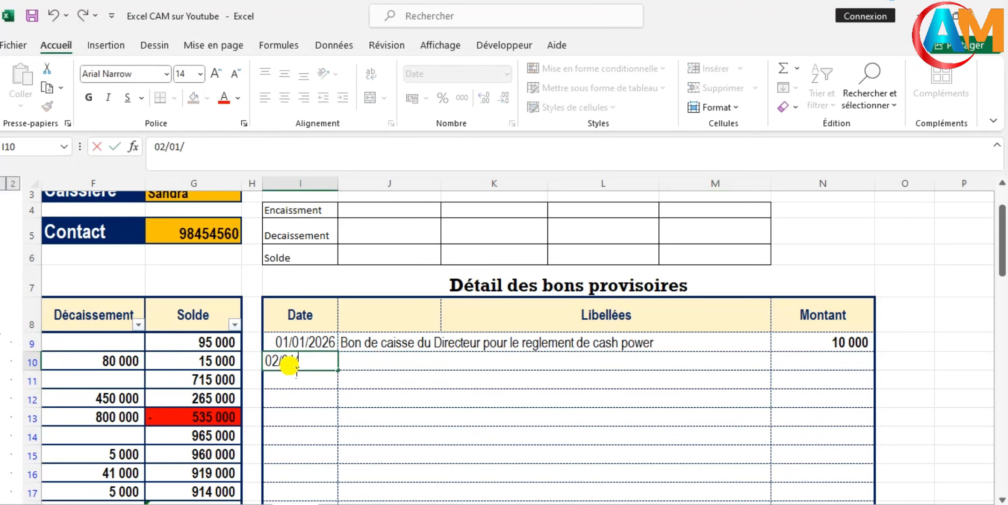
type("01/2026")
Enter "Bon de sortie au comptable pour l'achat des matieres cosommables" as the Libellées of the 02/01/2026 voucher in J10.
left_click(397, 362)
type("Bon de sortie")
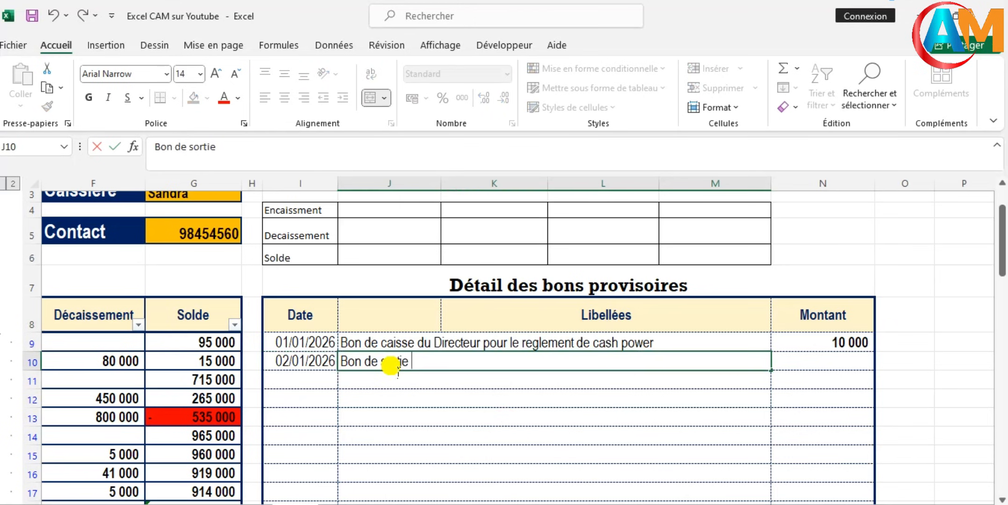
type(" au comptable p")
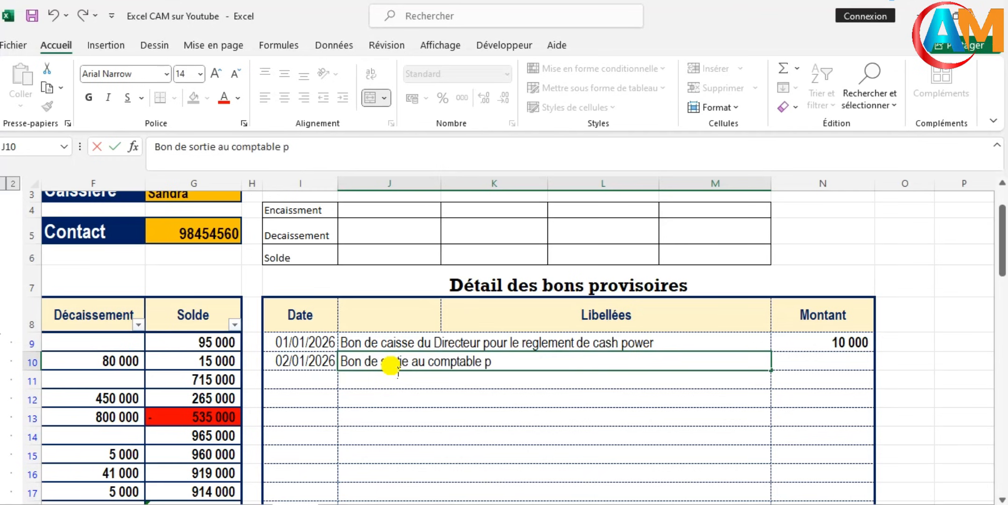
type("our l'achat")
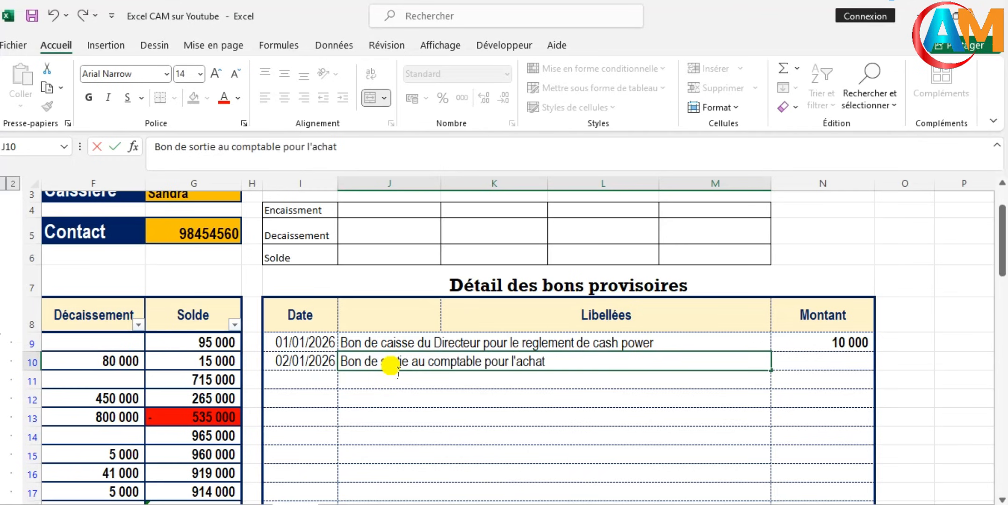
type(" des ma")
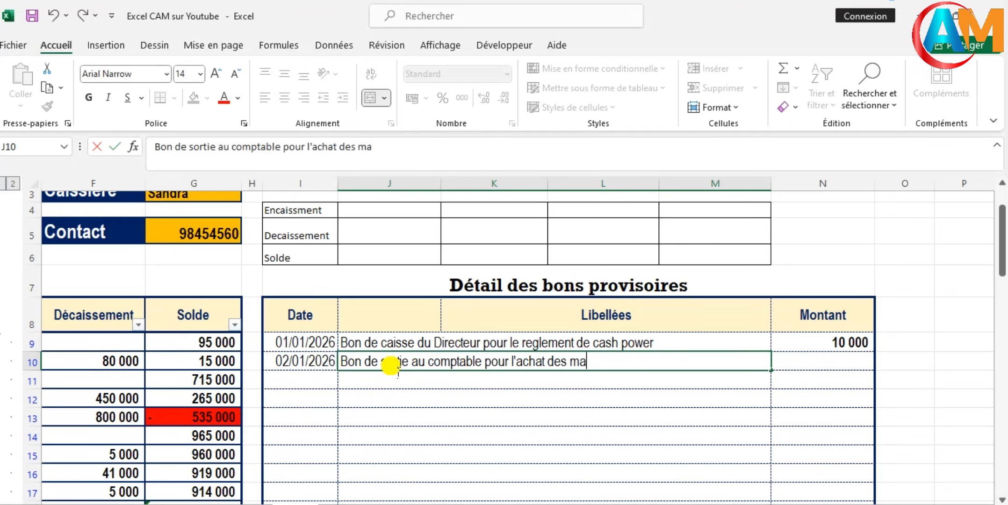
type("tieres c")
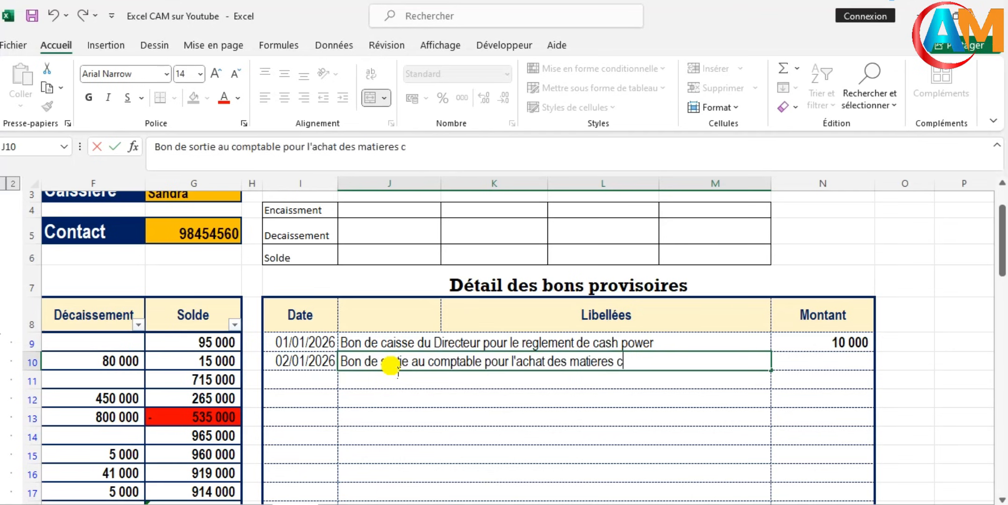
type("om")
type("ommables")
key("Return")
key("Return")
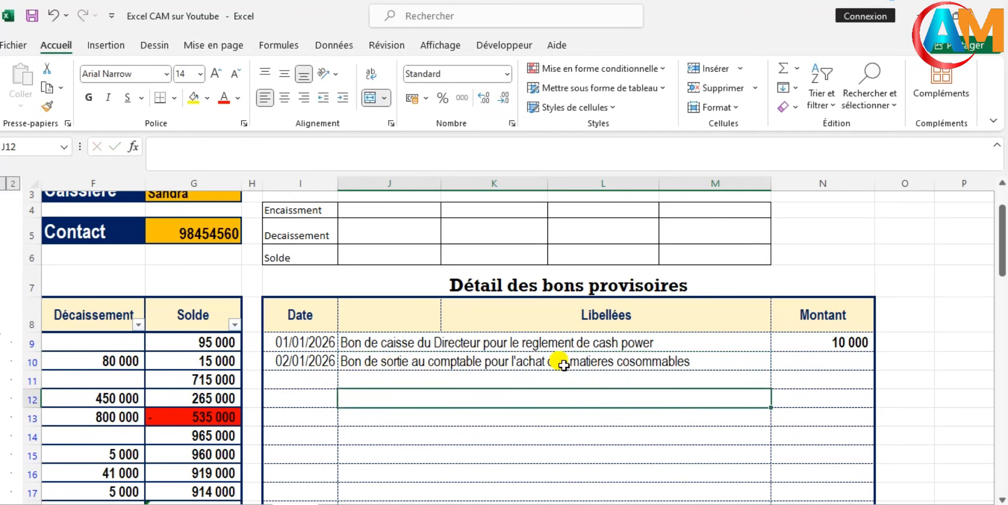
Enter 20000 as the Montant of the 02/01/2026 voucher in N10 and check the provisional vouchers total.
left_click(796, 368)
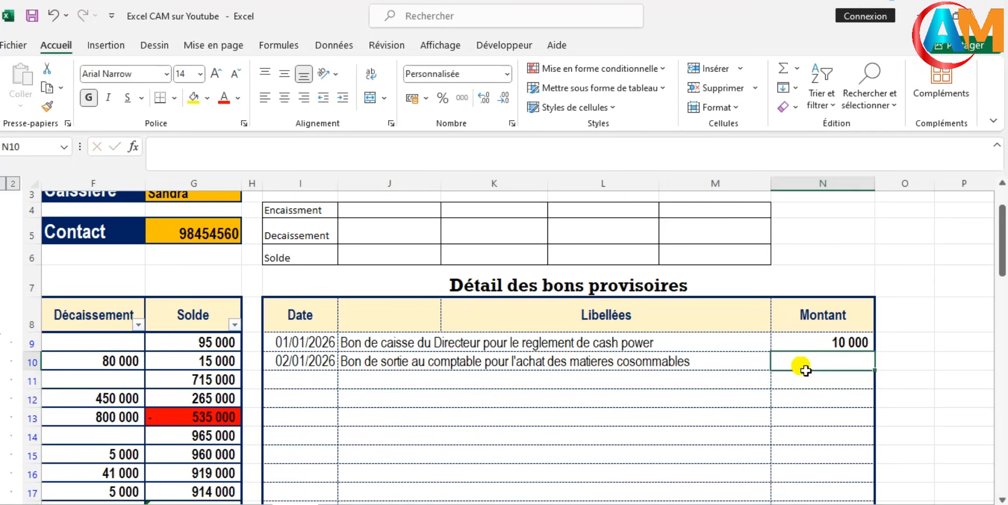
type("200")
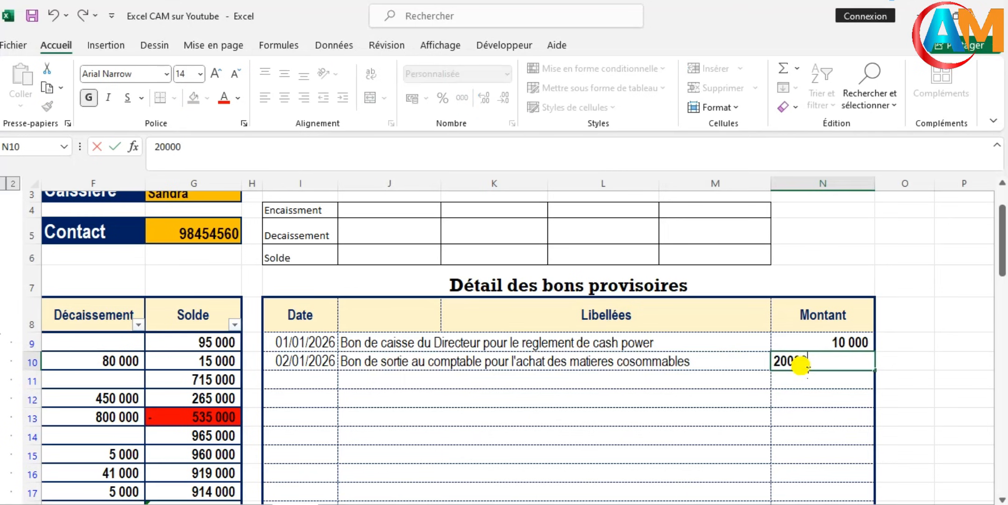
type("00")
key("Return")
scroll(758, 409, "down", 7)
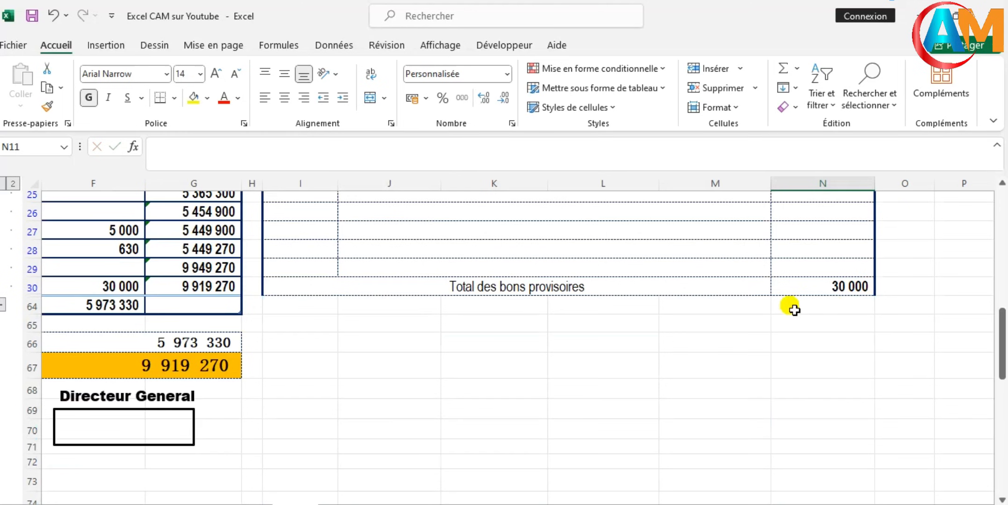
scroll(794, 309, "up", 7)
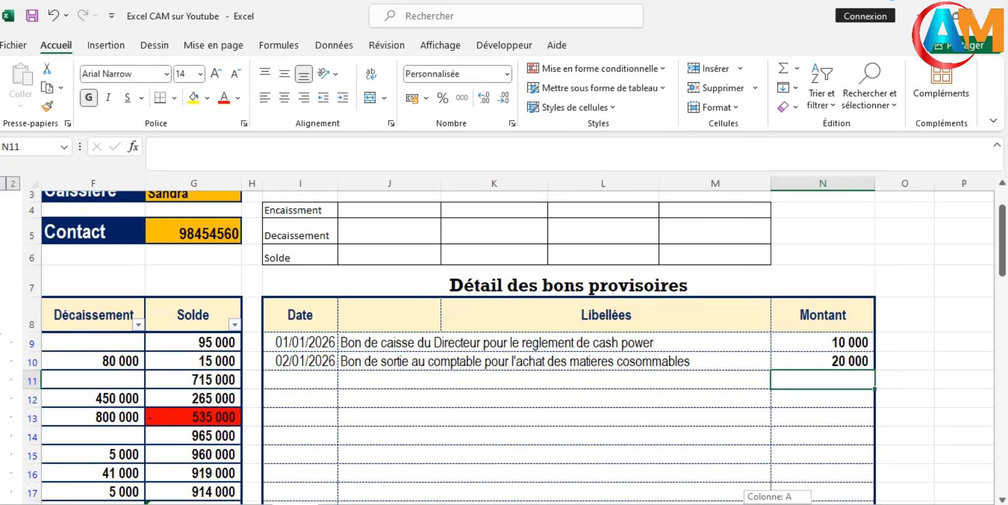
Link the Bon provisoire amount in D93 of the Billetage table to the provisional vouchers total in N30.
scroll(776, 500, "left", 3)
scroll(584, 479, "down", 6)
scroll(423, 382, "down", 6)
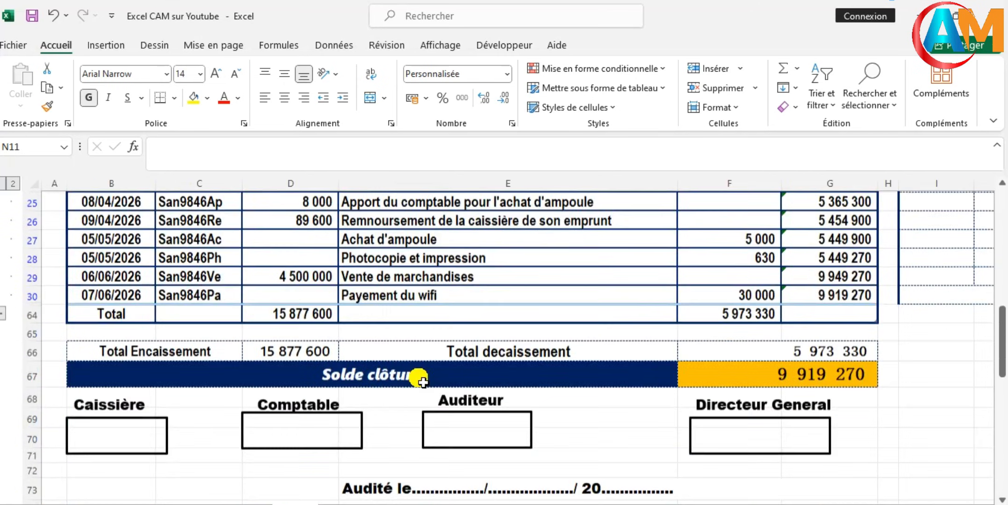
scroll(419, 380, "down", 6)
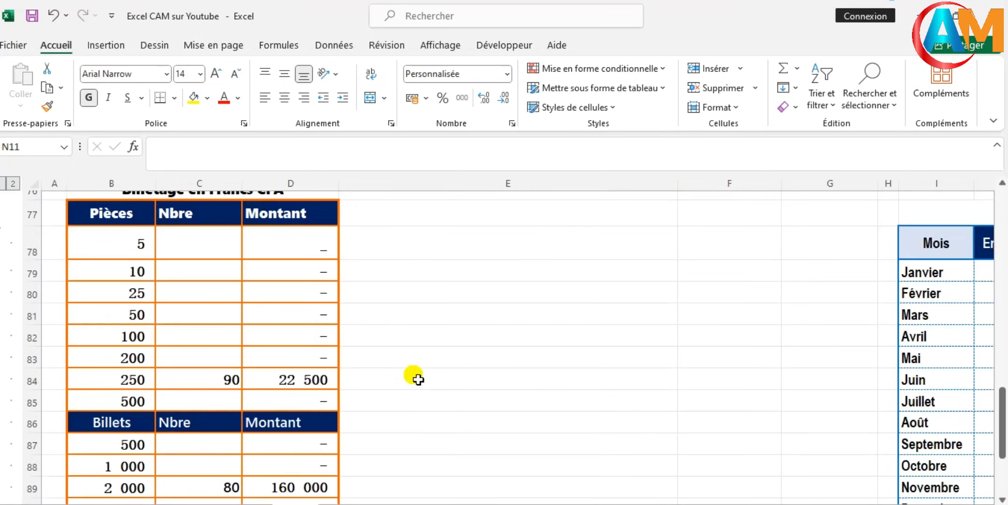
left_click(112, 368)
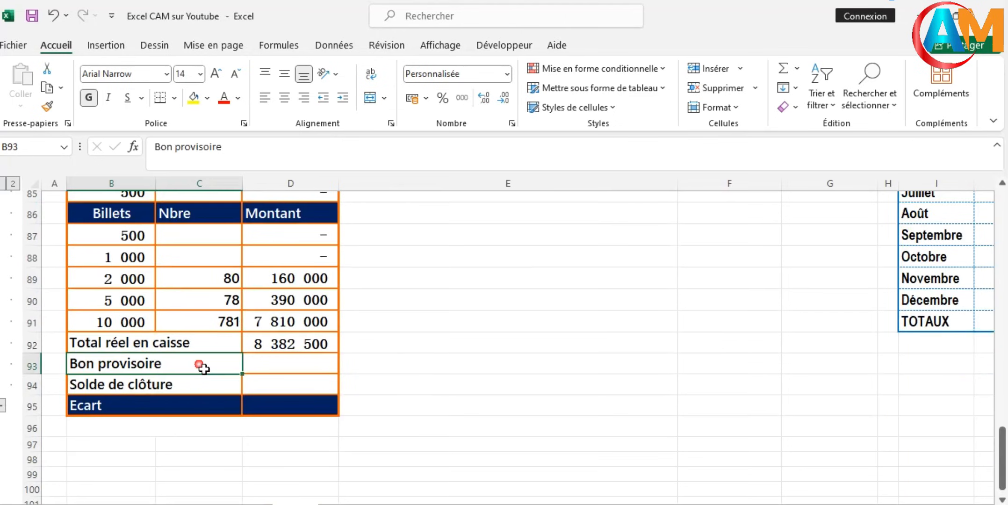
left_click(265, 368)
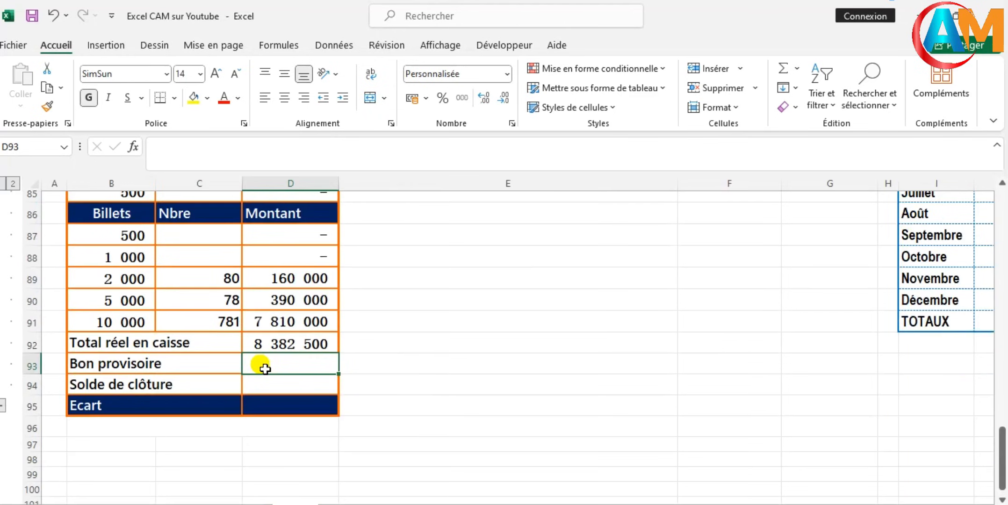
scroll(260, 364, "up", 6)
scroll(683, 275, "right", 4)
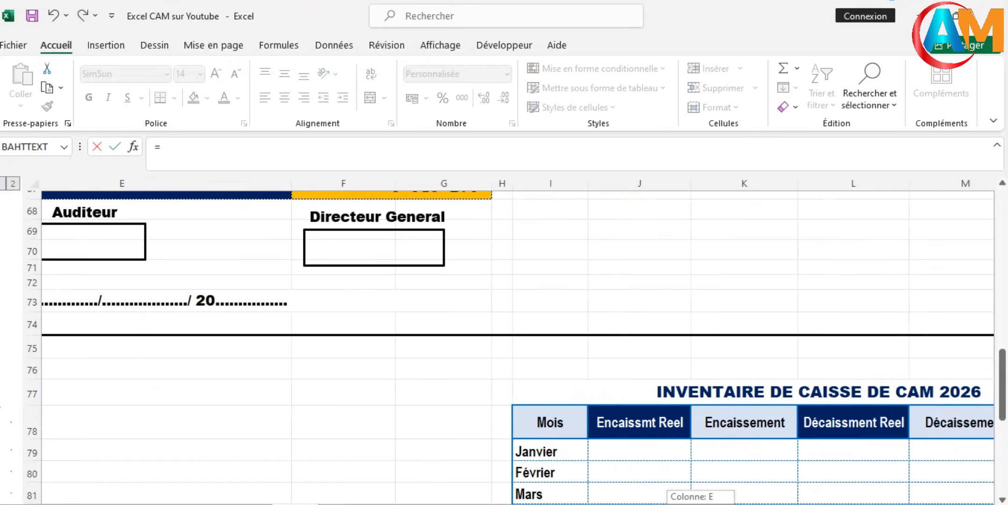
scroll(680, 273, "up", 3)
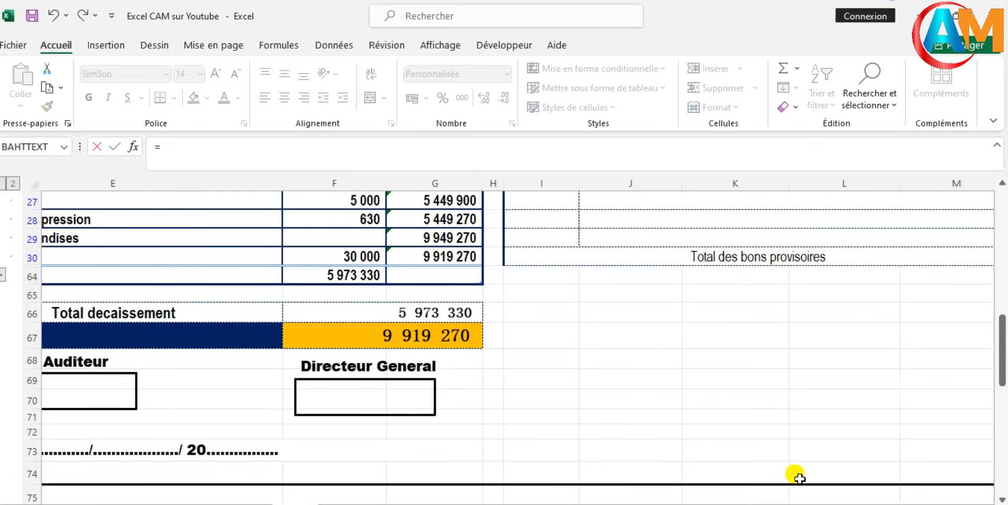
scroll(787, 501, "right", 1)
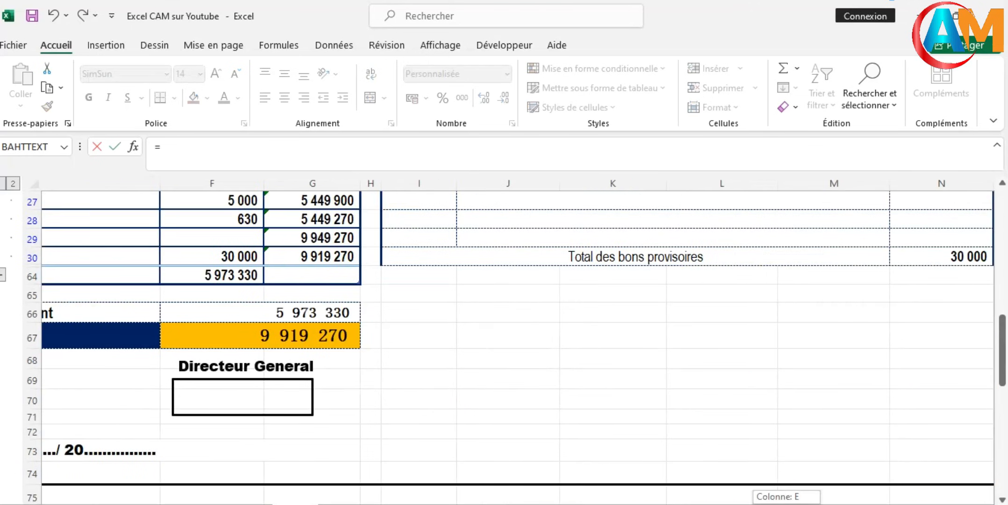
left_click(923, 257)
key("Return")
Fill the Solde de clôture amount in D94 with the formula =F67, referencing the journal's closing balance.
left_click_drag(712, 499, 694, 503)
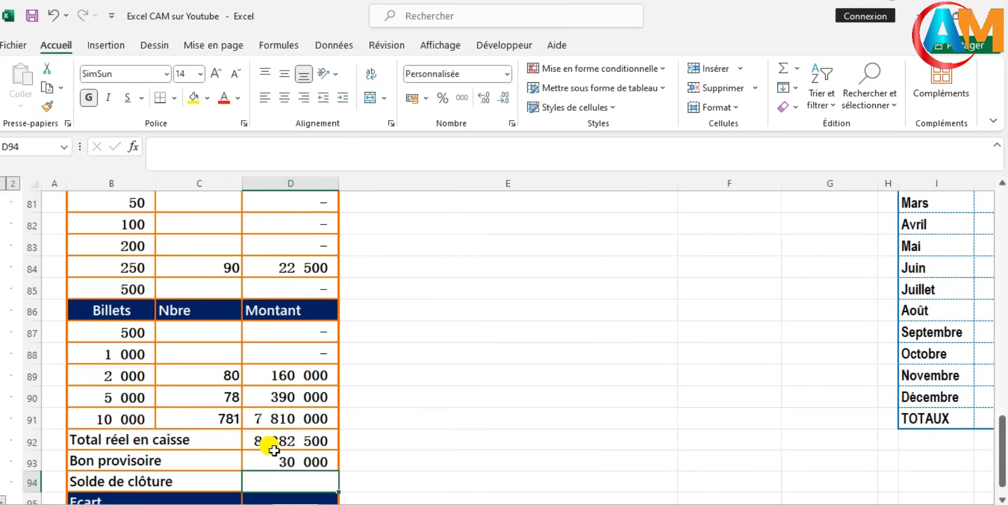
scroll(274, 449, "down", 1)
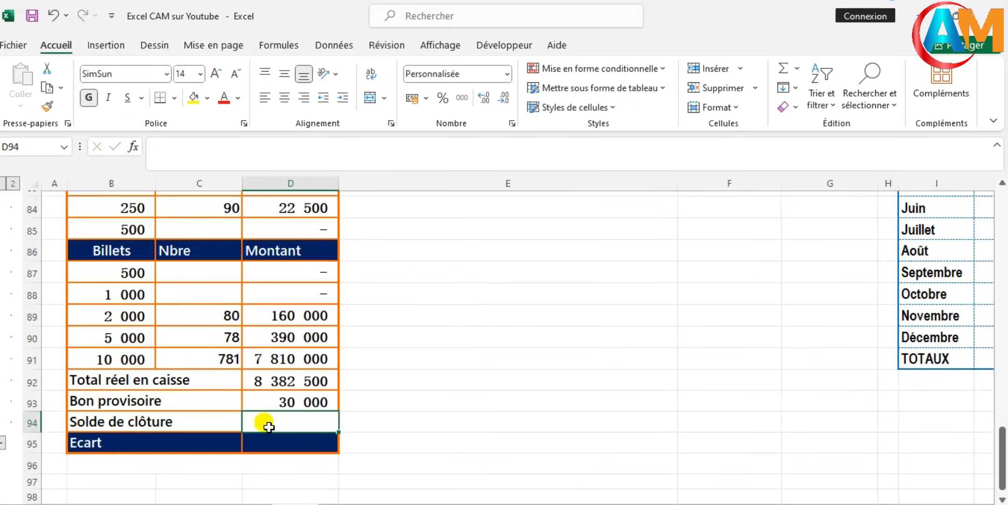
left_click(269, 427)
type("=")
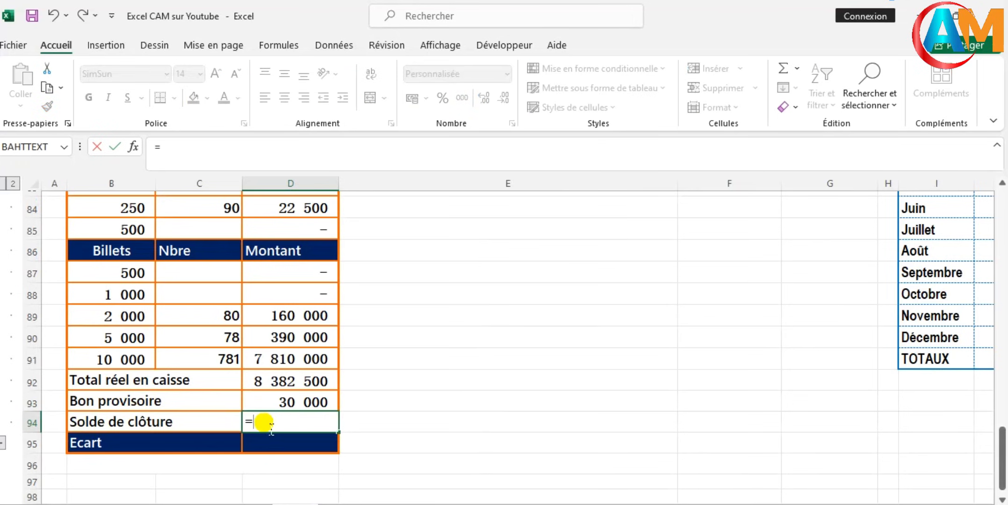
scroll(445, 415, "up", 4)
scroll(626, 340, "up", 3)
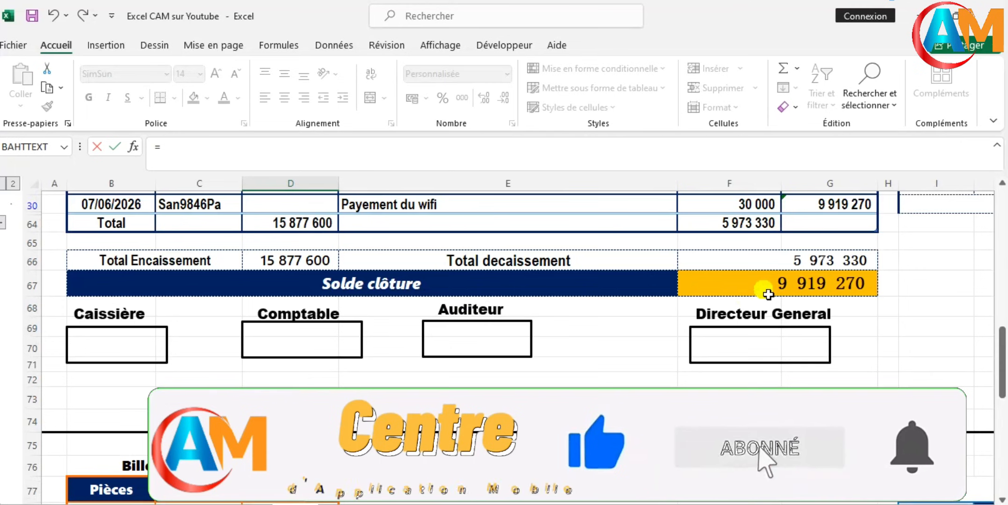
left_click(767, 292)
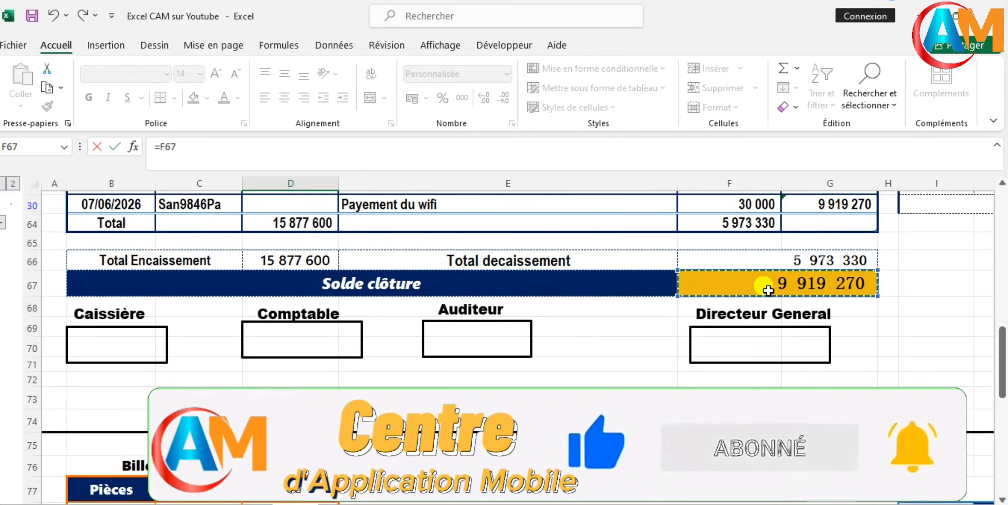
key("Return")
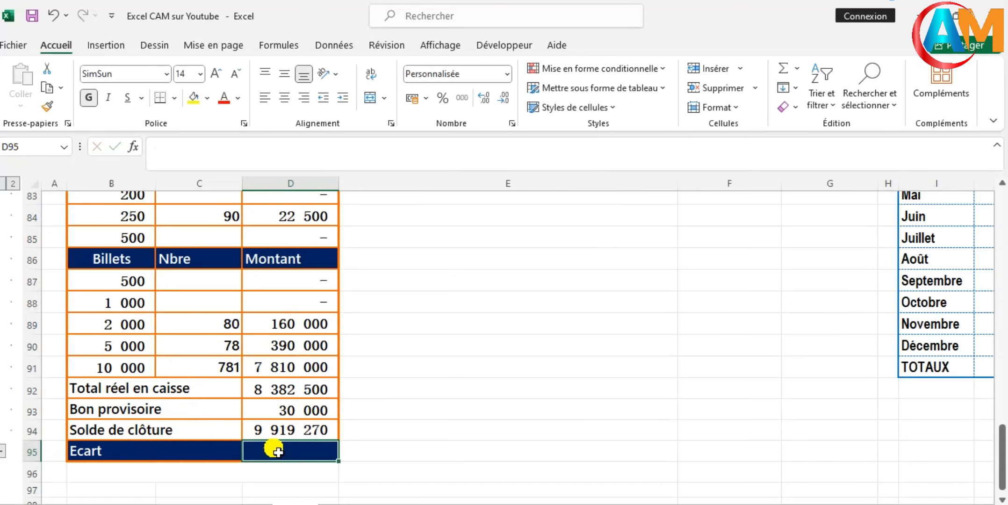
Calculate the Ecart in D95 with the formula =D92+D93-D94.
type("=")
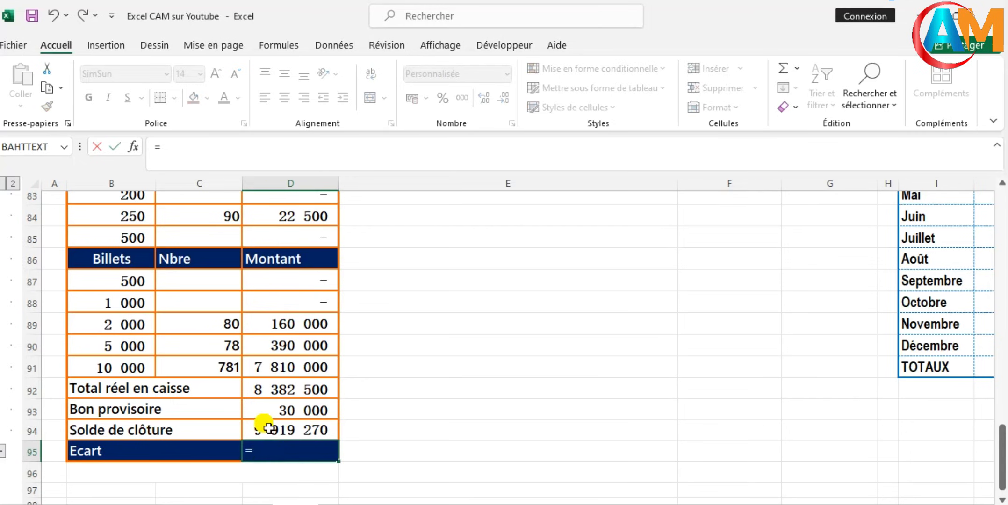
left_click(261, 399)
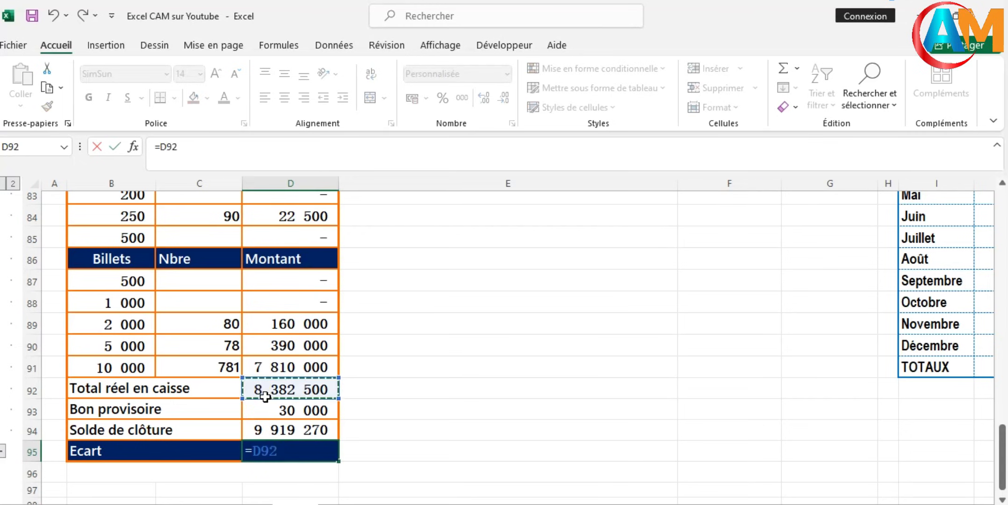
type("+")
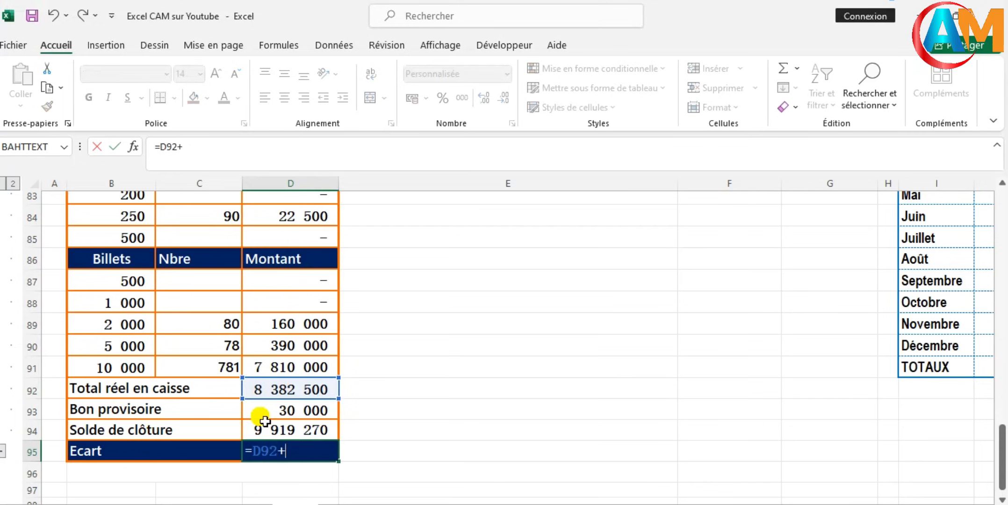
left_click(271, 415)
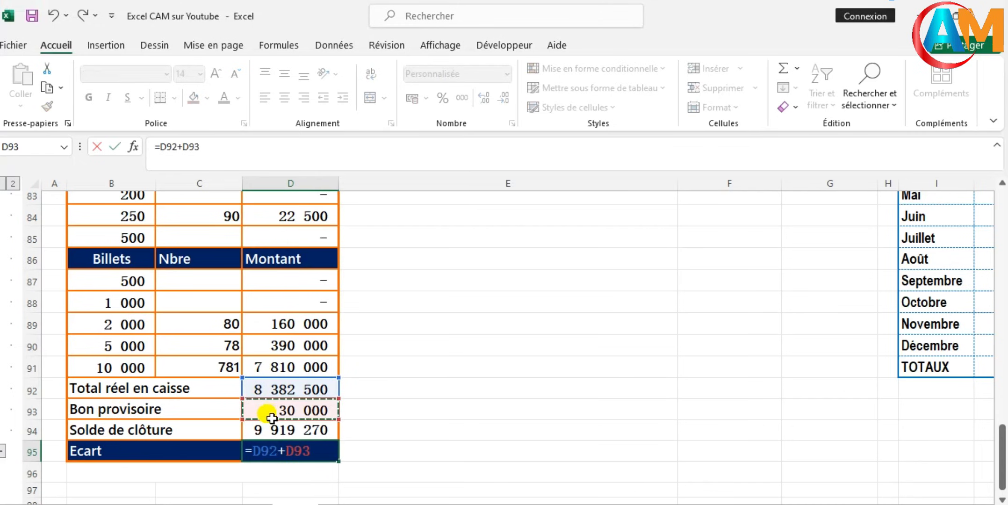
type("-")
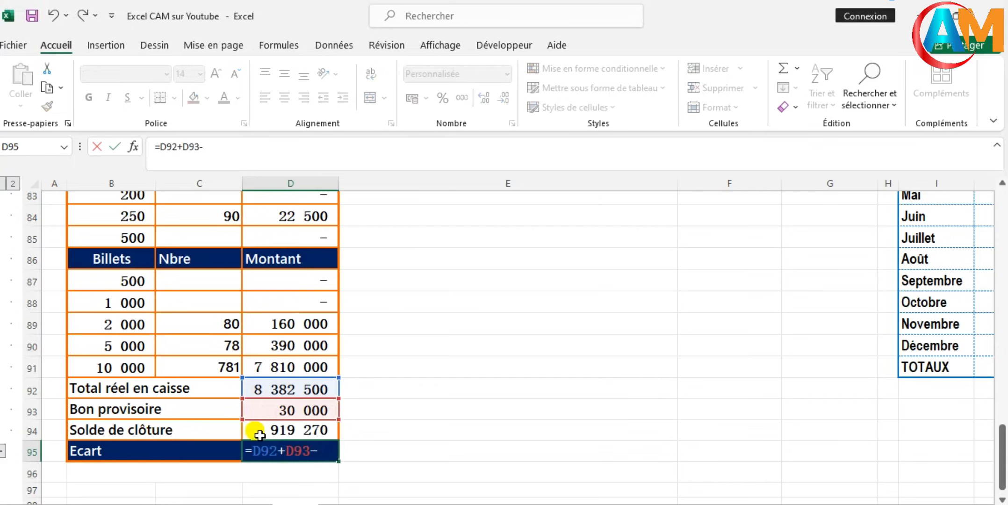
left_click(262, 434)
key("Return")
left_click(218, 305)
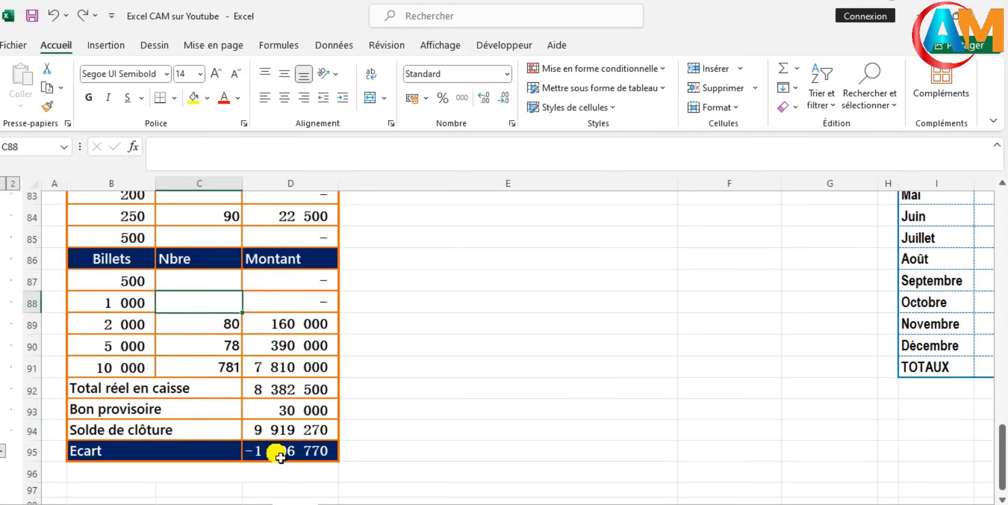
Review the closing balance formula in F67, and clear the Billetage counts in C89:C91 and C84.
scroll(538, 369, "up", 3)
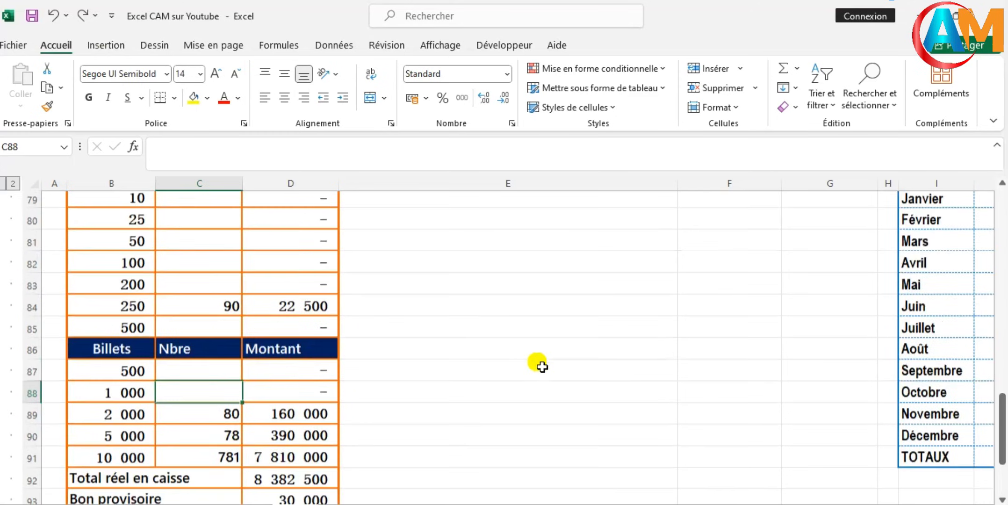
scroll(542, 365, "up", 3)
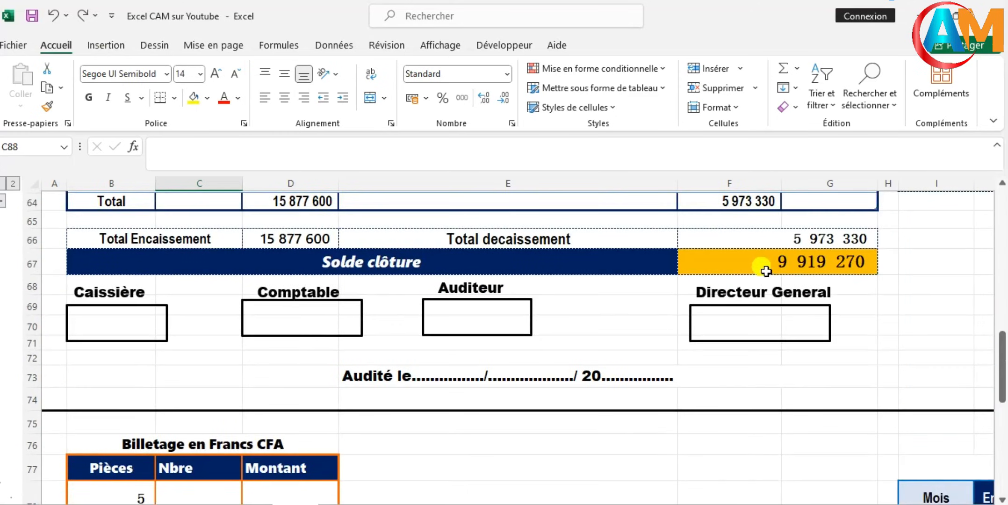
left_click(765, 272)
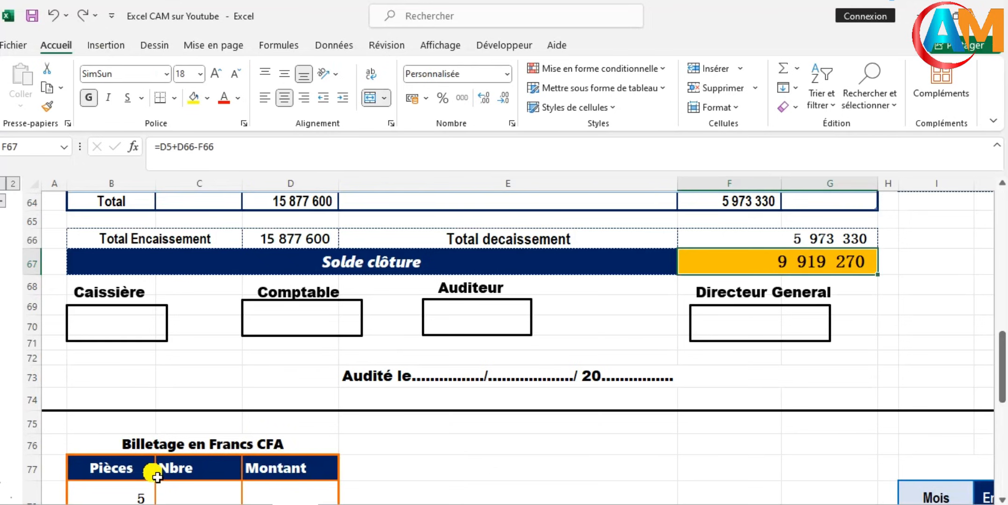
scroll(158, 476, "down", 2)
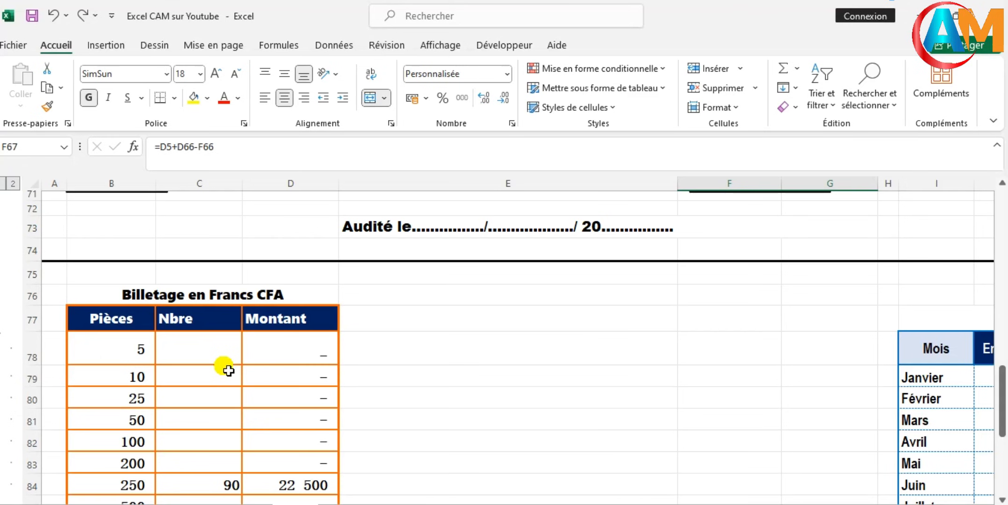
scroll(220, 374, "down", 4)
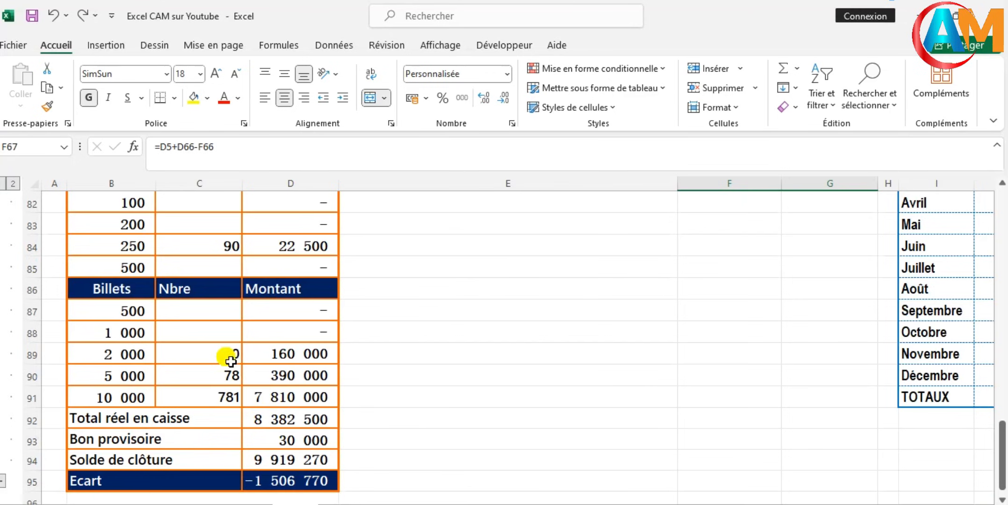
left_click_drag(231, 361, 228, 396)
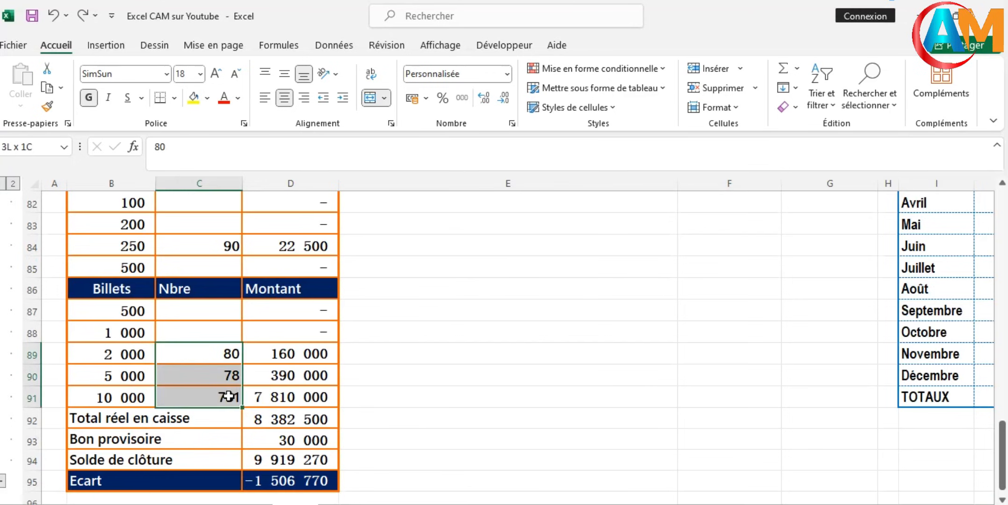
key("Delete")
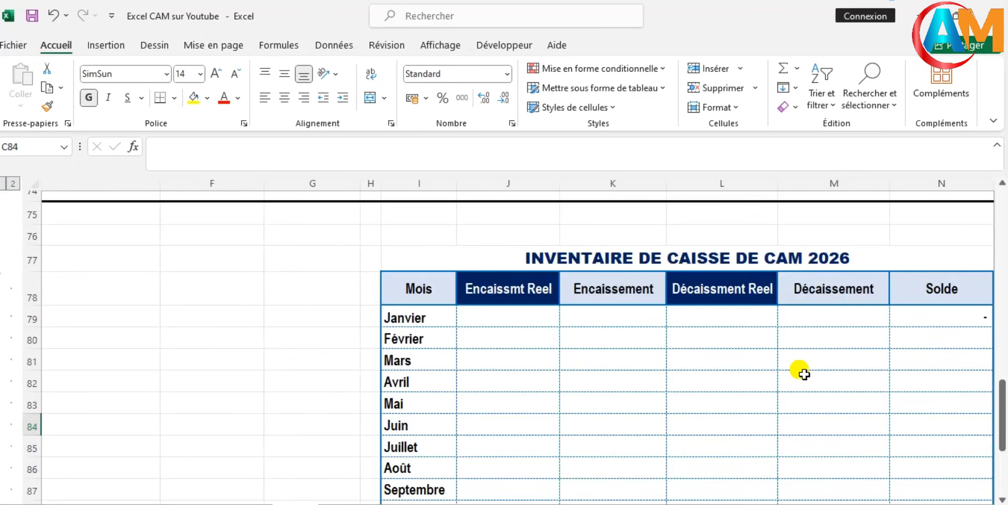
Clear the two voucher amounts in N9:N10 of the Détail des bons provisoires table and return to the Billetage table.
scroll(802, 374, "up", 8)
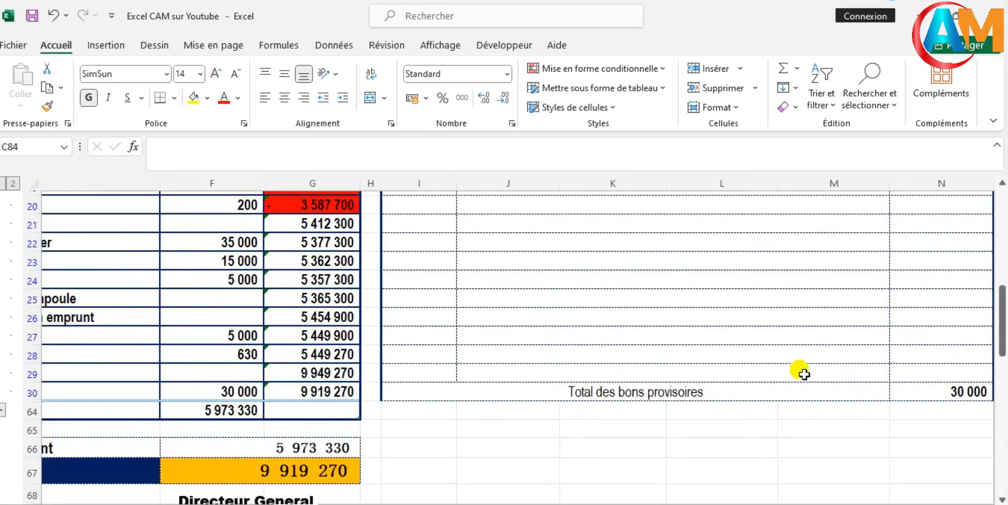
scroll(801, 374, "up", 5)
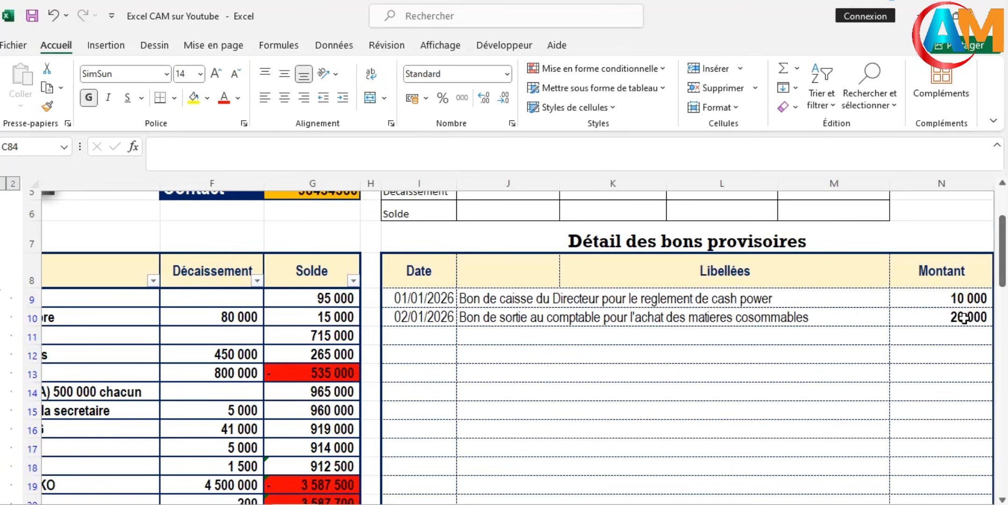
left_click_drag(963, 299, 963, 319)
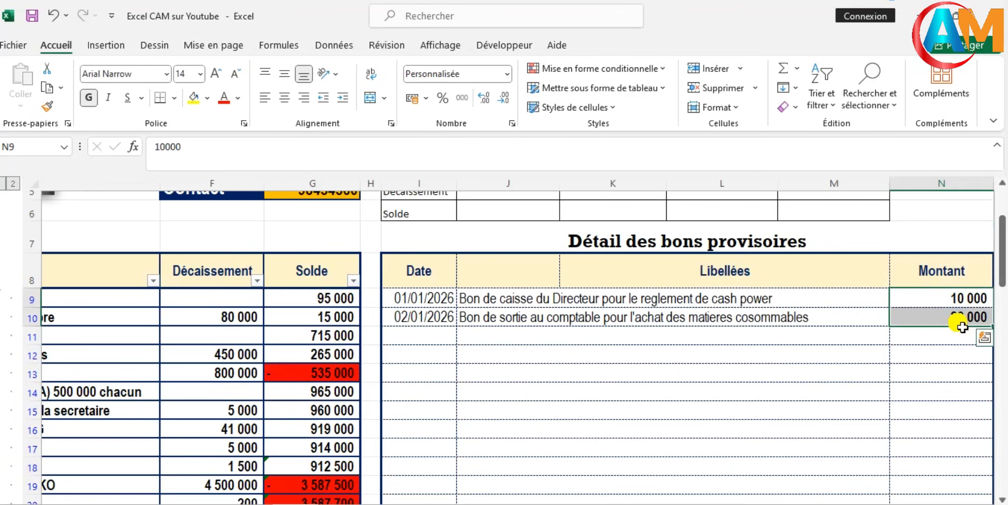
key("Delete")
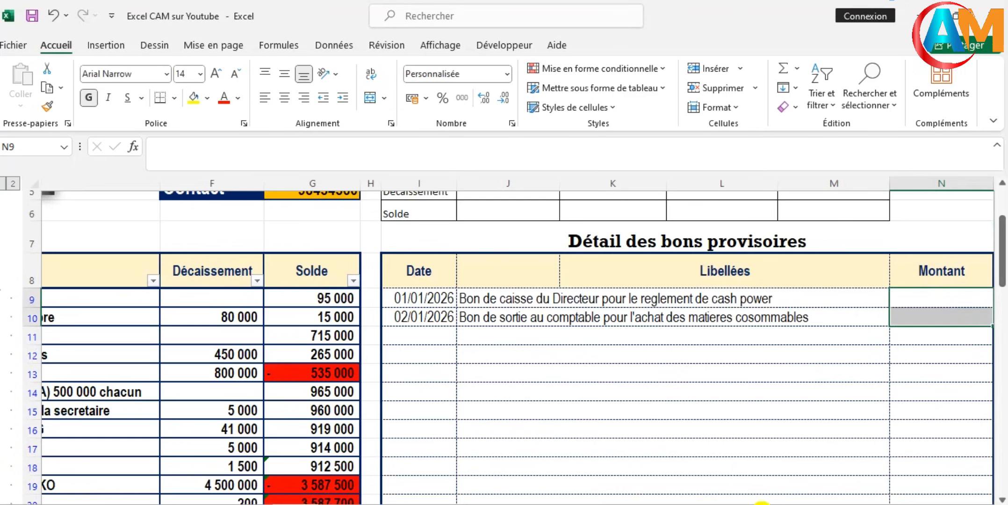
scroll(761, 500, "left", 6)
scroll(293, 388, "down", 20)
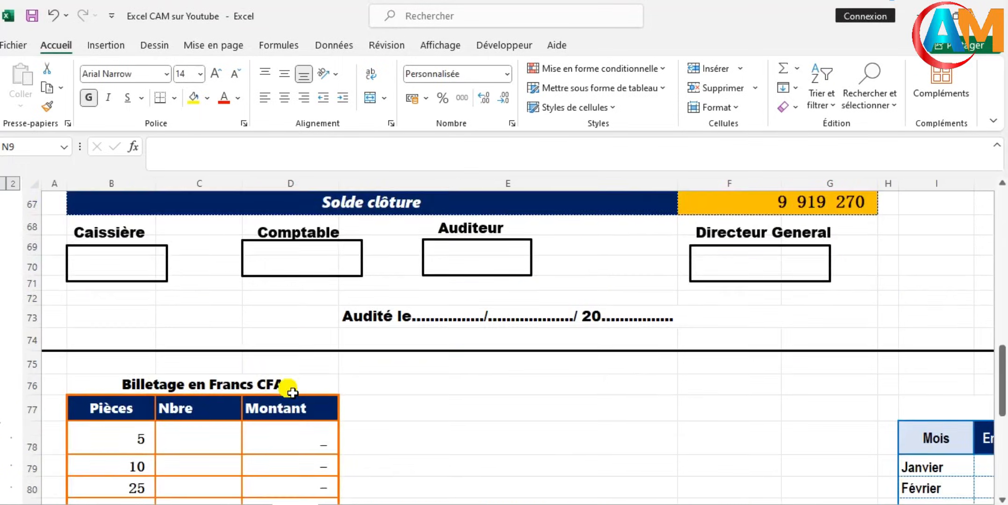
Enter the voucher amounts 10000 in N9 and 20000 in N10 of the Détail des bons provisoires table.
scroll(293, 393, "down", 7)
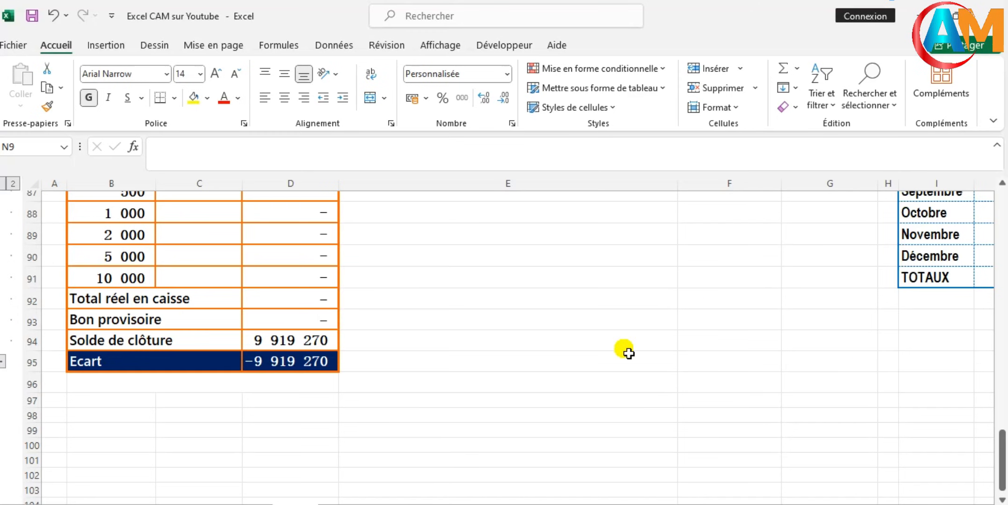
scroll(627, 353, "up", 4)
scroll(628, 353, "up", 2)
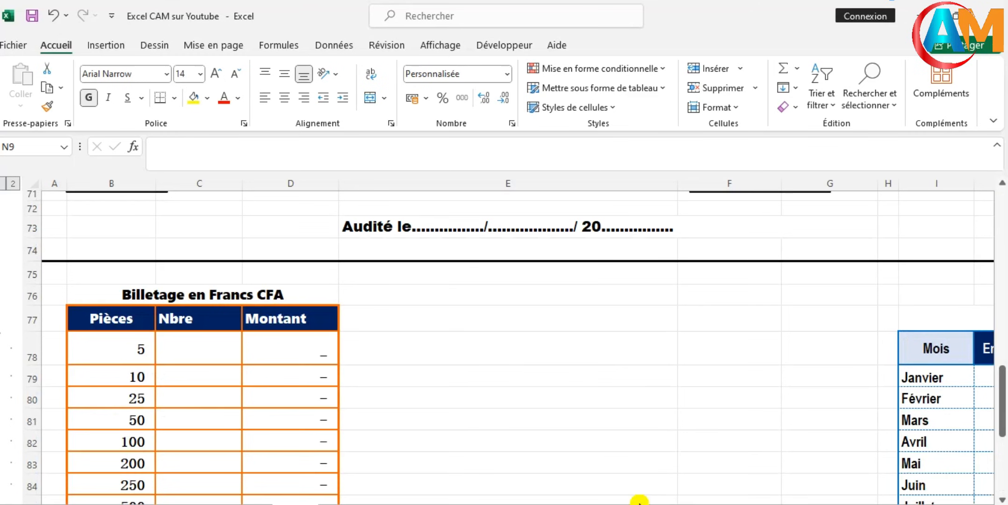
left_click_drag(640, 504, 655, 504)
scroll(443, 276, "up", 2)
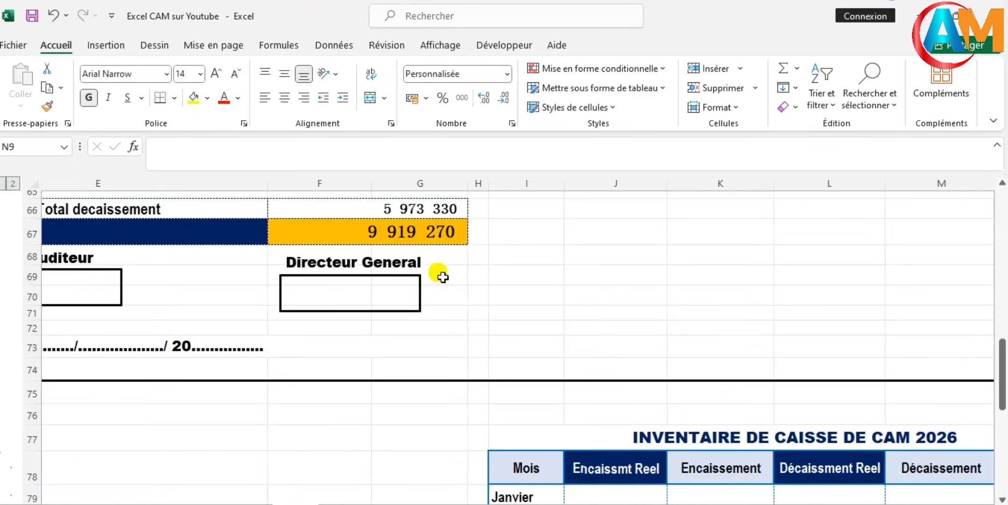
scroll(442, 277, "up", 2)
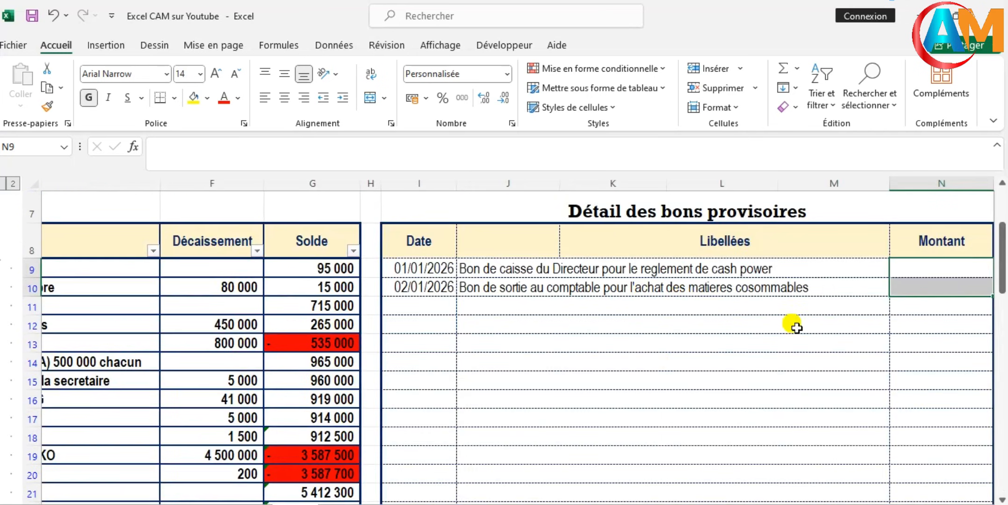
left_click(915, 277)
type("10000")
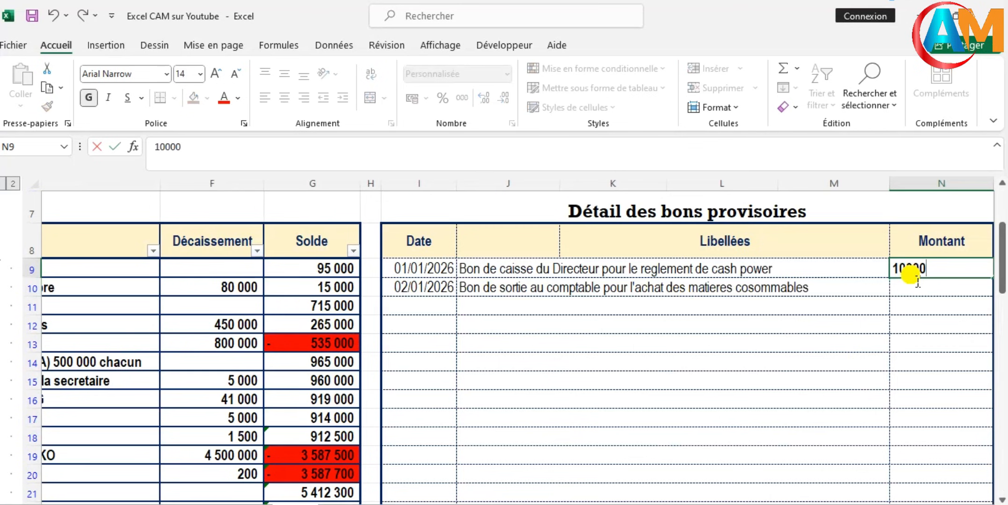
key("Return")
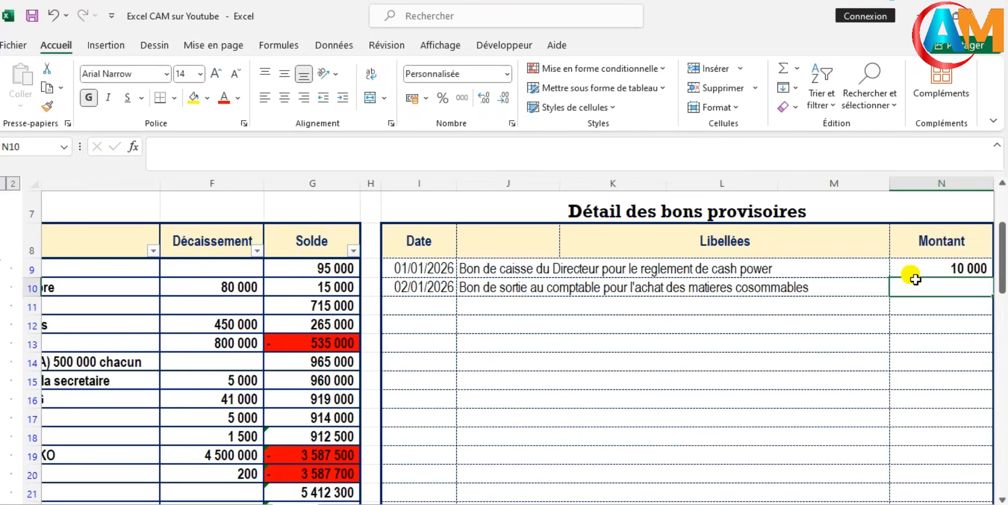
type("20000")
key("Return")
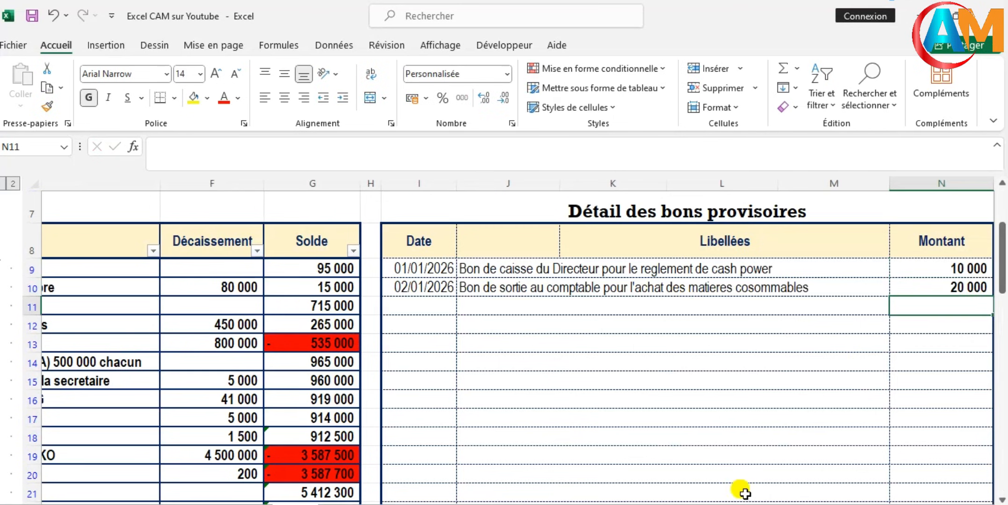
In merged cell B96 below the Ecart row, enter the formula =SI(D95<0;"Perte";"Surplus").
scroll(590, 479, "left", 4)
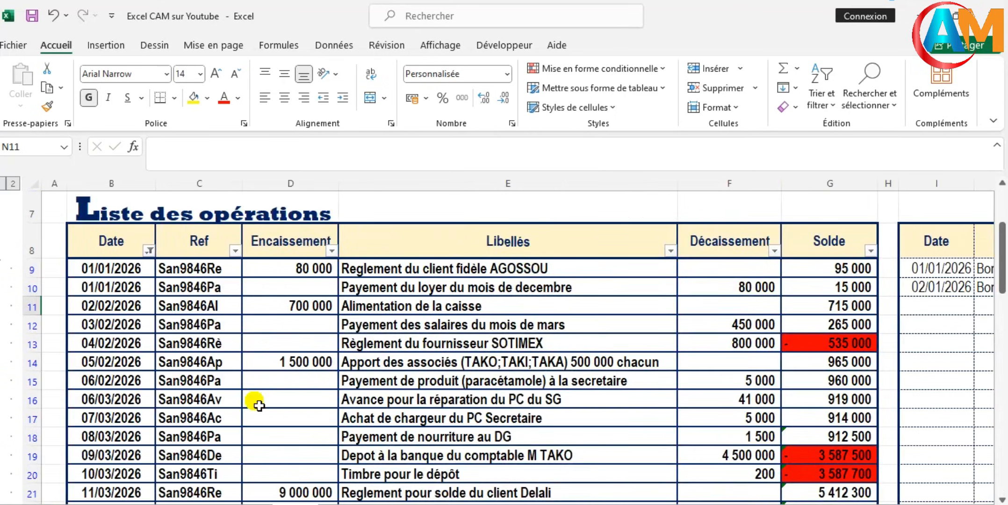
scroll(257, 405, "down", 20)
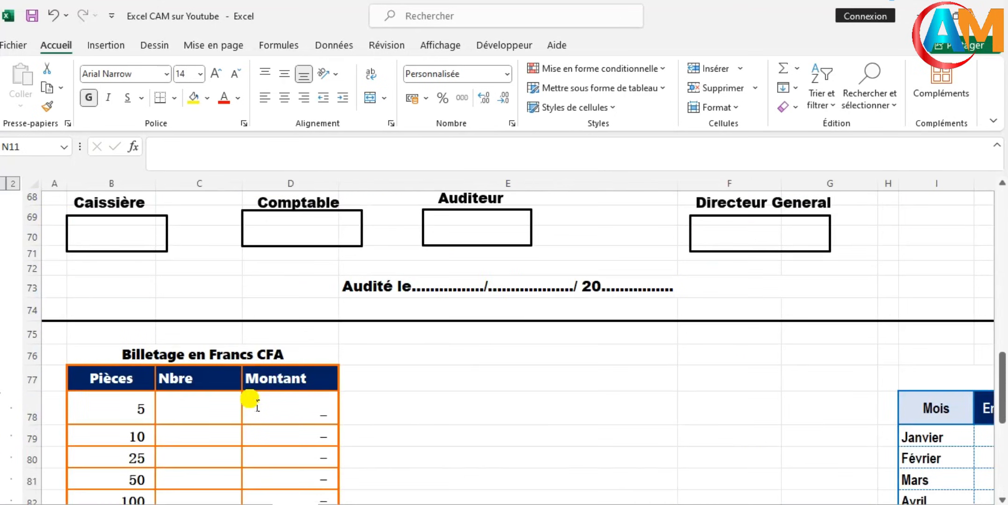
scroll(249, 399, "down", 3)
scroll(254, 402, "down", 3)
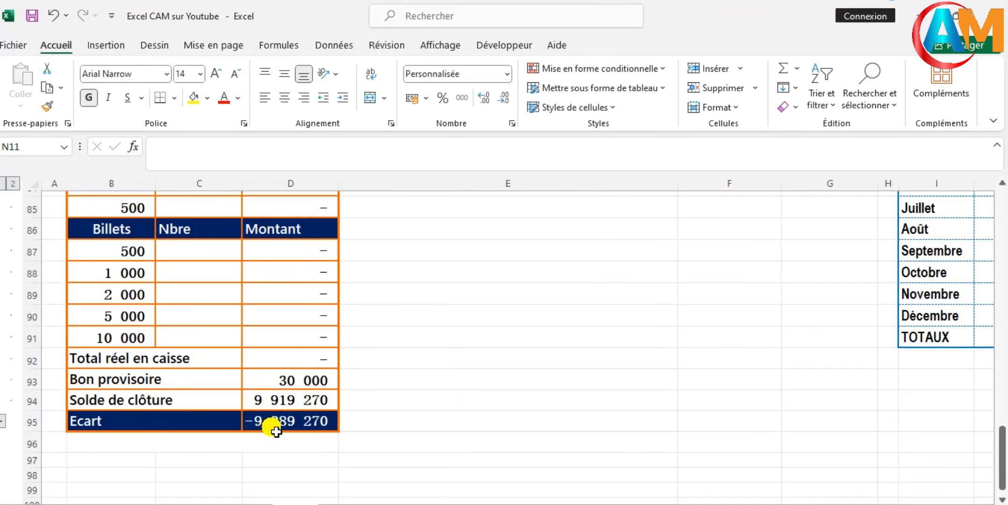
left_click(197, 439)
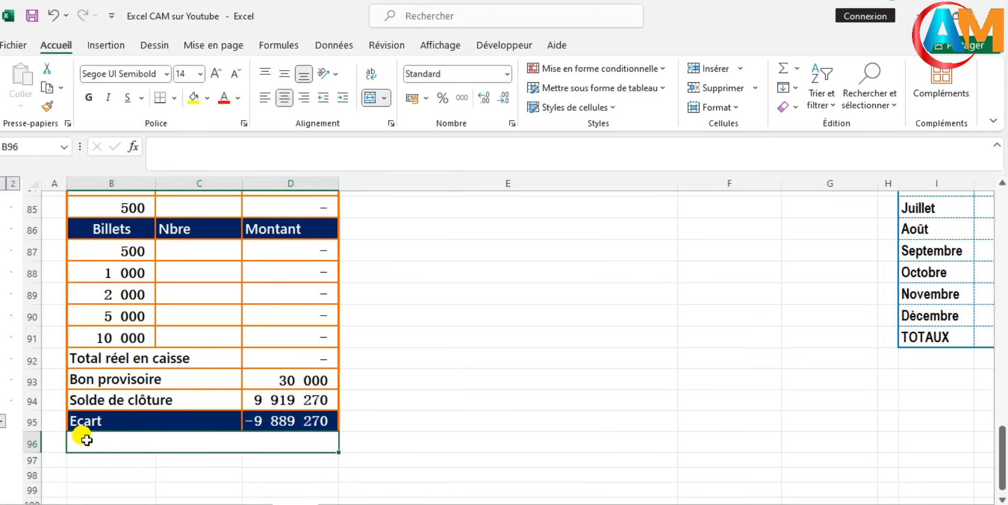
type("=SI(")
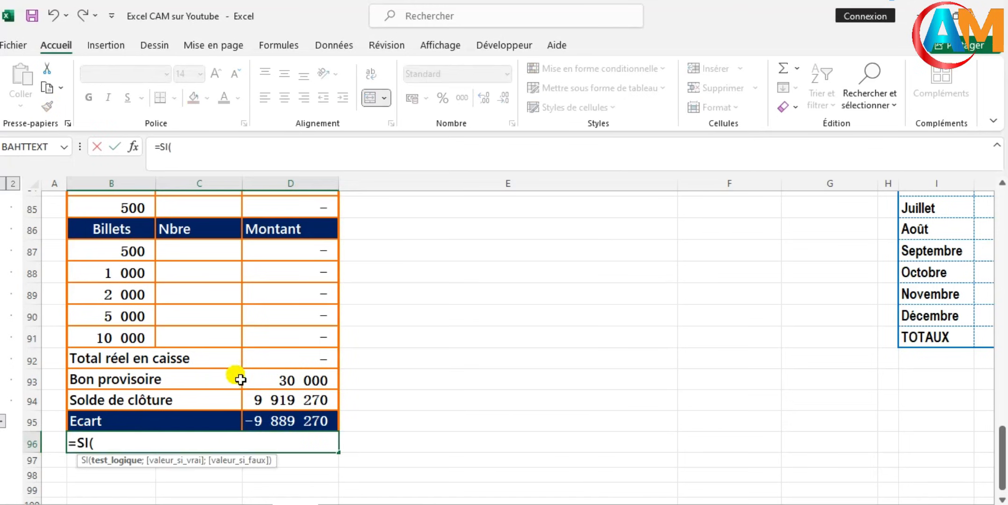
left_click(275, 425)
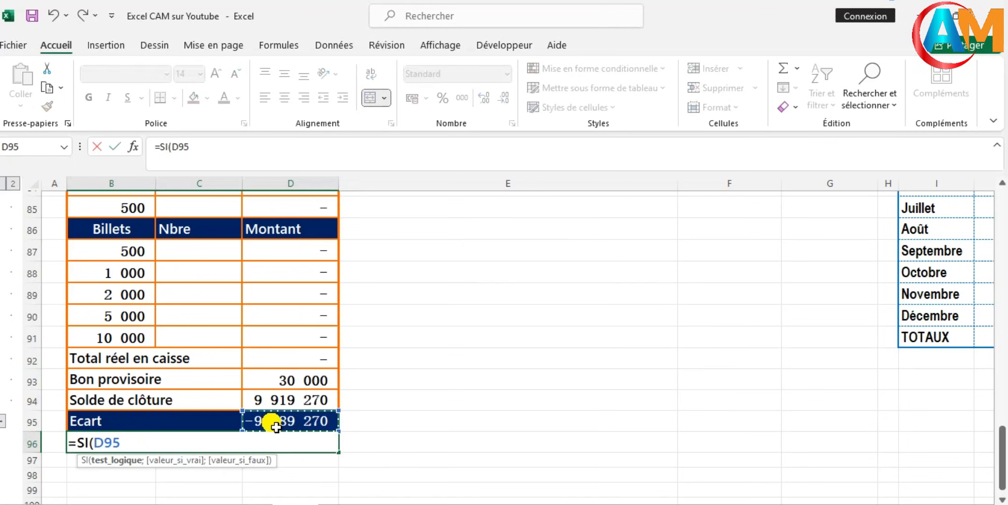
type("<0;\"")
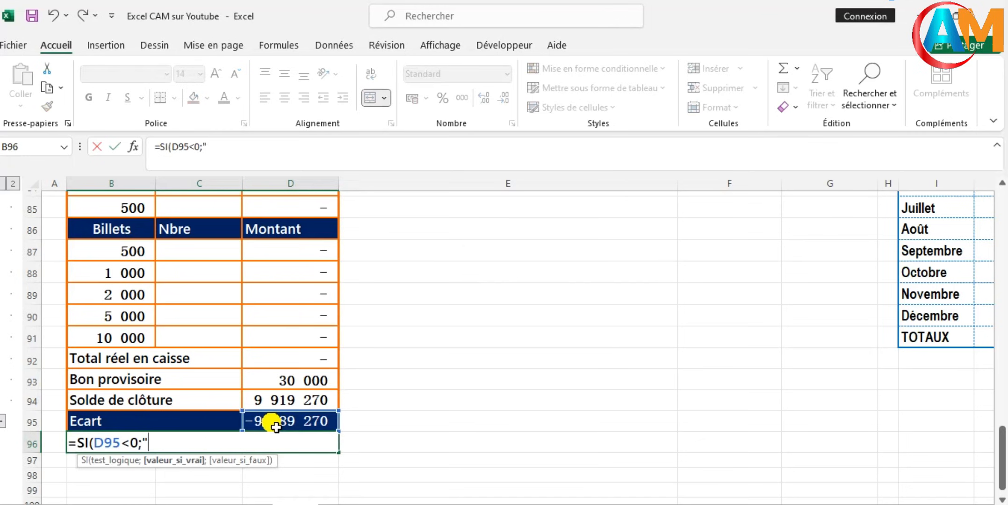
type("Perte\";")
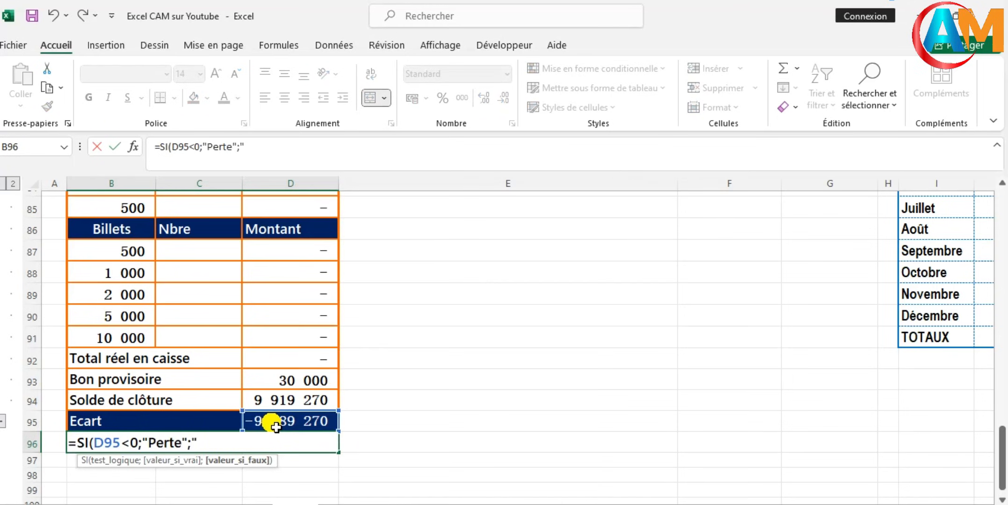
type("\"Surplus")
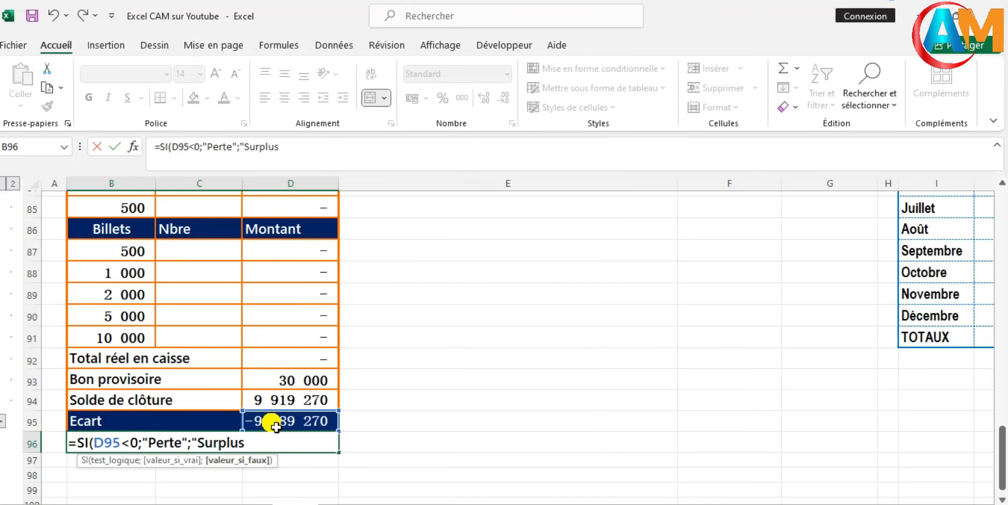
type("3")
key("BackSpace")
type("\"")
type(")")
key("Return")
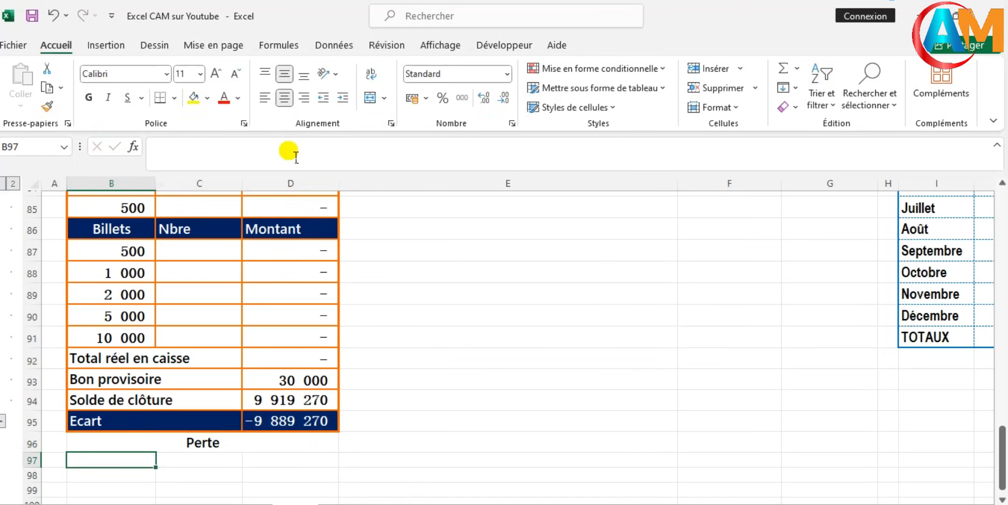
Review the SI formula in B96 and the Ecart cell D95 it refers to.
left_click(239, 444)
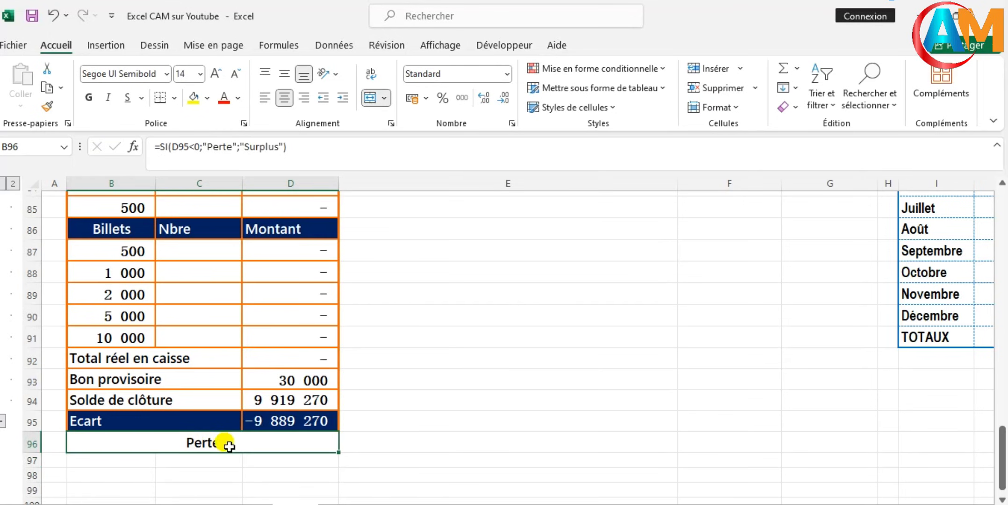
left_click(294, 426)
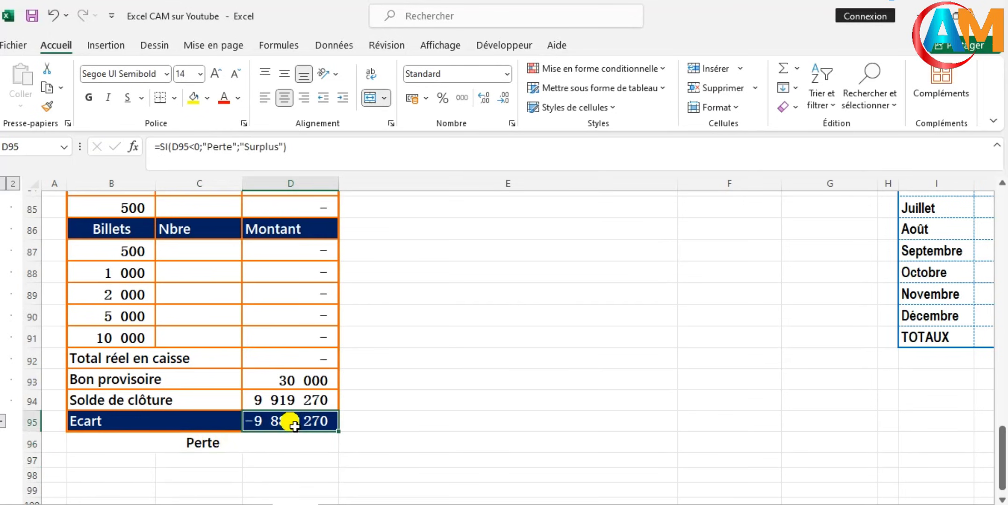
left_click(212, 450)
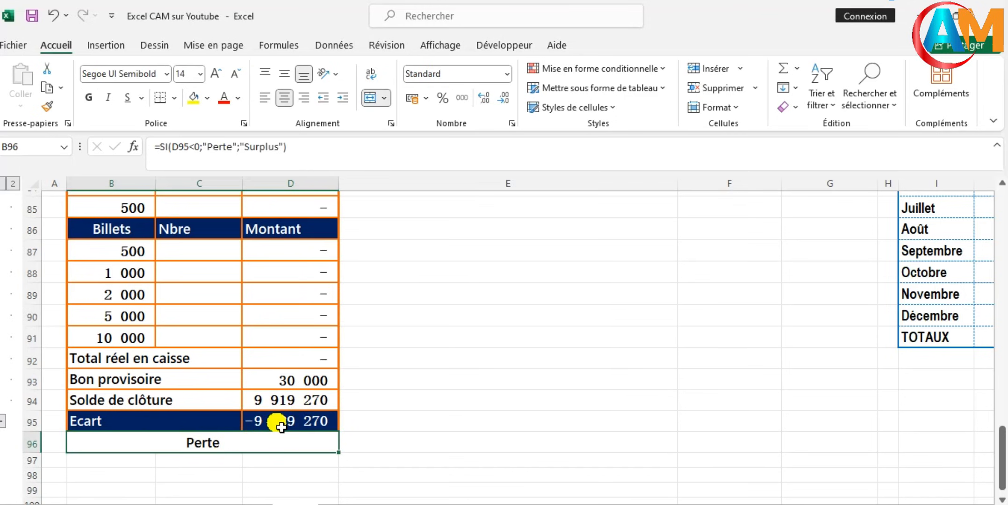
Create a conditional formatting rule for the Ecart cell D95 that targets cell values inférieure à 0.
left_click(281, 427)
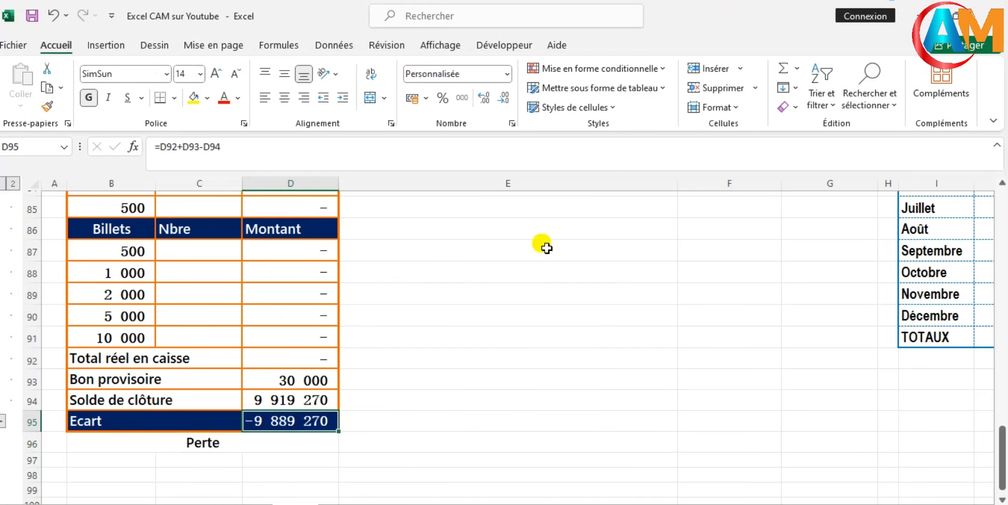
left_click(662, 67)
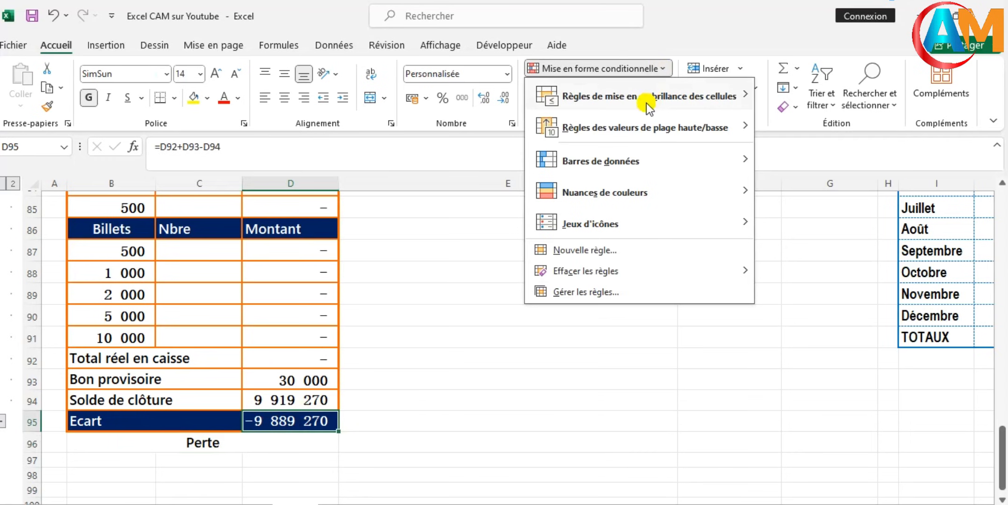
mouse_move(641, 104)
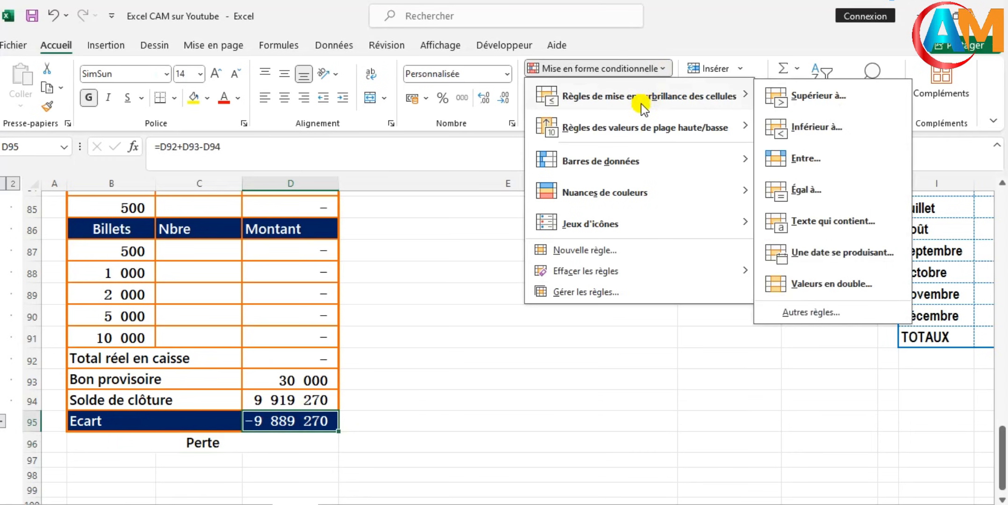
left_click(798, 316)
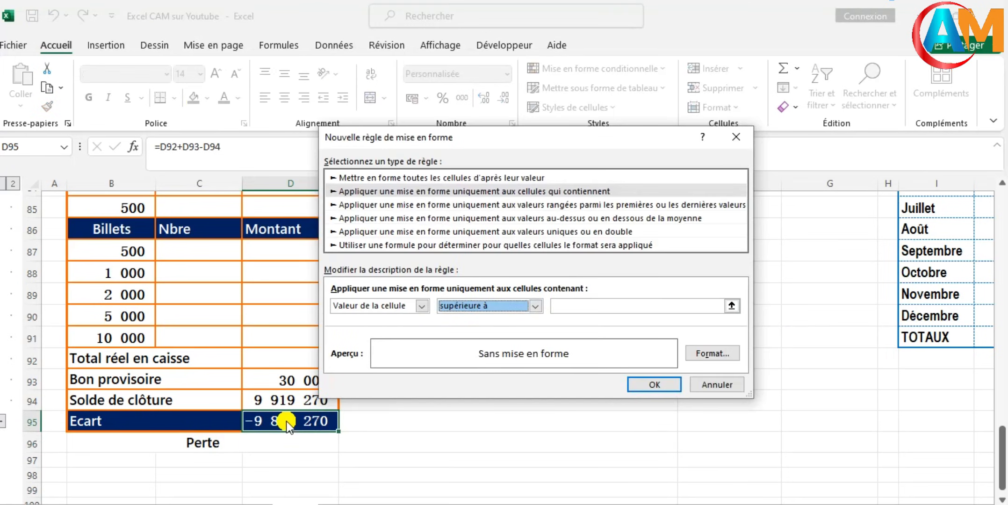
left_click(532, 306)
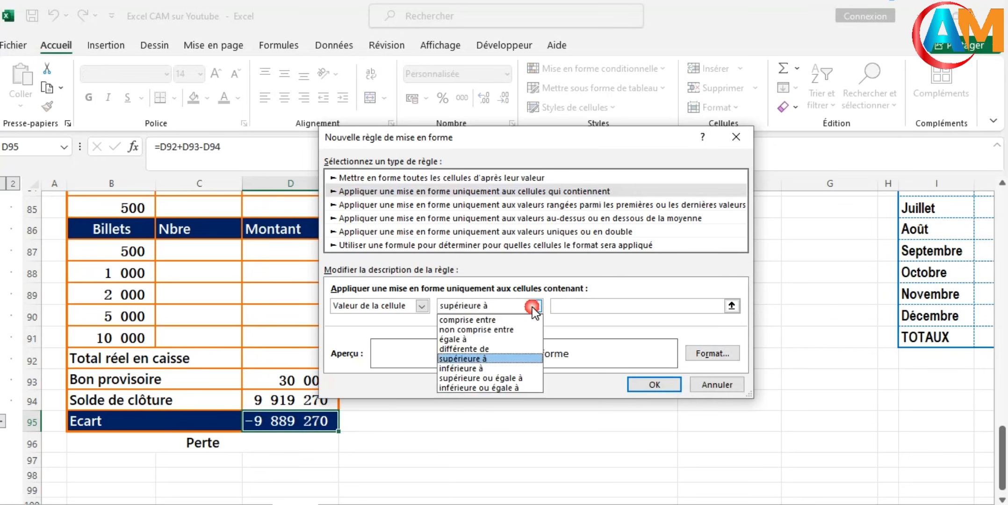
left_click(462, 368)
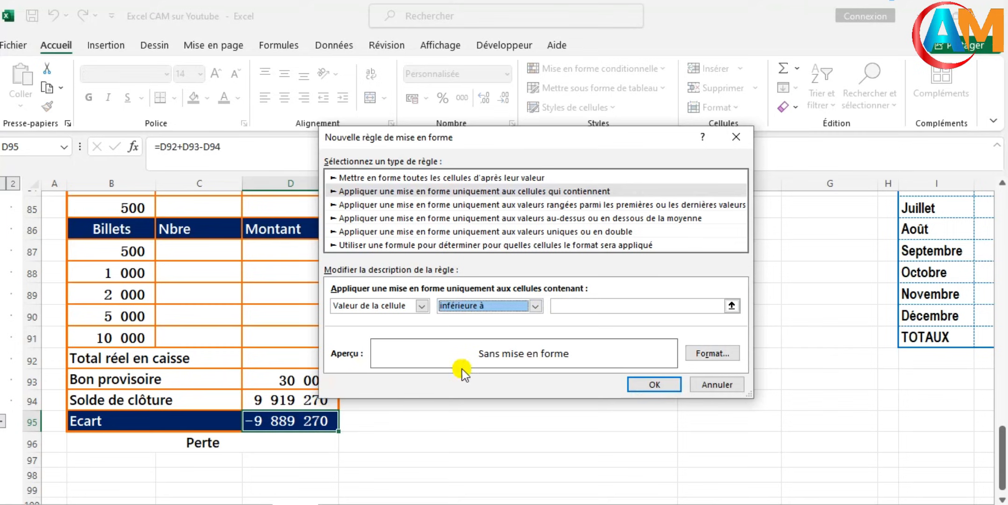
left_click(564, 312)
type("0")
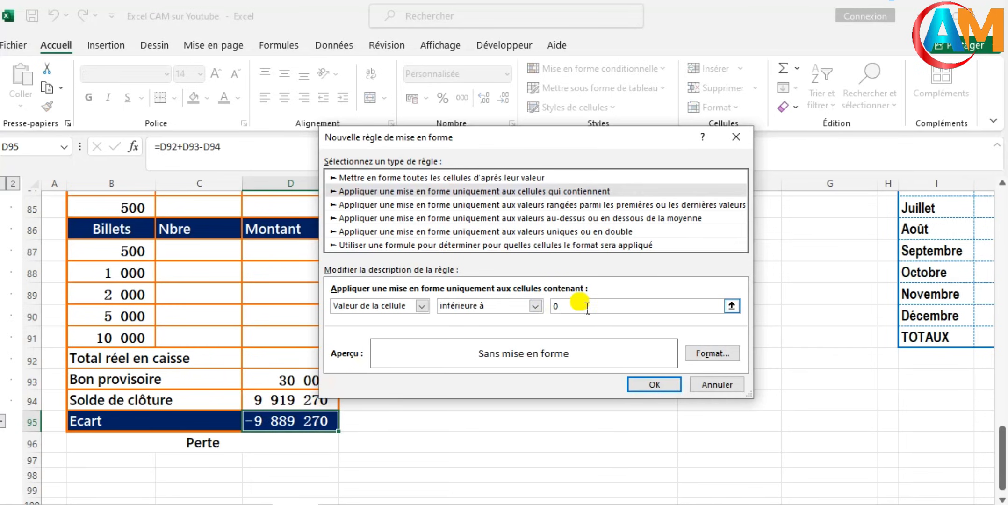
Give the D95 rule a red background fill and apply it.
left_click(696, 352)
left_click(484, 85)
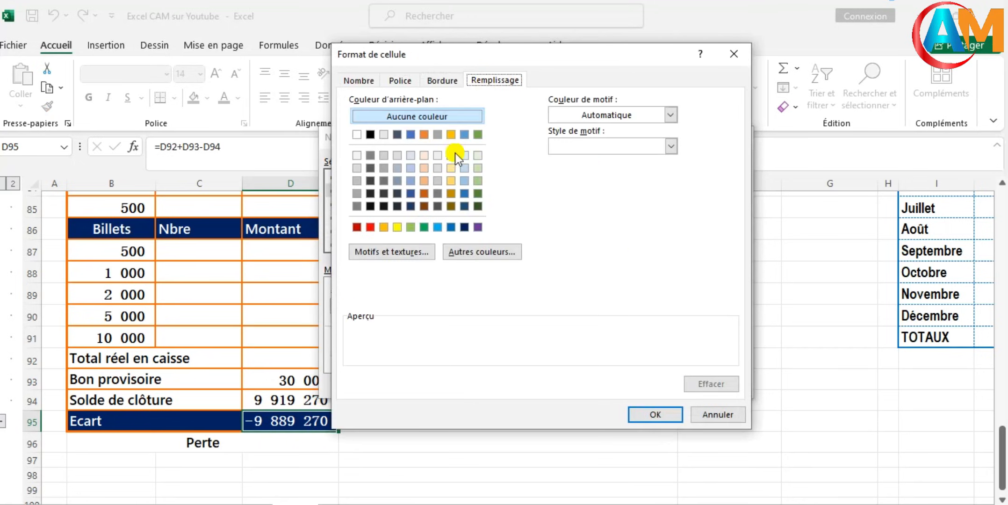
left_click(370, 227)
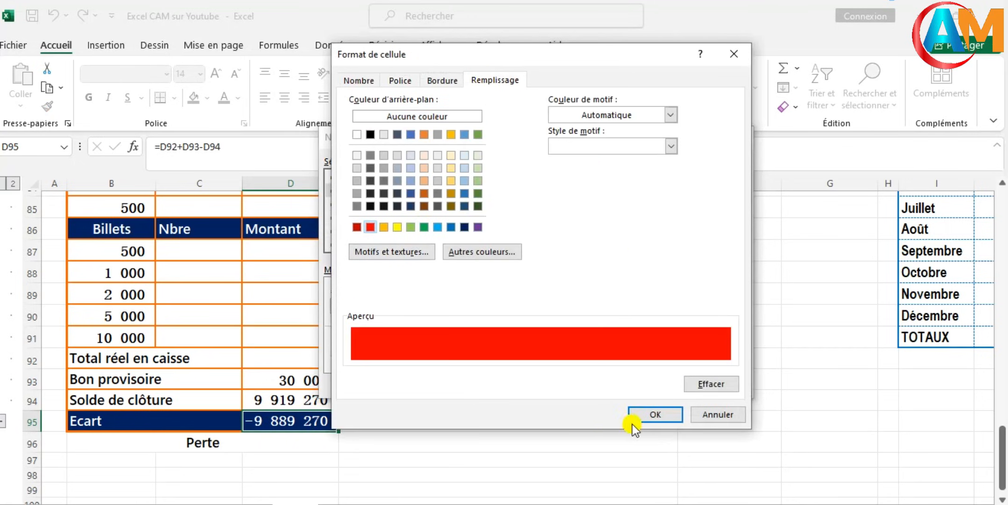
left_click(647, 415)
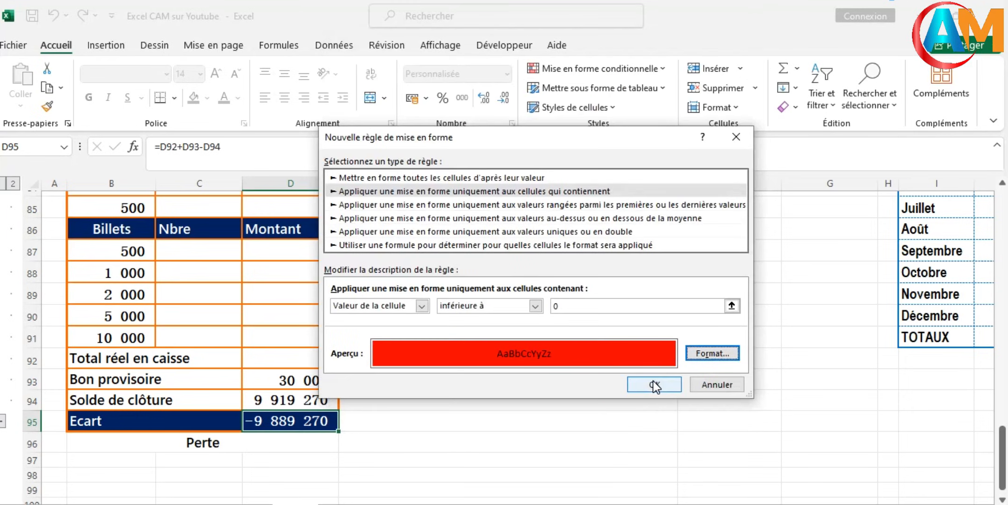
left_click(653, 384)
left_click(653, 399)
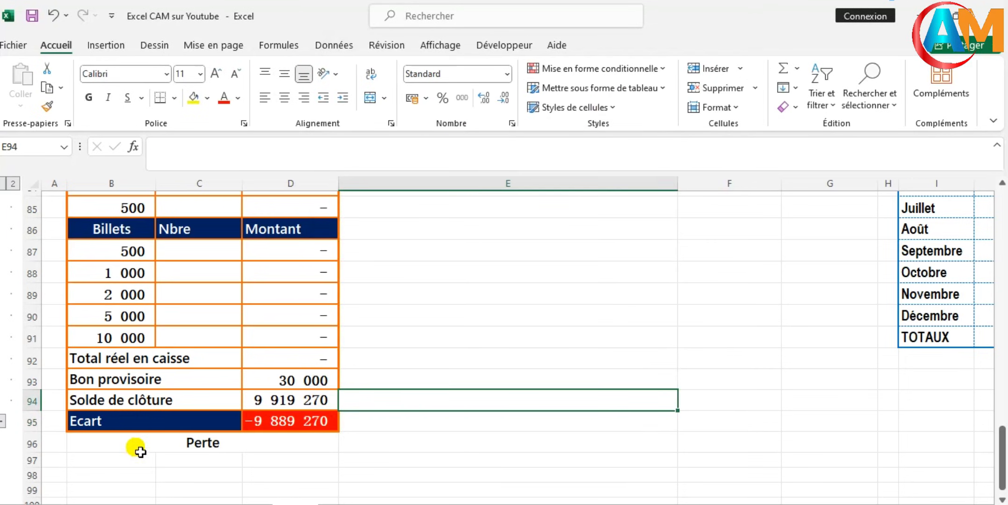
Create a conditional formatting rule for merged cell B96 that targets cell values égale à Perte.
left_click(140, 451)
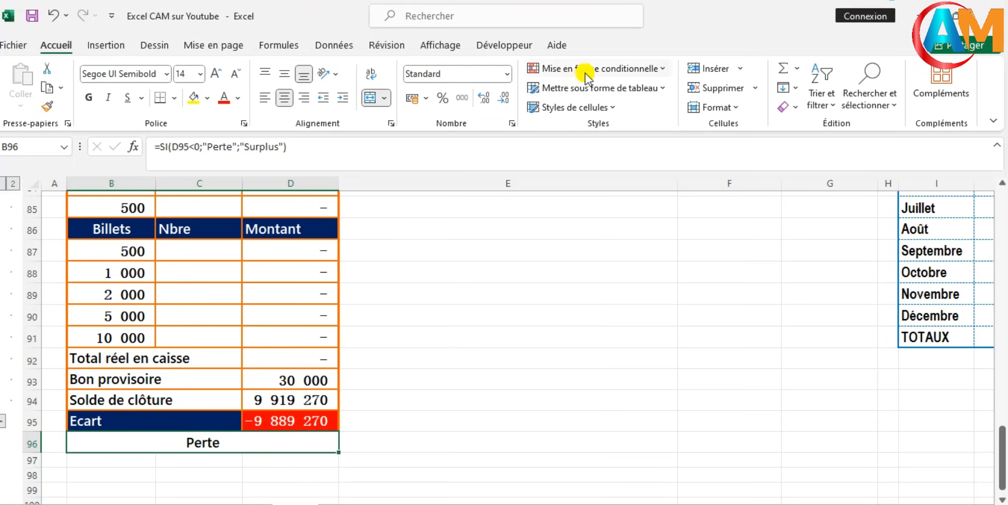
left_click(665, 68)
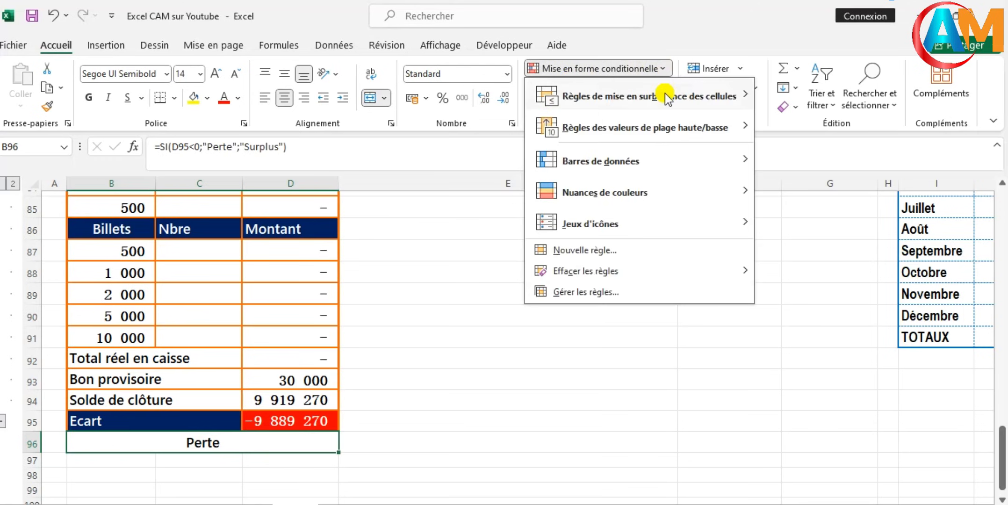
mouse_move(614, 104)
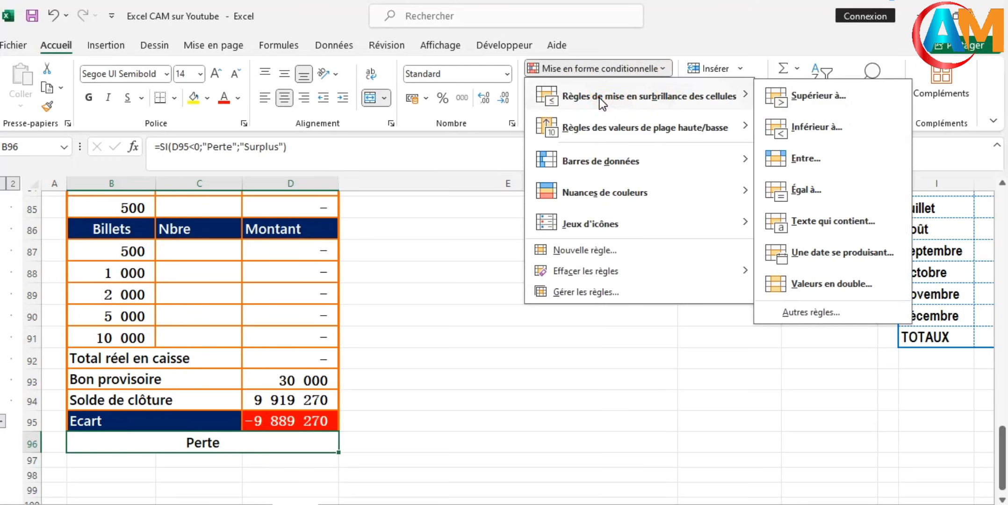
left_click(819, 320)
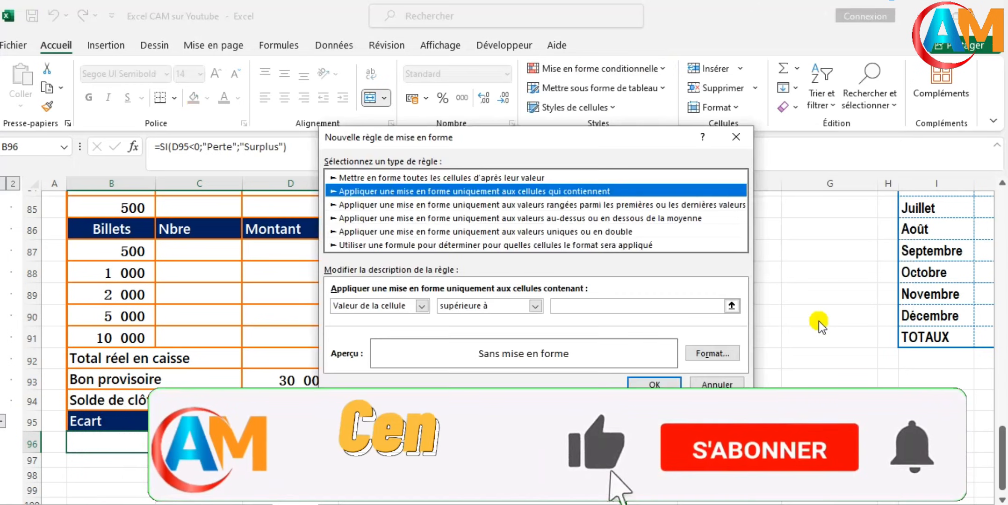
left_click(535, 306)
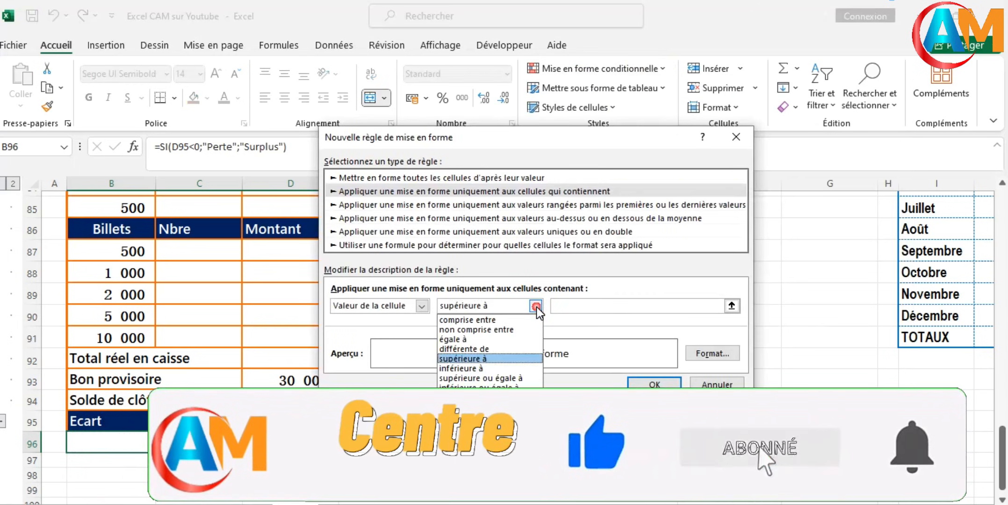
left_click(472, 339)
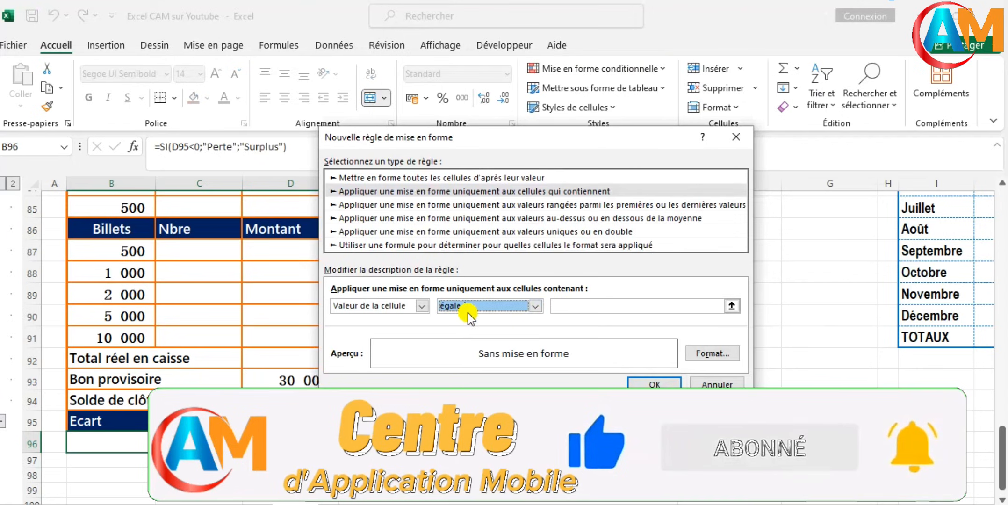
left_click(568, 307)
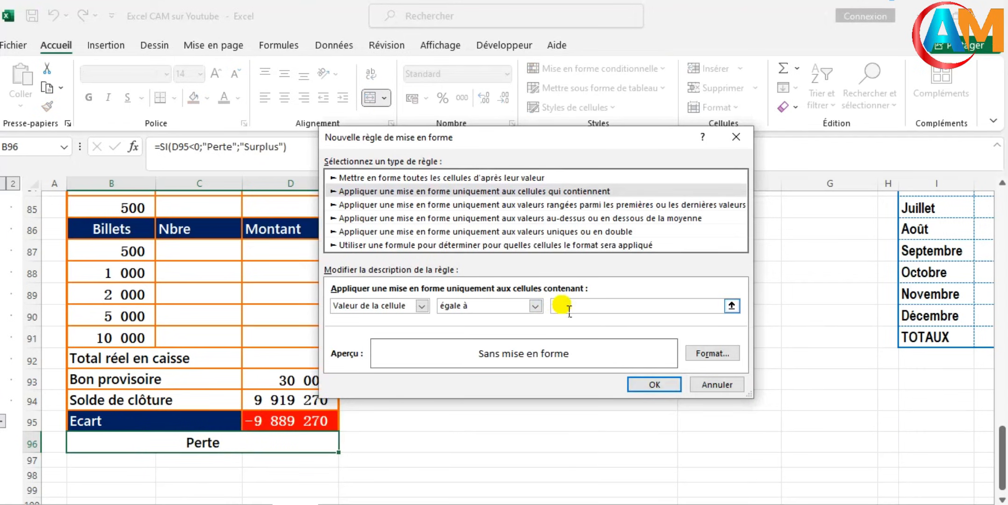
type("Perte")
Give the B96 rule a red background fill and apply it.
left_click(706, 354)
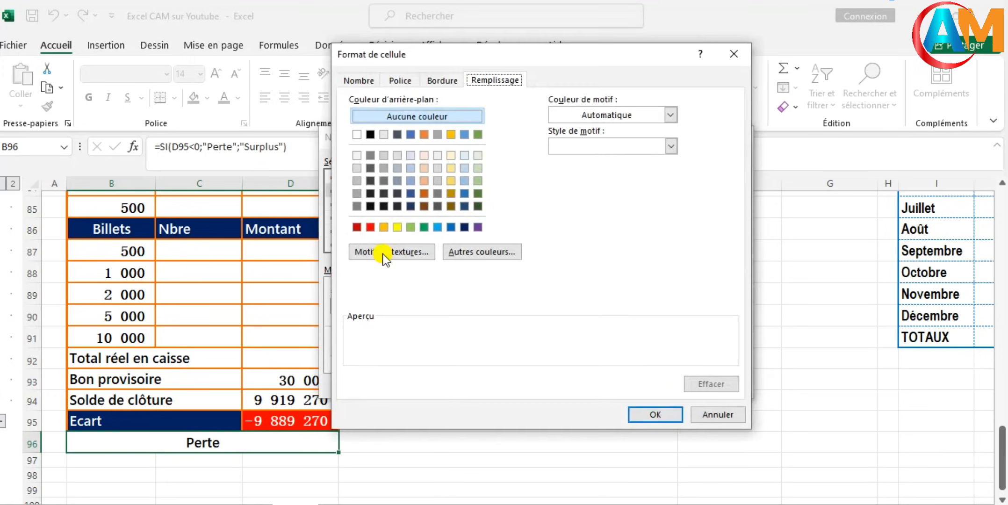
left_click(373, 231)
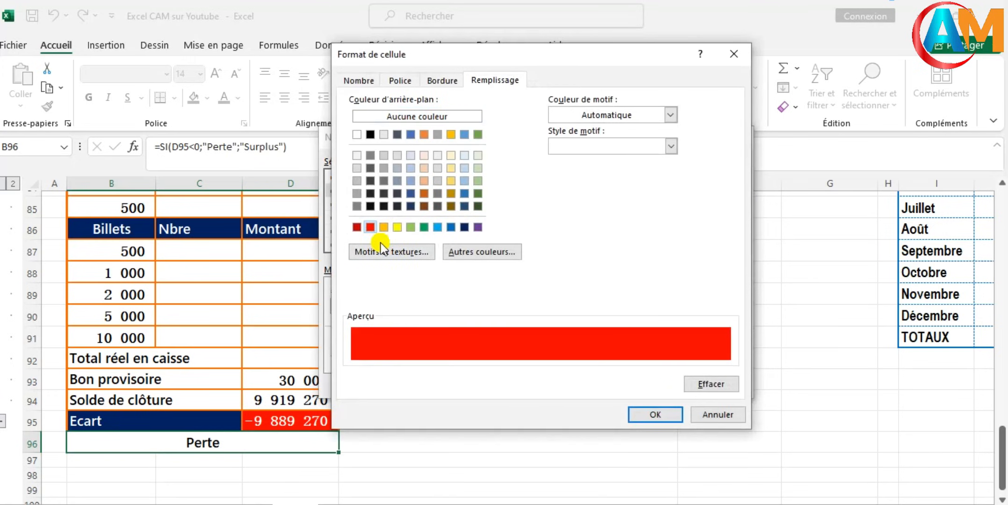
left_click(654, 415)
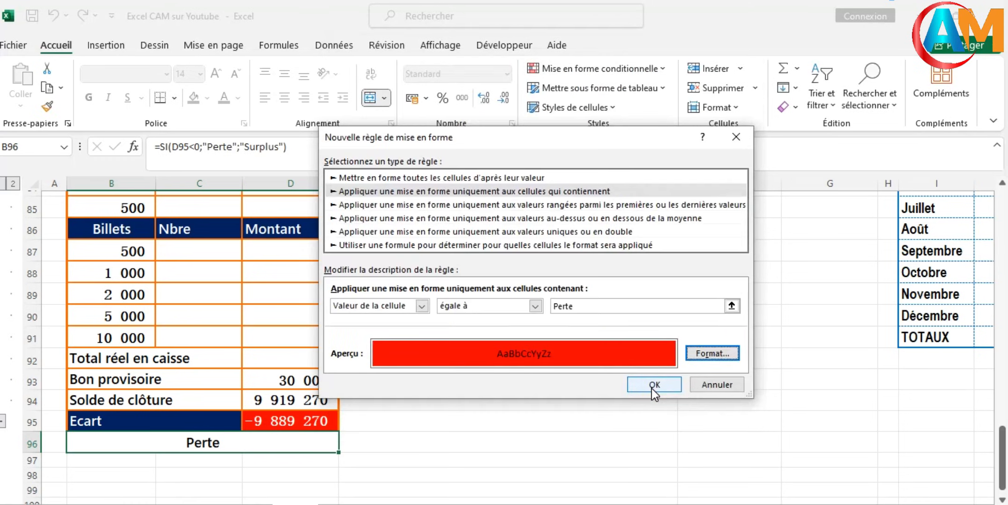
left_click(653, 384)
left_click(509, 383)
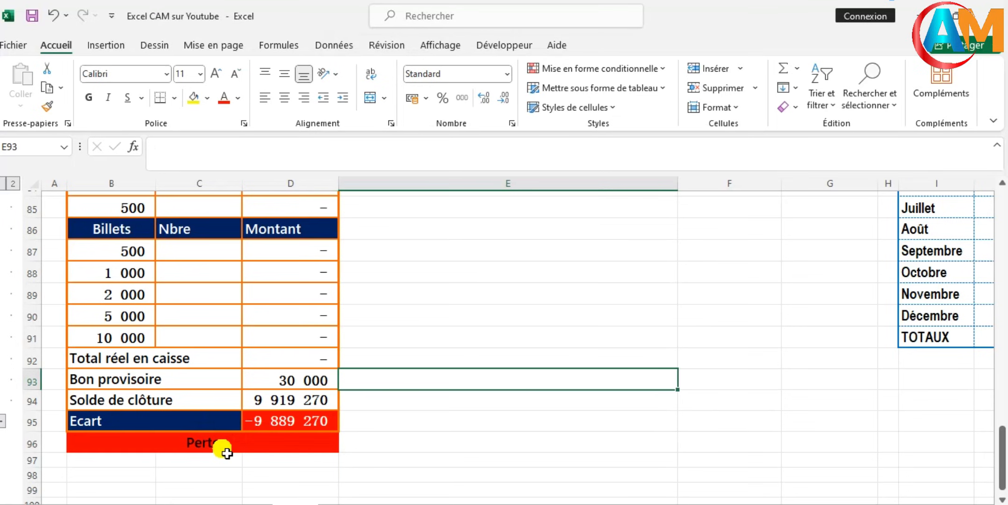
left_click(430, 366)
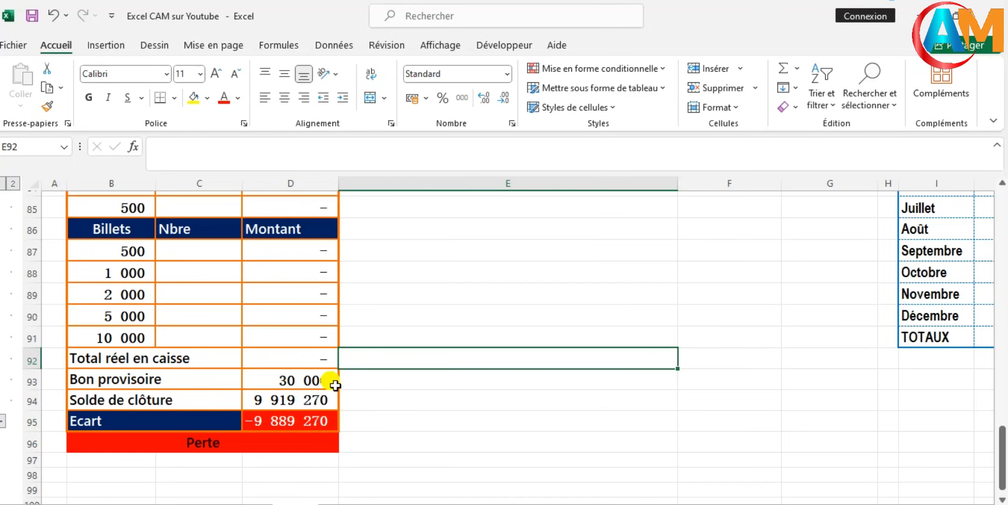
In the Billets Nbre column, enter 781 for 10 000, 86 for 5 000, 800 for 2 000 and 8 for 500.
left_click(187, 341)
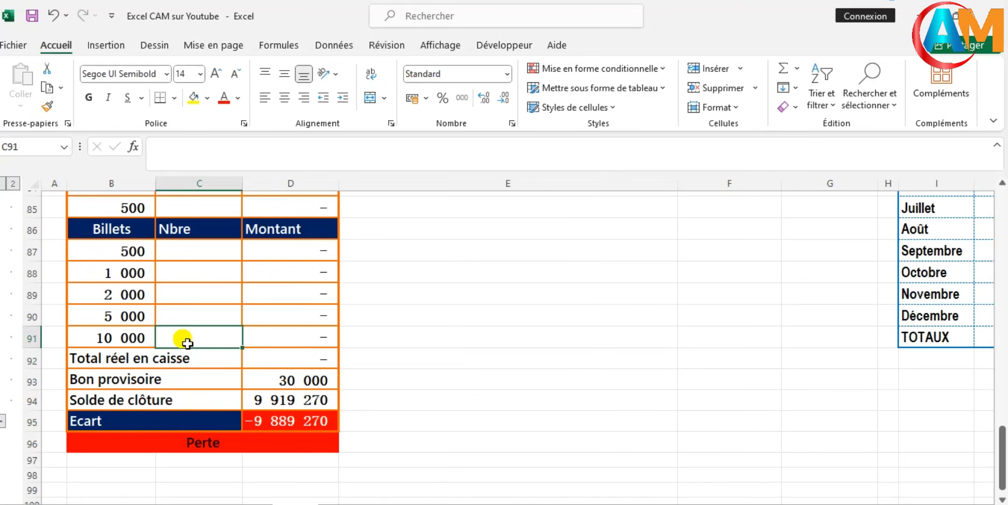
type("781")
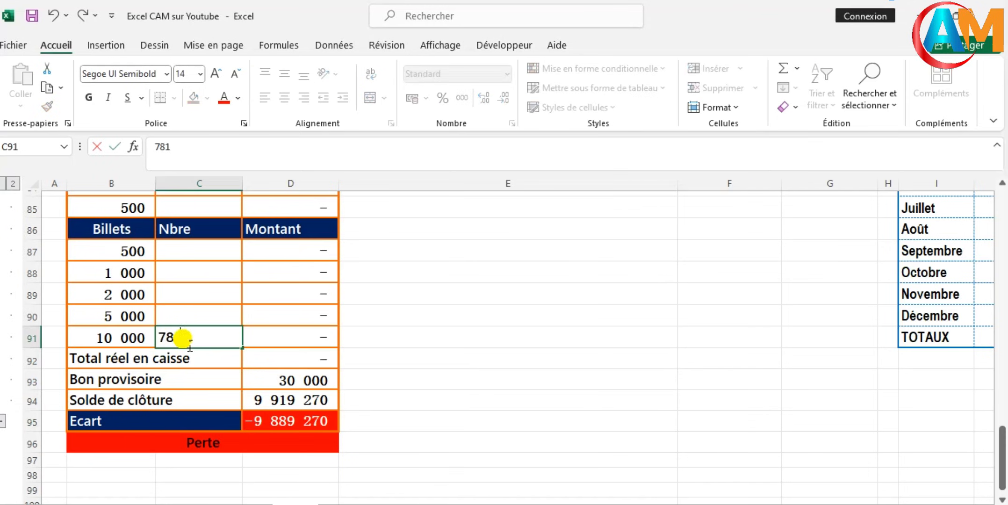
key("Return")
left_click(184, 323)
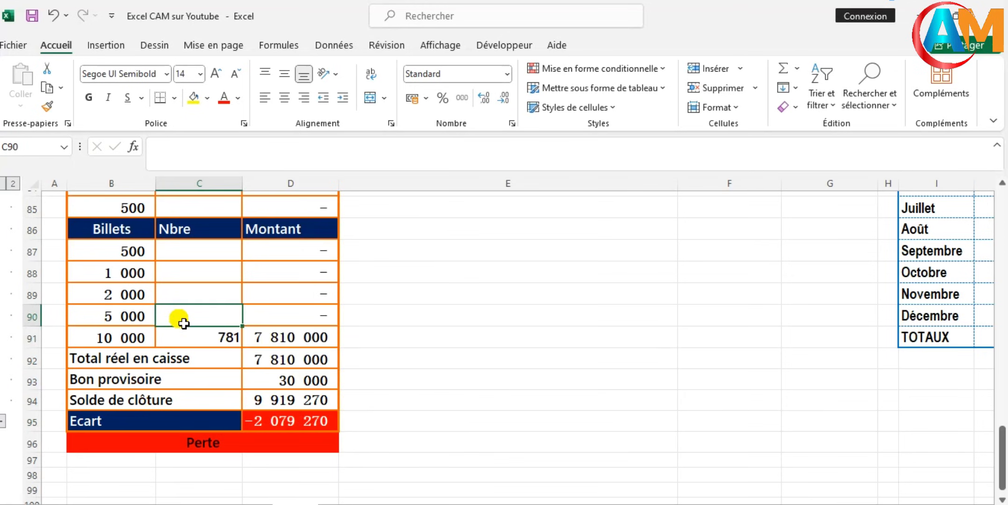
type("86")
key("ctrl+Return")
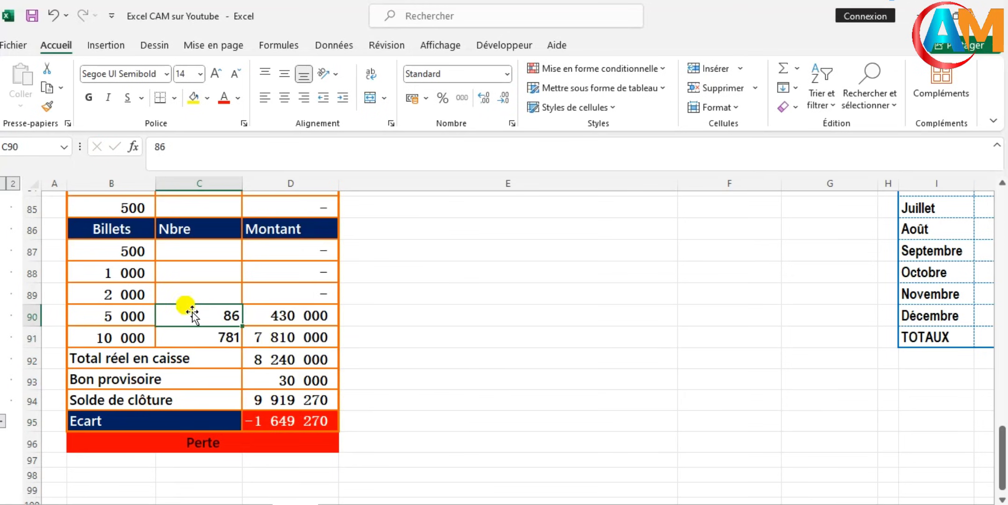
left_click(191, 298)
type("80")
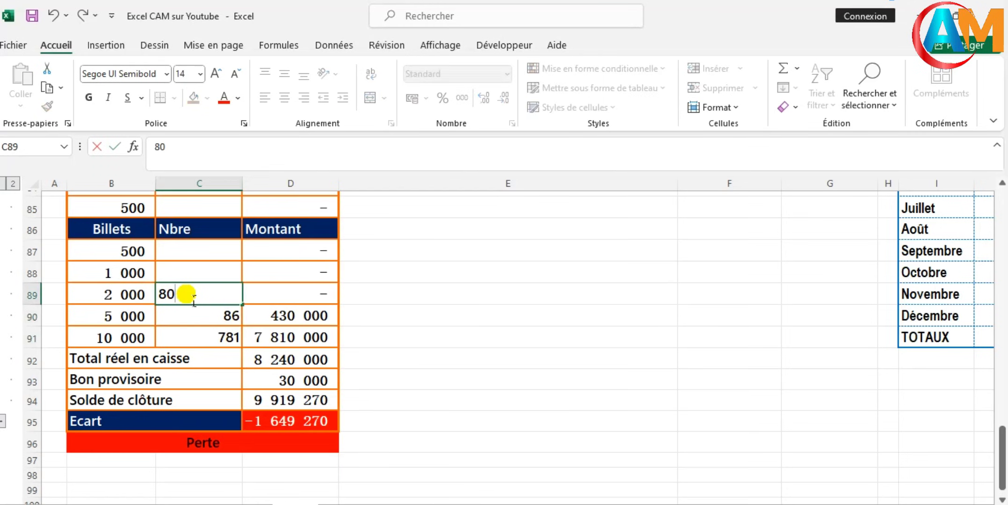
type("0")
left_click(196, 253)
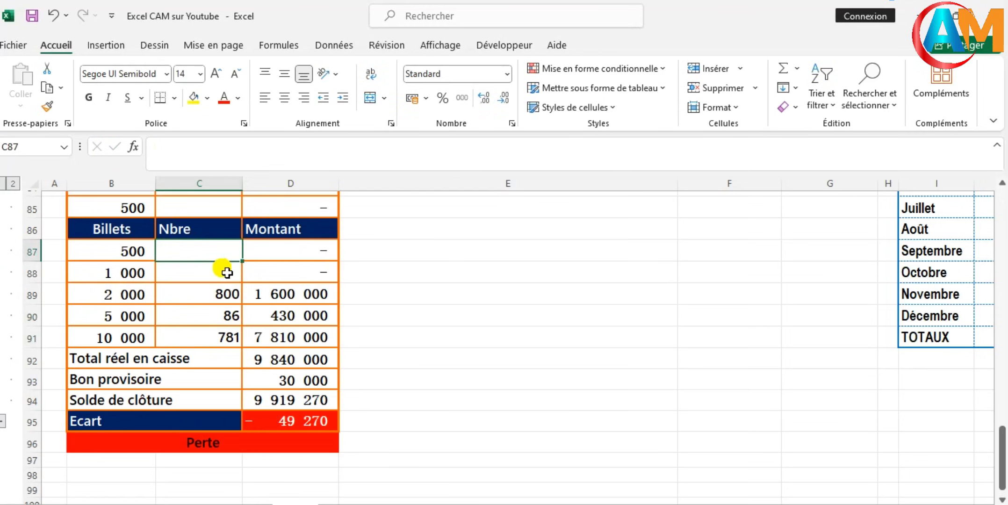
type("8")
key("Return")
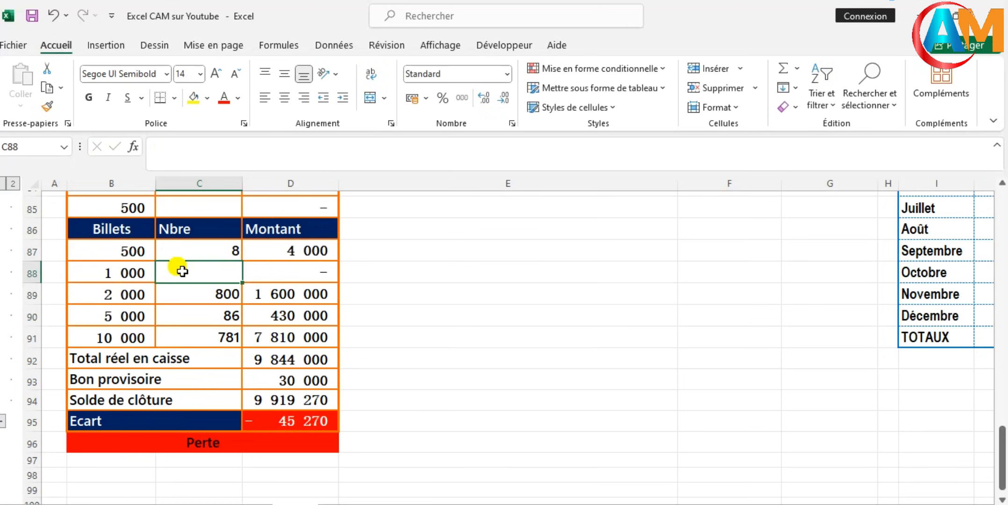
In the Pièces Nbre column, enter 90 for the 500 coin, 1 for 250 and 2 for 10.
scroll(207, 277, "up", 1)
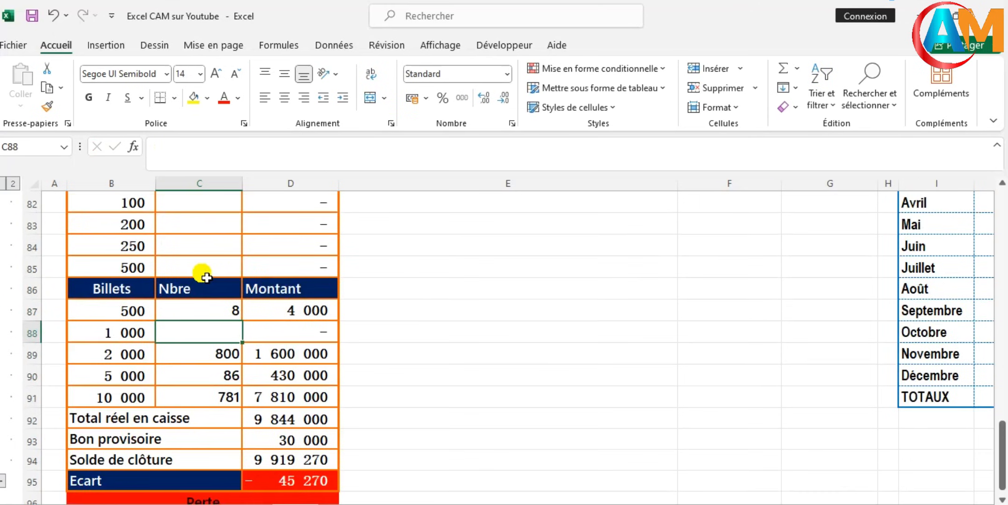
left_click(176, 268)
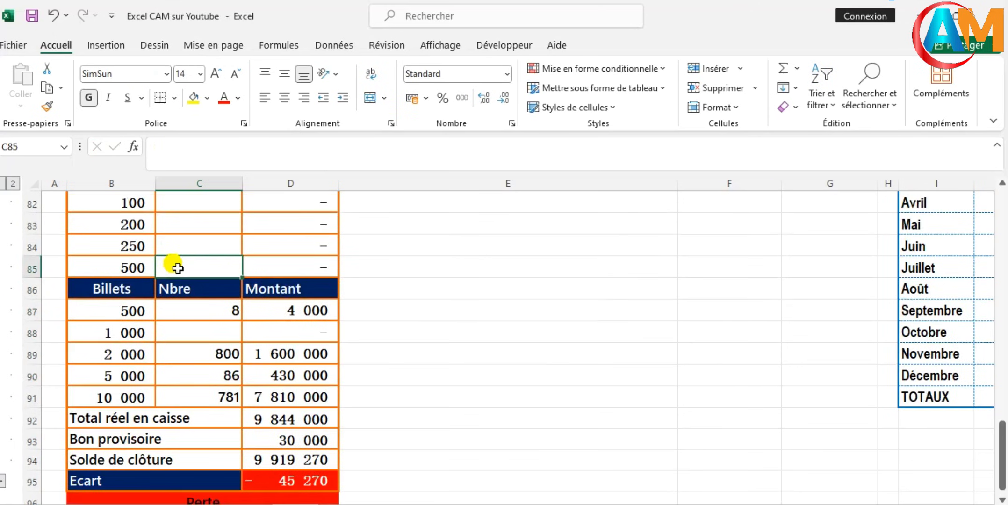
type("90")
key("Return")
key("Up")
key("Up")
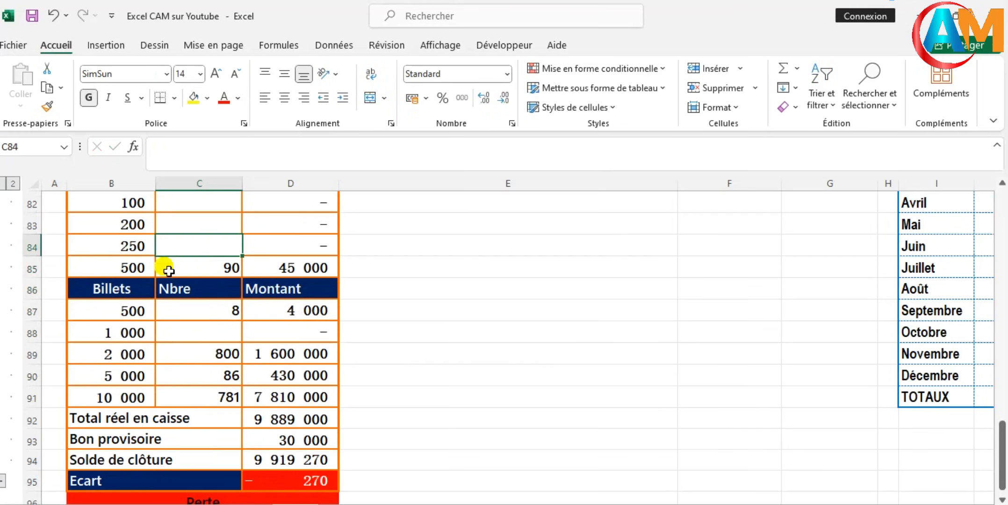
type("1")
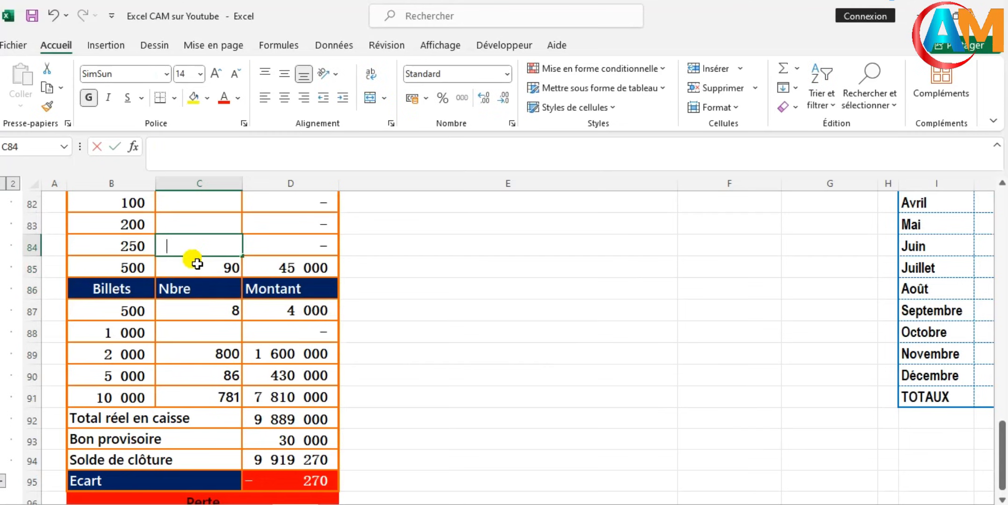
key("Return")
scroll(198, 263, "up", 2)
left_click(187, 263)
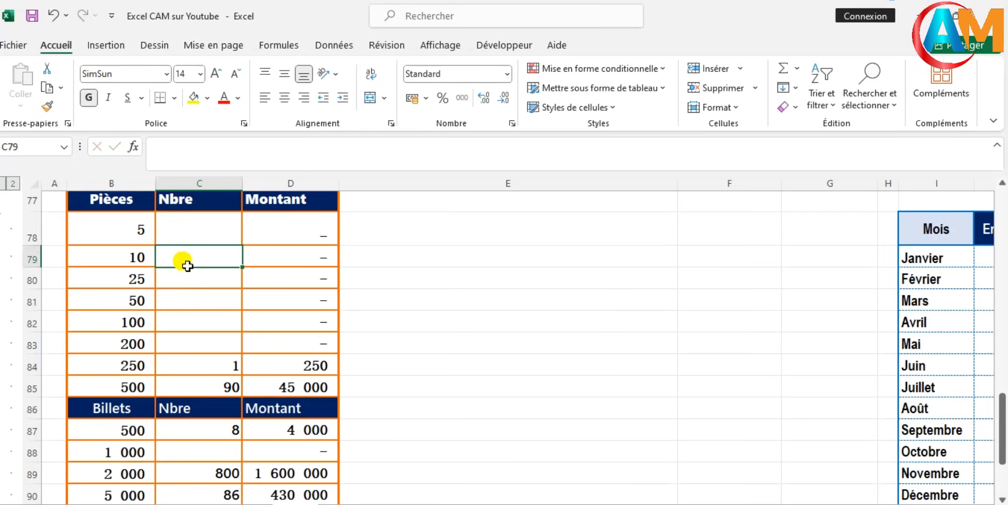
type("2")
key("Return")
scroll(194, 290, "down", 3)
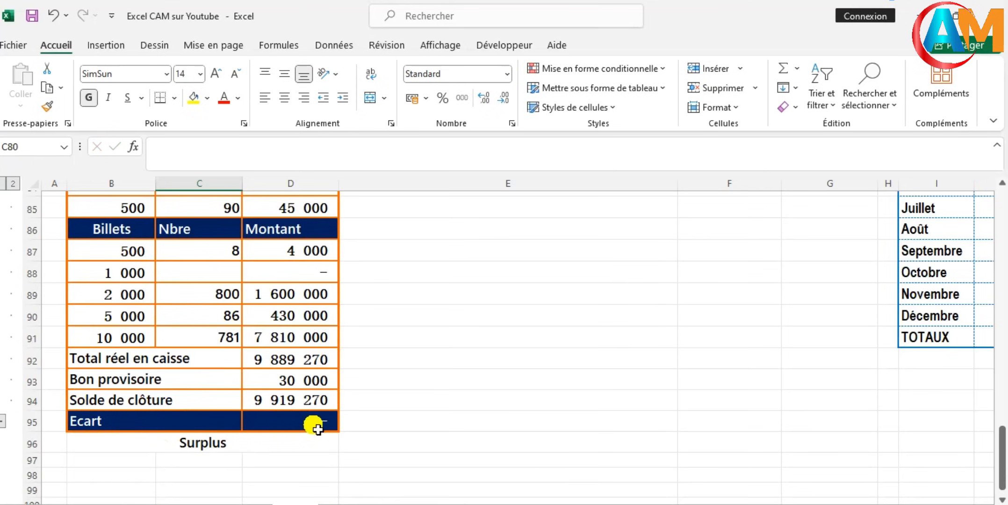
Clear the count of 250 coins in cell C84 to test the Ecart and Perte/Surplus formatting.
scroll(205, 313, "up", 2)
left_click(206, 312)
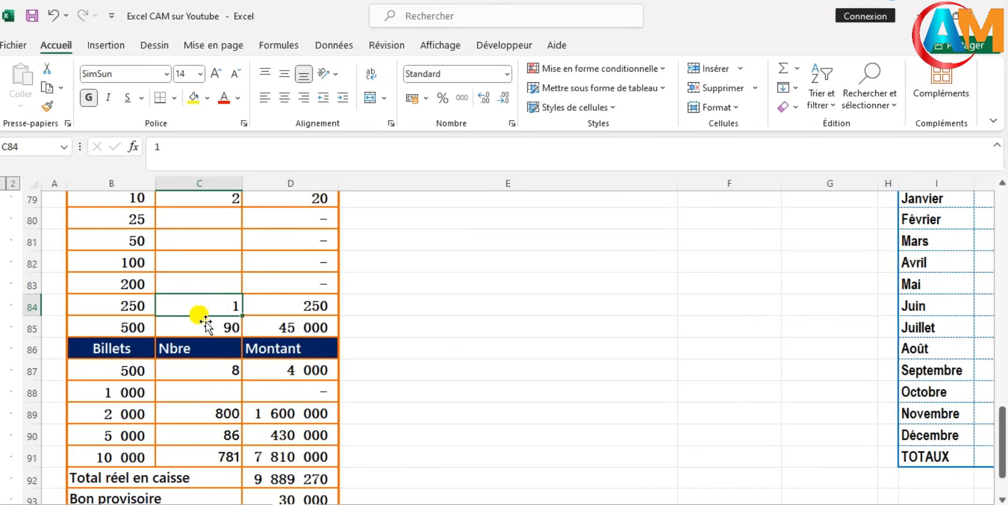
scroll(200, 314, "down", 2)
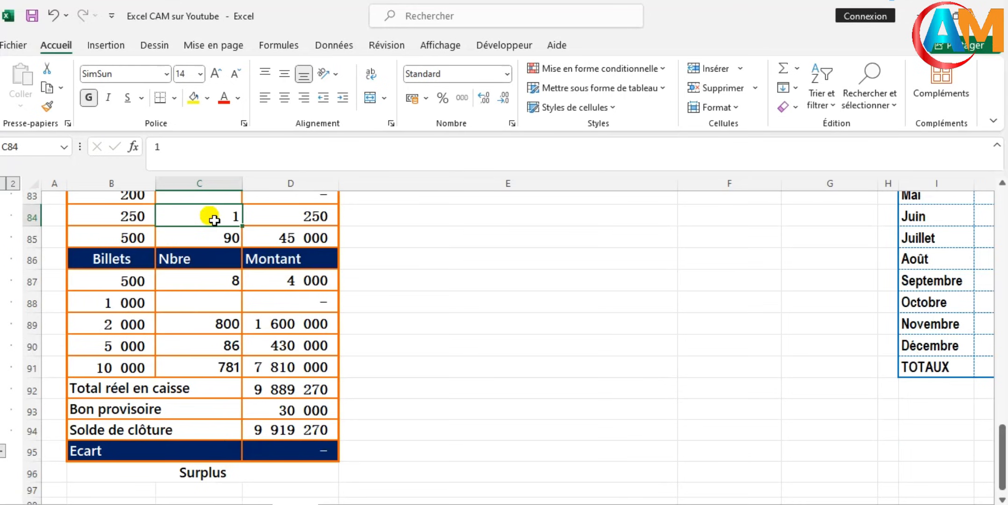
key("BackSpace")
key("Return")
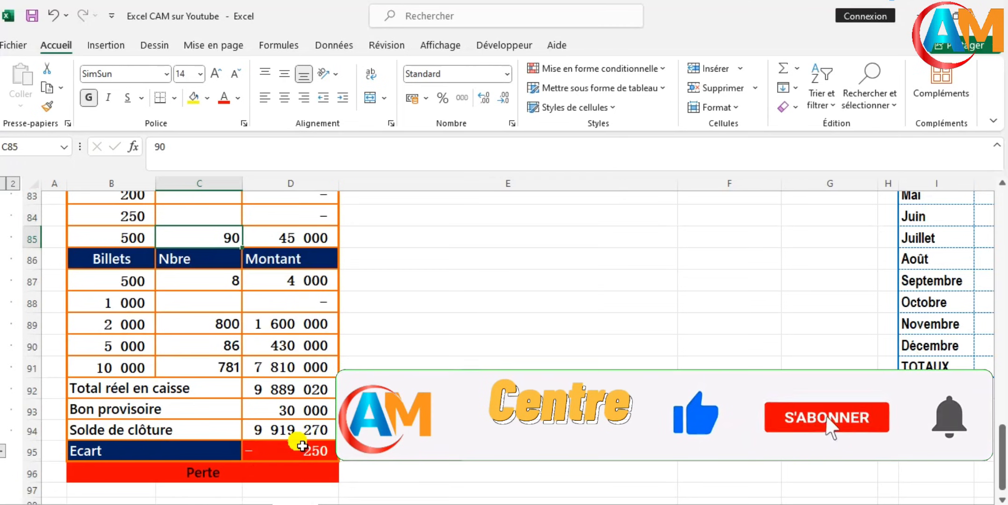
Review the Billetage totals and Ecart, the Solde clôture, and the running balances in the cash journal.
scroll(266, 444, "up", 2)
scroll(247, 368, "down", 1)
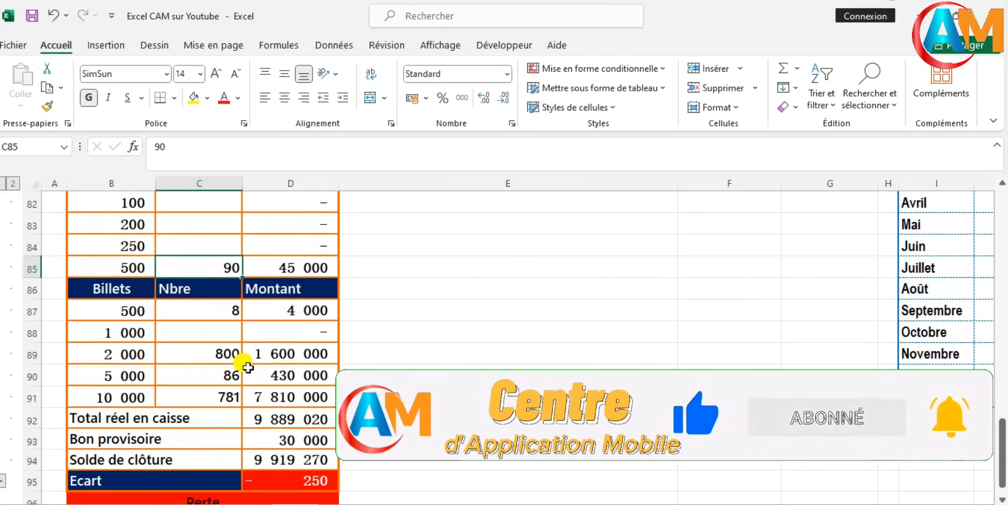
scroll(248, 368, "down", 2)
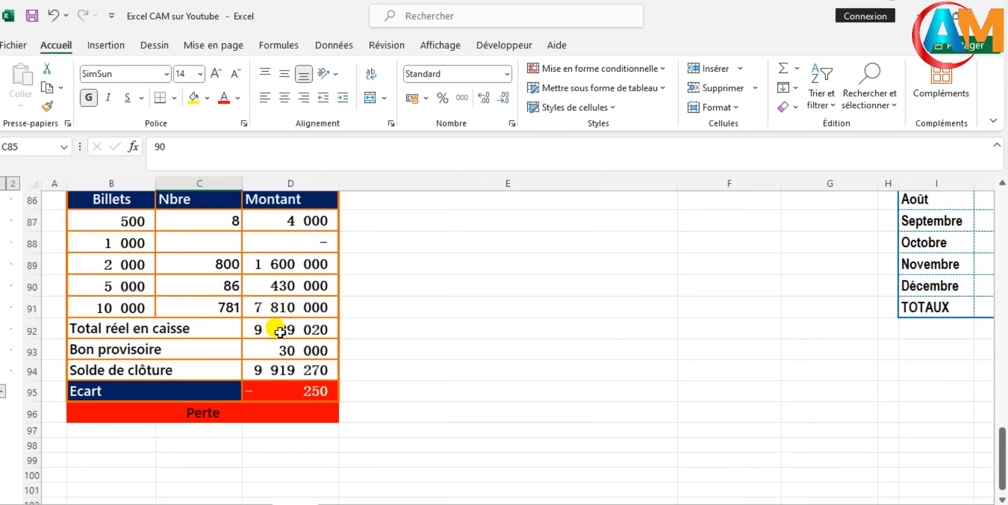
scroll(278, 330, "up", 1)
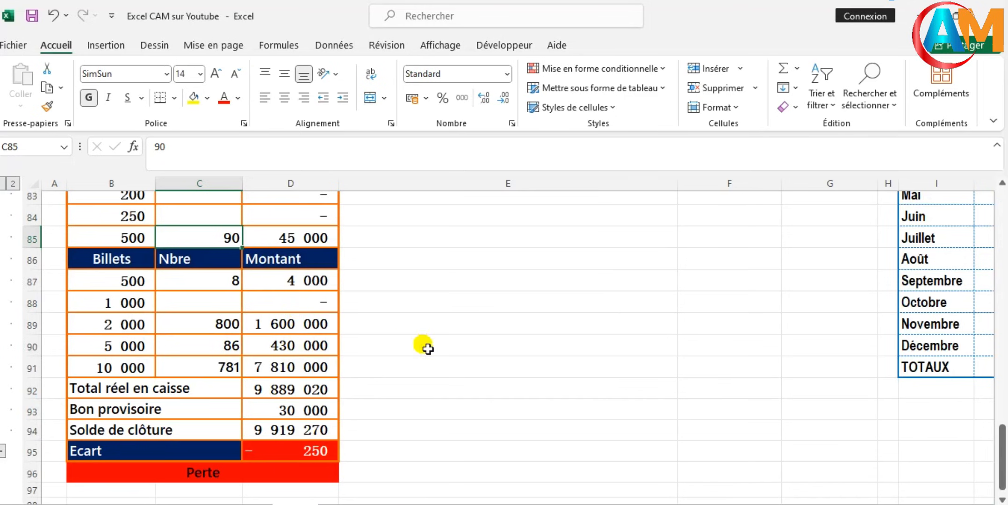
scroll(580, 357, "up", 2)
scroll(582, 353, "up", 3)
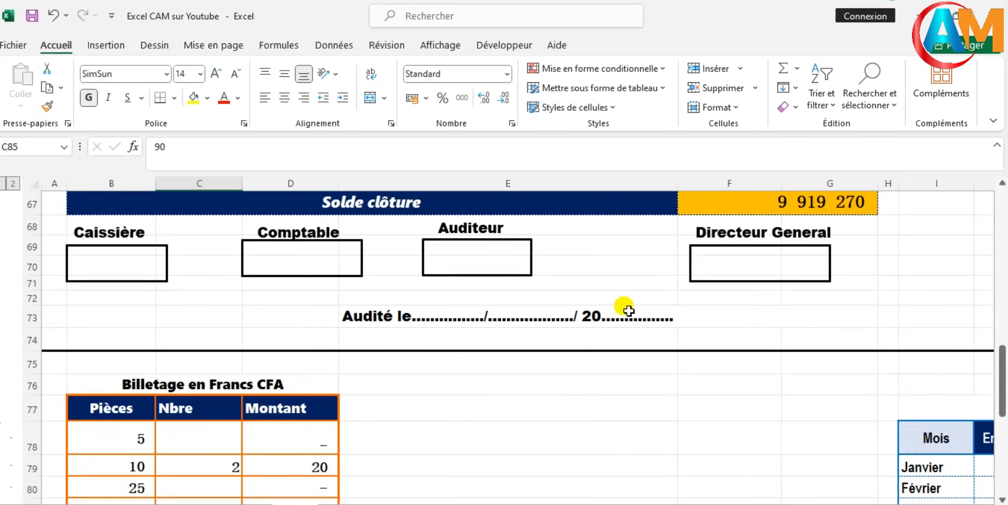
scroll(821, 292, "up", 2)
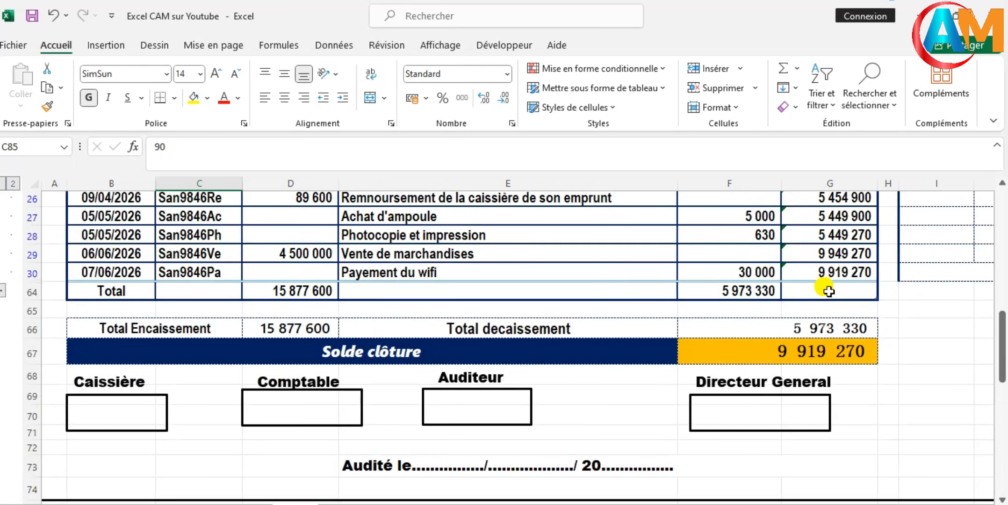
scroll(833, 282, "up", 1)
scroll(833, 281, "up", 2)
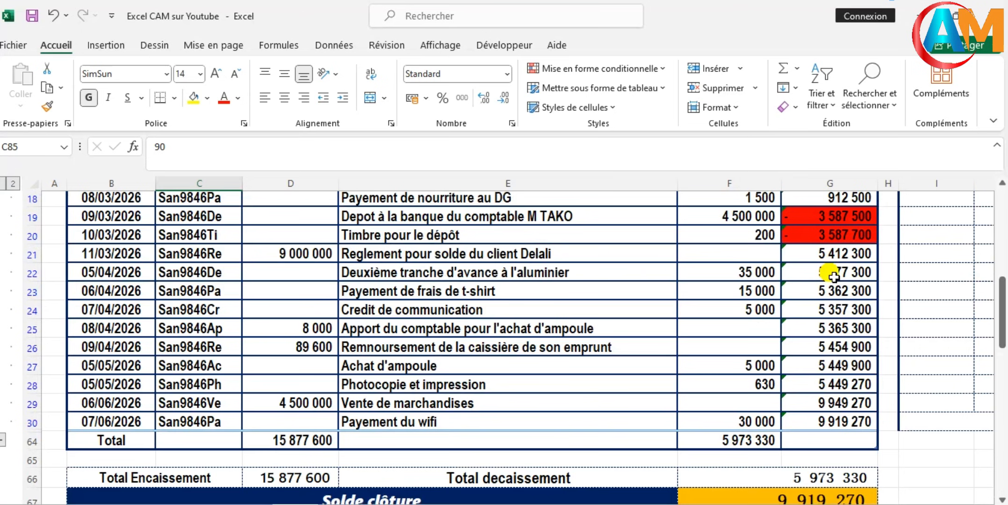
scroll(833, 267, "up", 3)
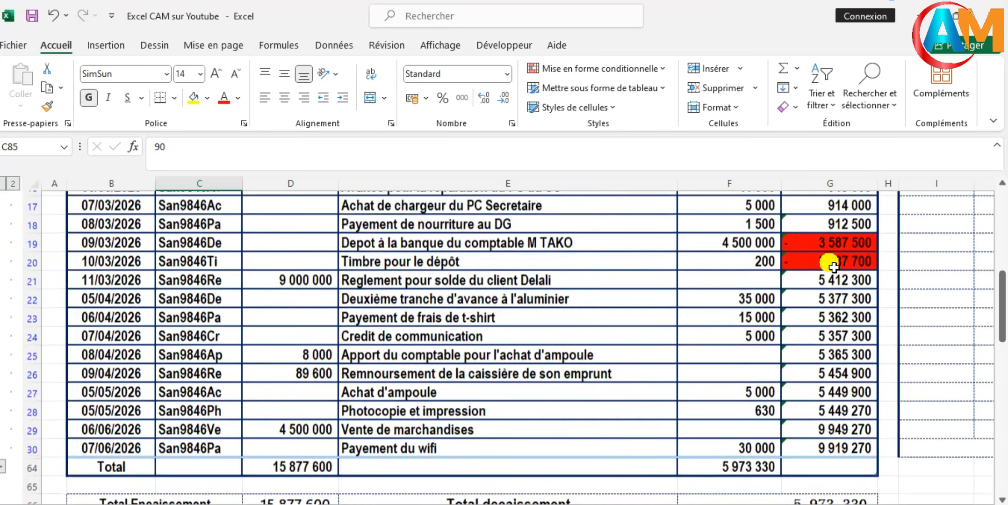